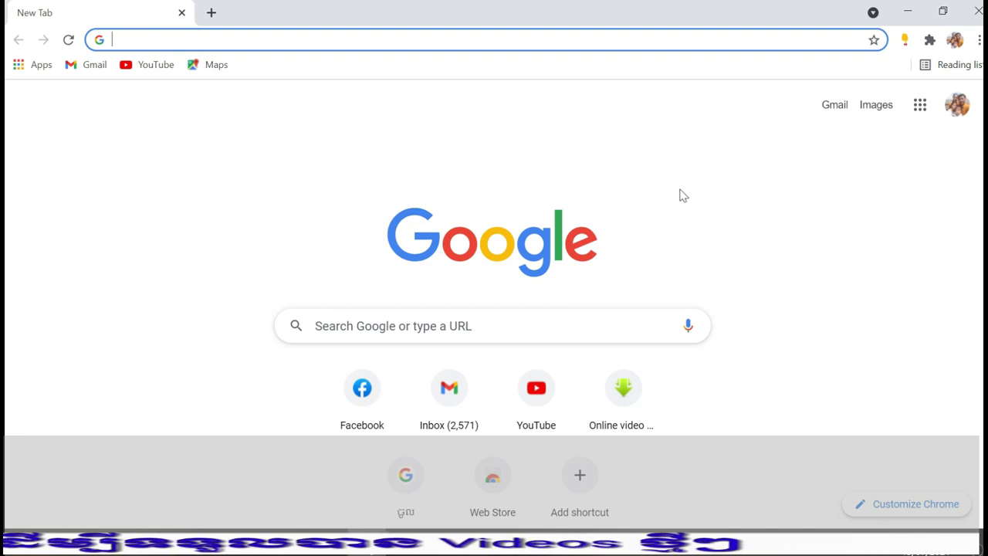
Open Google Forms from the list of Google apps.
left_click(921, 107)
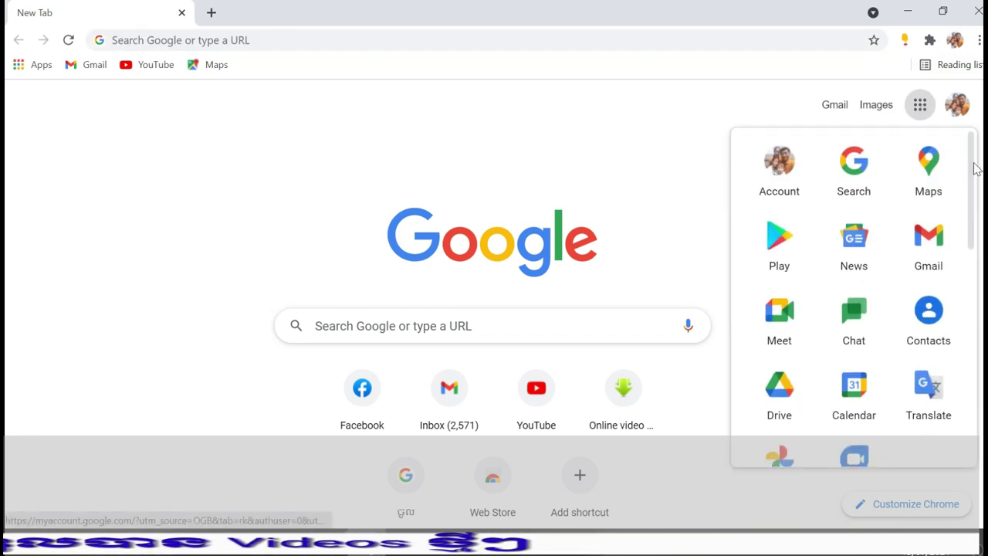
scroll(972, 309, "down", 3)
scroll(974, 332, "down", 5)
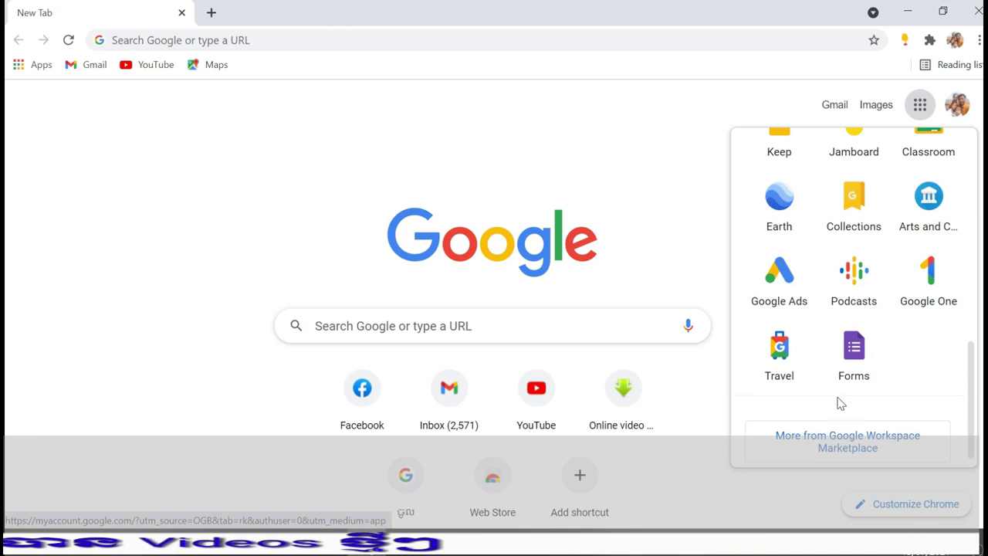
left_click(848, 359)
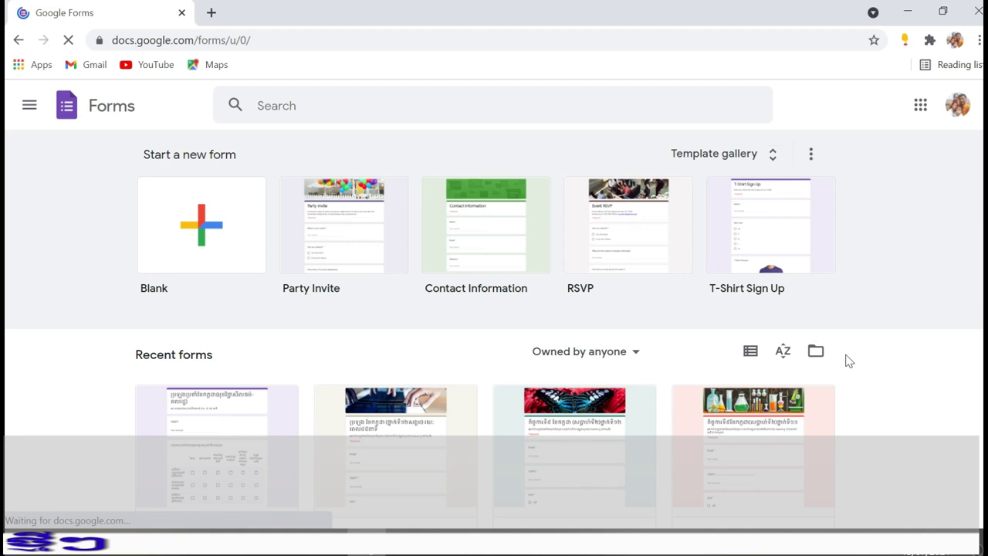
left_click(261, 220)
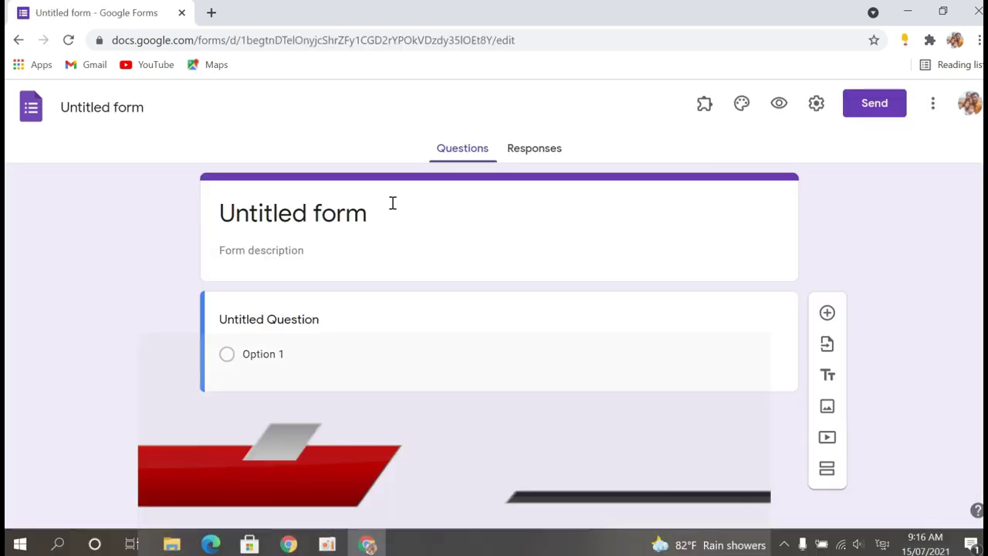
left_click(372, 218)
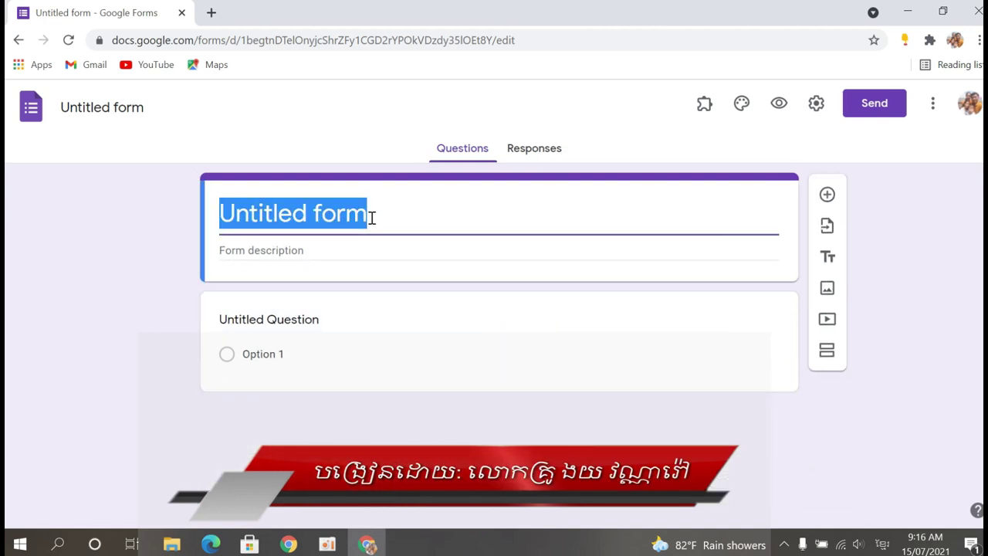
type("ន")
key("BackSpace")
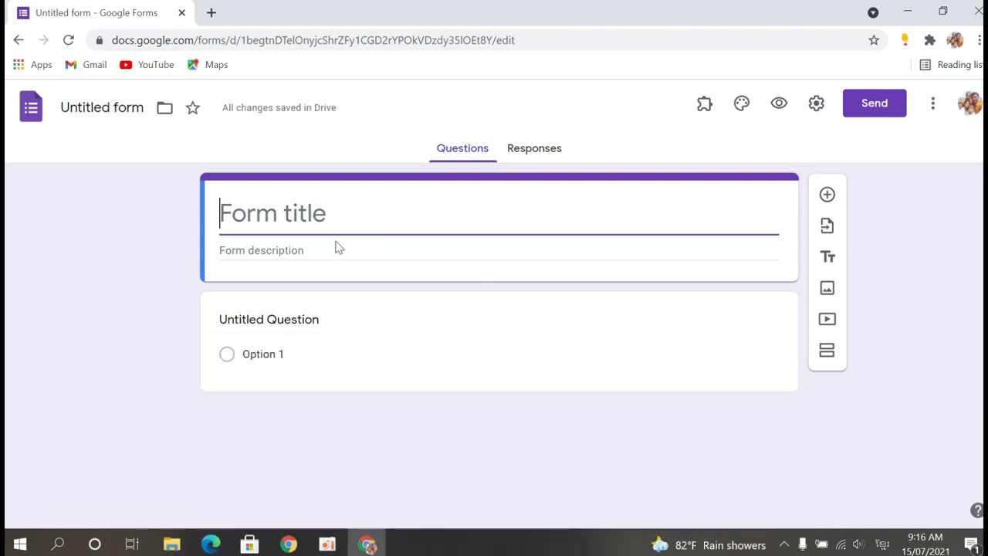
left_click(19, 41)
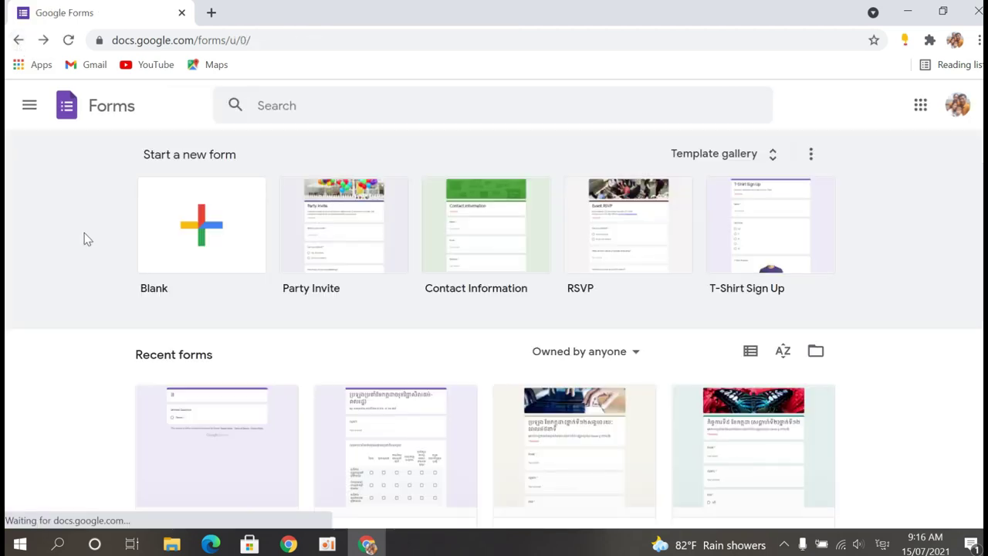
Open the existing exam form ប្រឡងប្រចាំខែកក្កដា(មុខវិជ្ជាសីលធម៌-ពលរដ្ឋ) from the recent forms and check its description line.
left_click(359, 437)
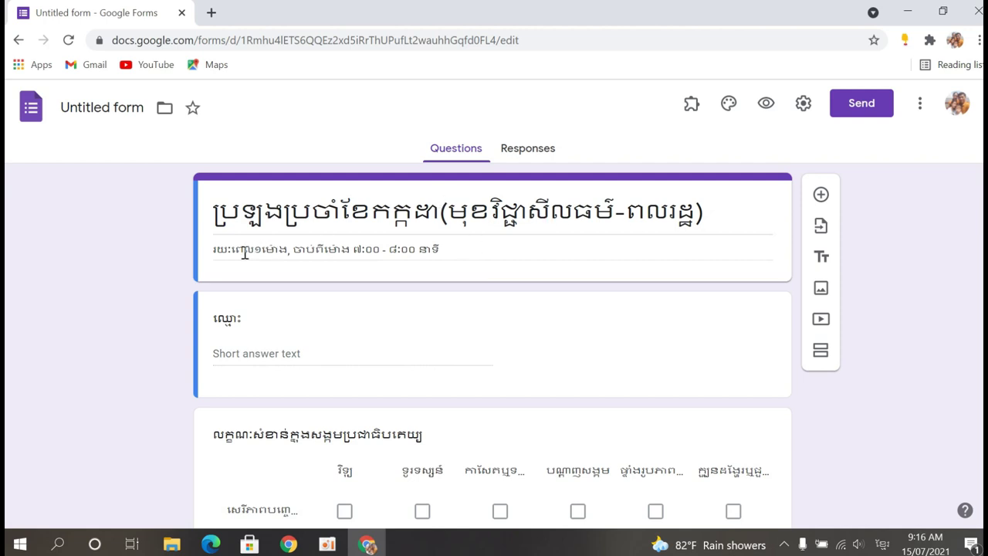
triple_click(441, 247)
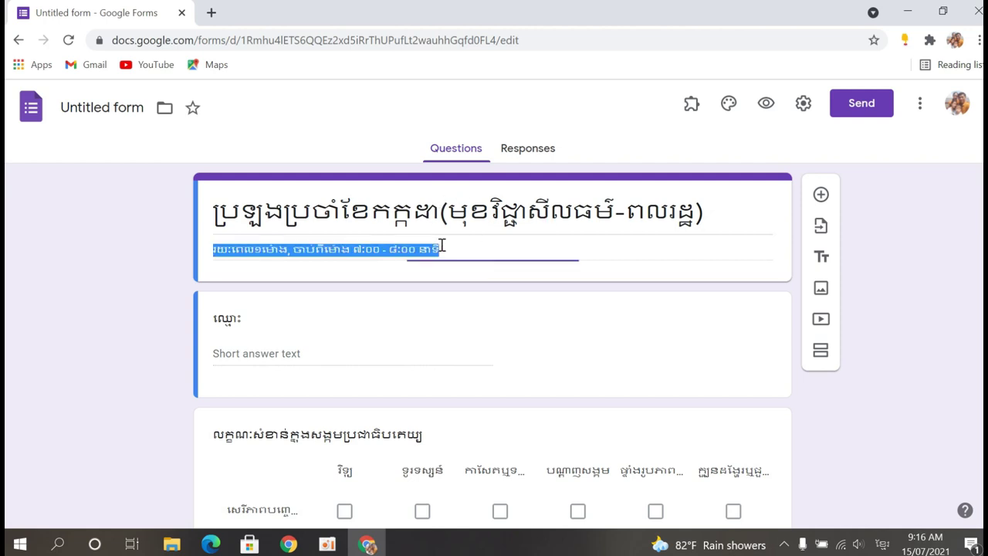
left_click(450, 251)
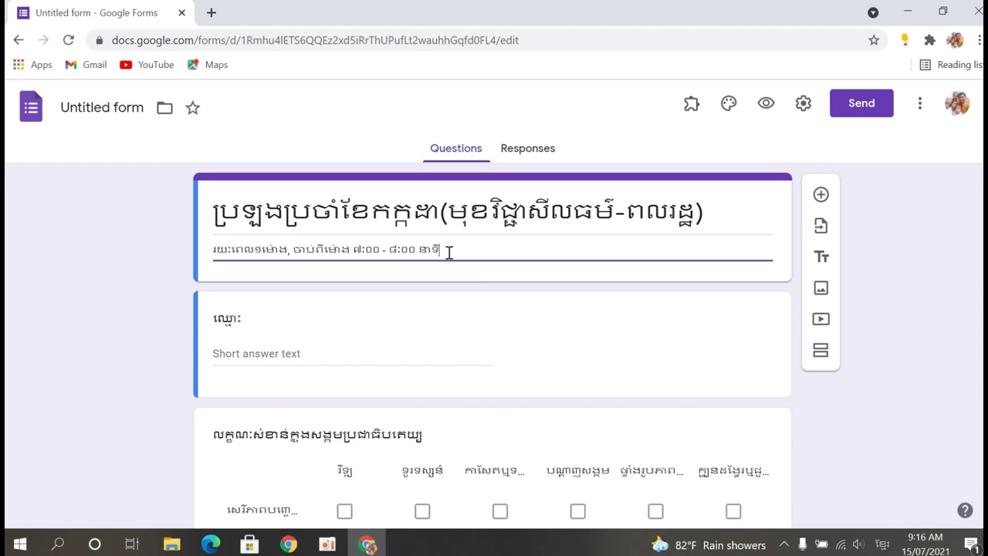
Keep the ឈ្មោះ question as a short answer and make it required.
left_click(262, 333)
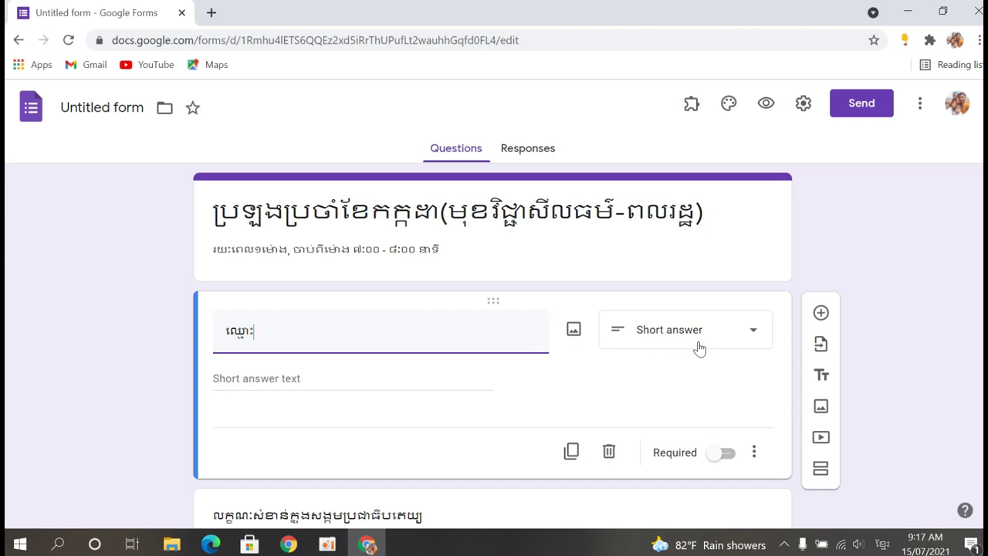
left_click(754, 334)
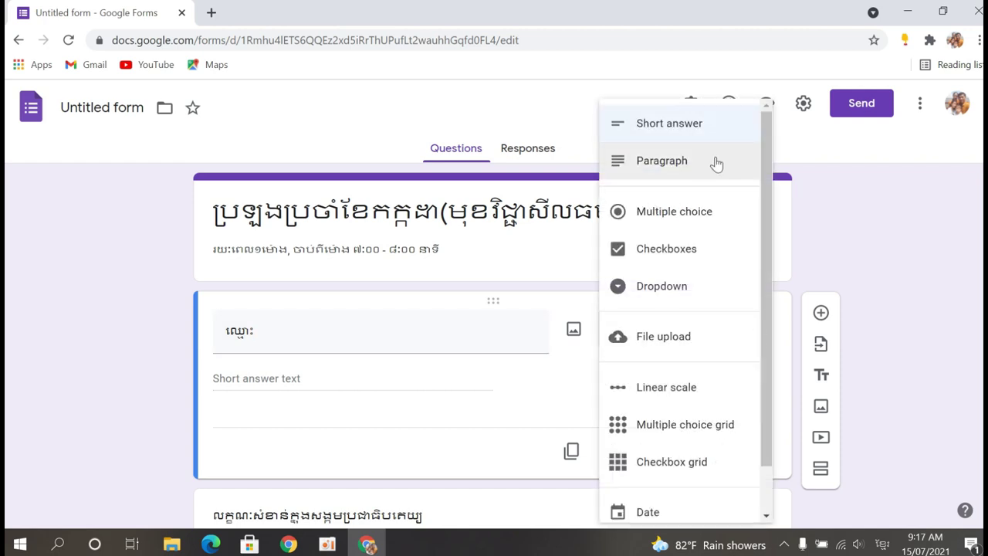
left_click(808, 229)
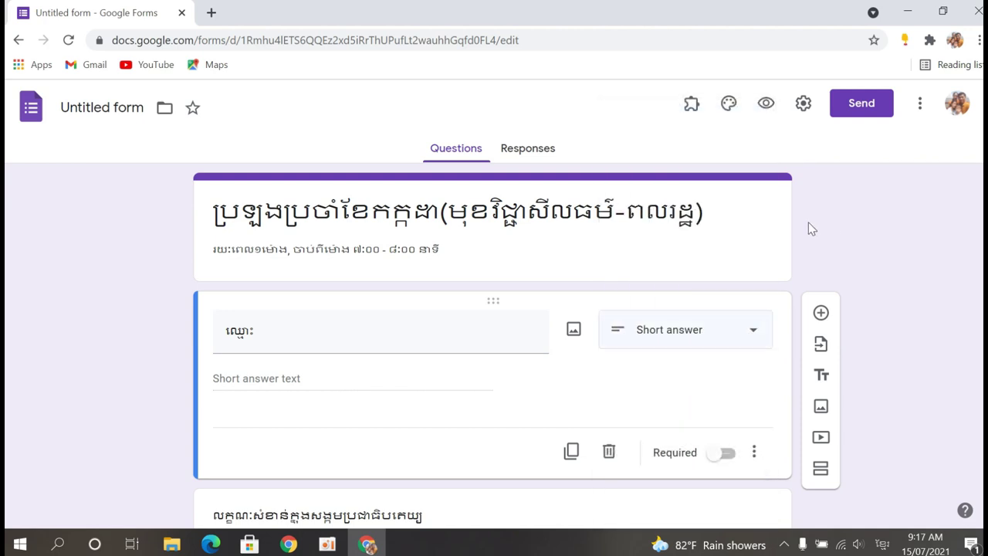
left_click(726, 460)
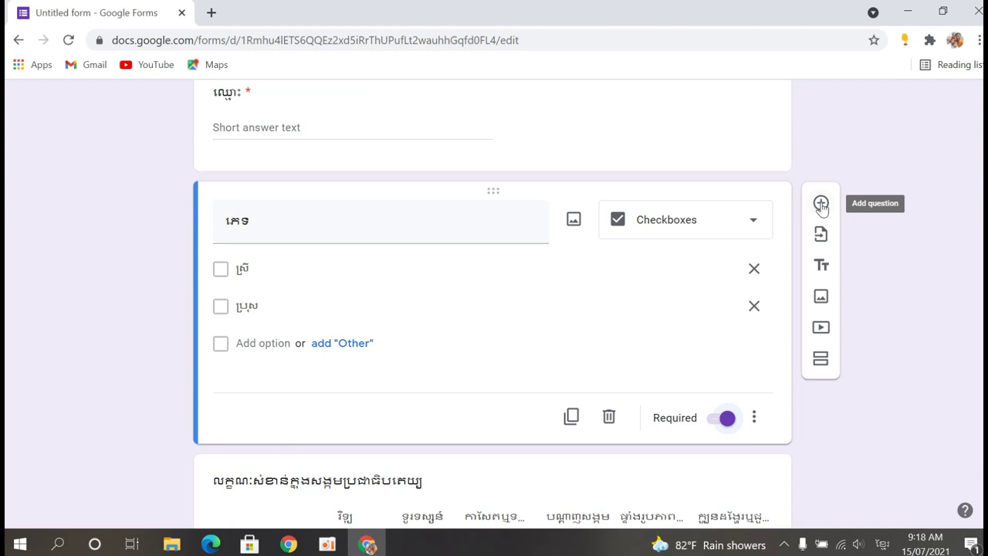
Add a new question below the ភេទ question and title it ថ្នាក់ទី11.
left_click(820, 203)
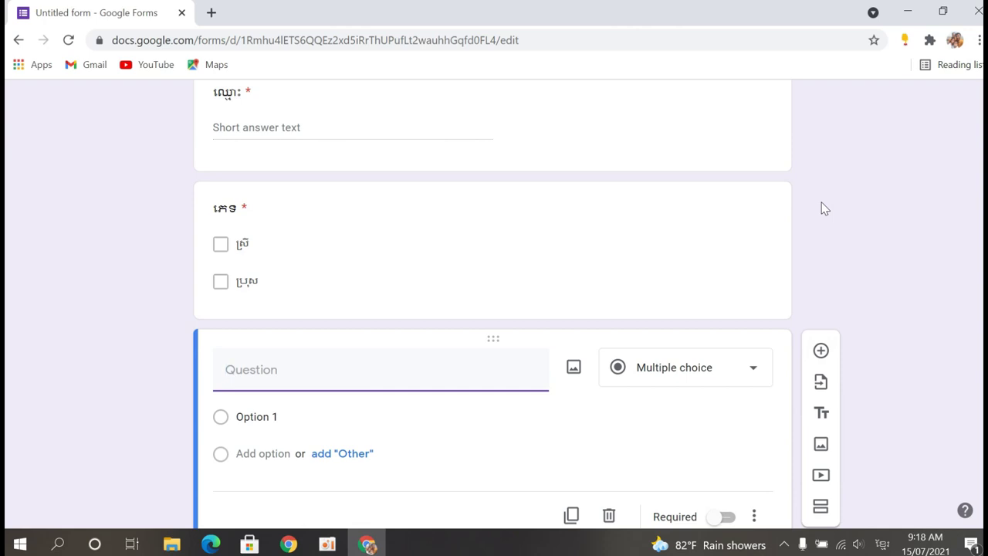
type("ថ្នាក់ទី")
key("alt+shift")
type("11")
key("alt+shift")
key("alt+shift")
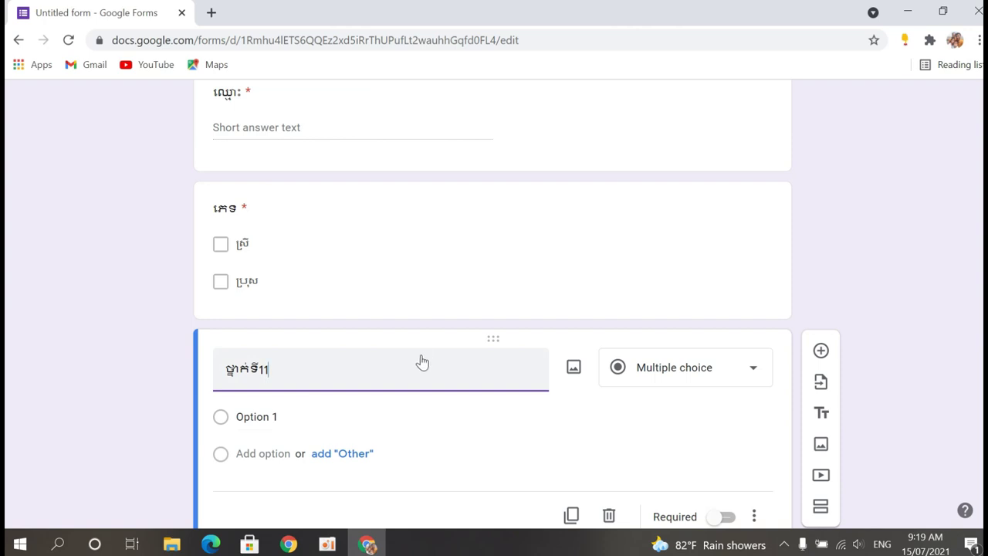
Give the ថ្នាក់ទី11 question the options A, B, C, D and E, and change its type to Dropdown.
left_click(263, 420)
type("A")
left_click(254, 453)
type("B")
left_click(254, 491)
type("C")
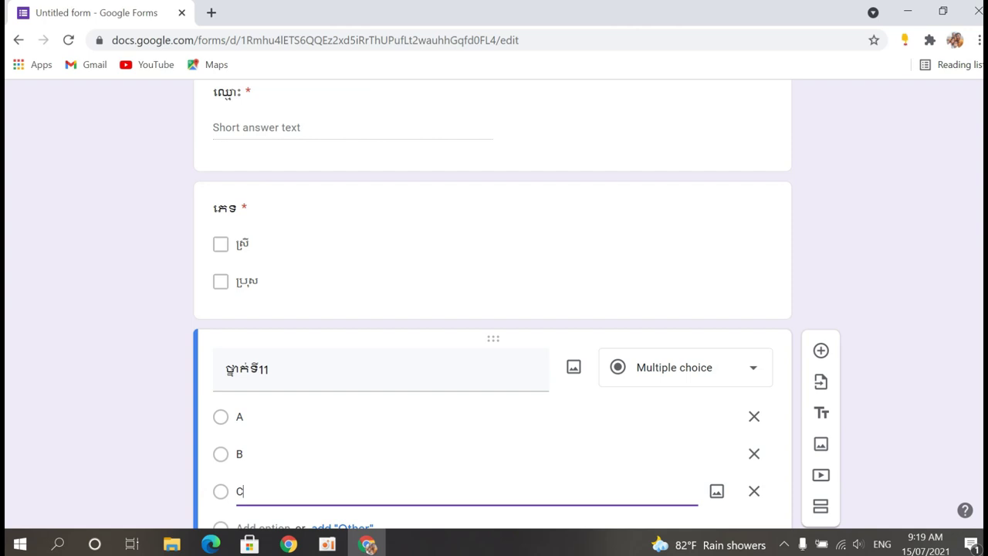
scroll(974, 290, "down", 2)
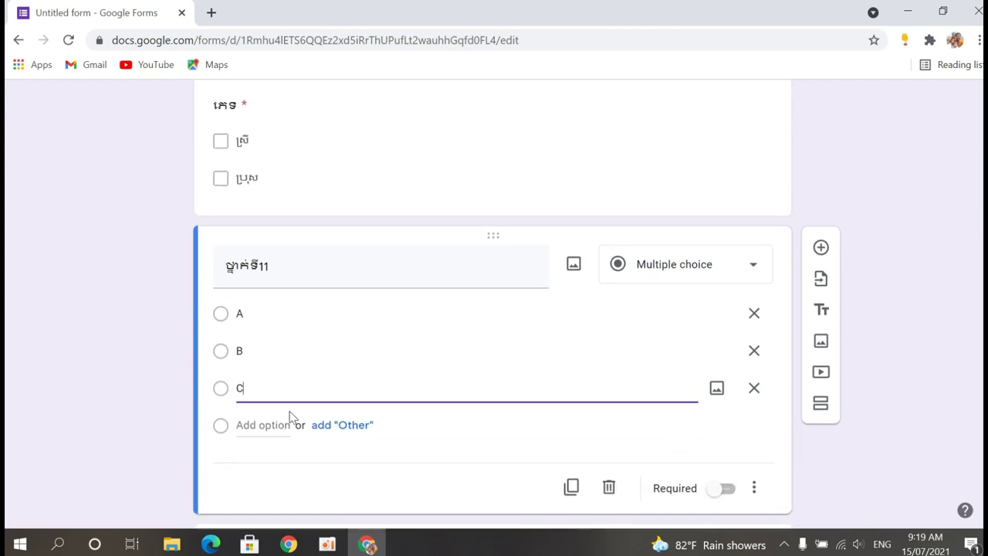
left_click(274, 425)
type("D")
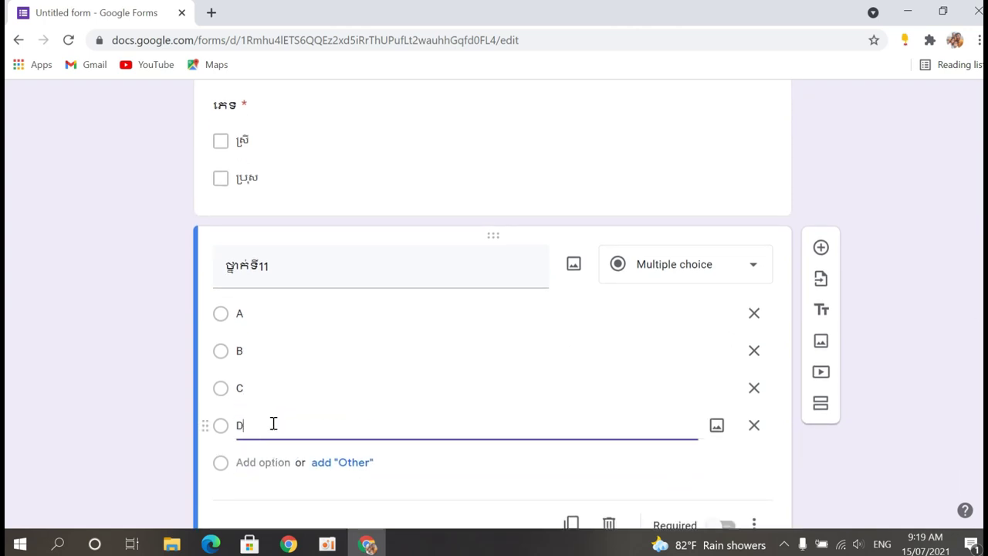
left_click(265, 461)
type("E")
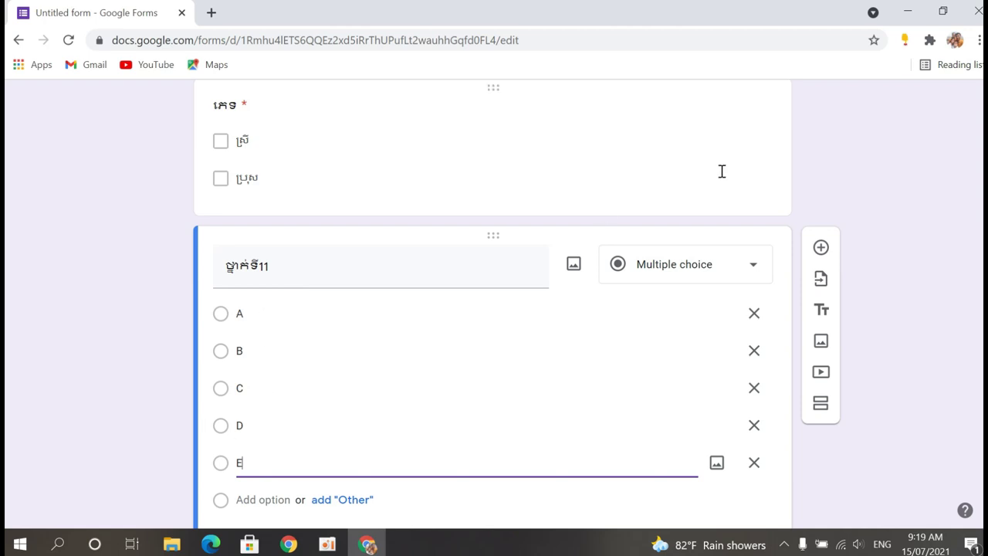
left_click(755, 267)
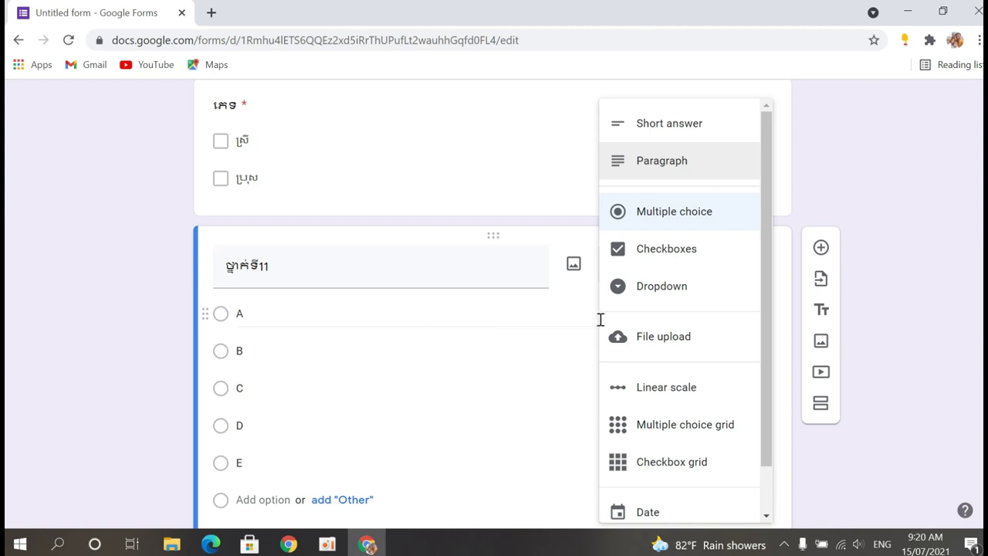
left_click(656, 298)
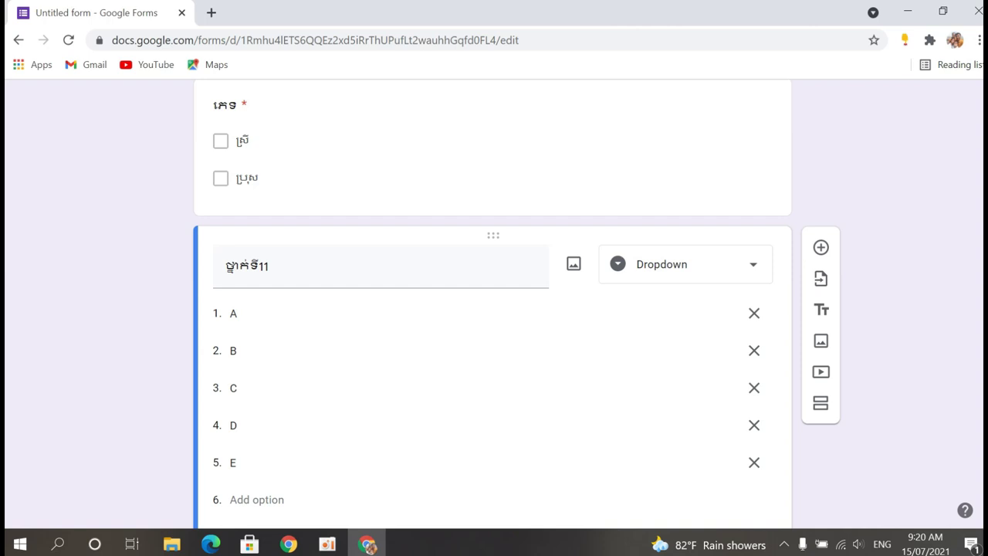
Preview the form, test the ថ្នាក់ទី11 dropdown with several options including A and C, and return to the editor.
scroll(494, 309, "up", 5)
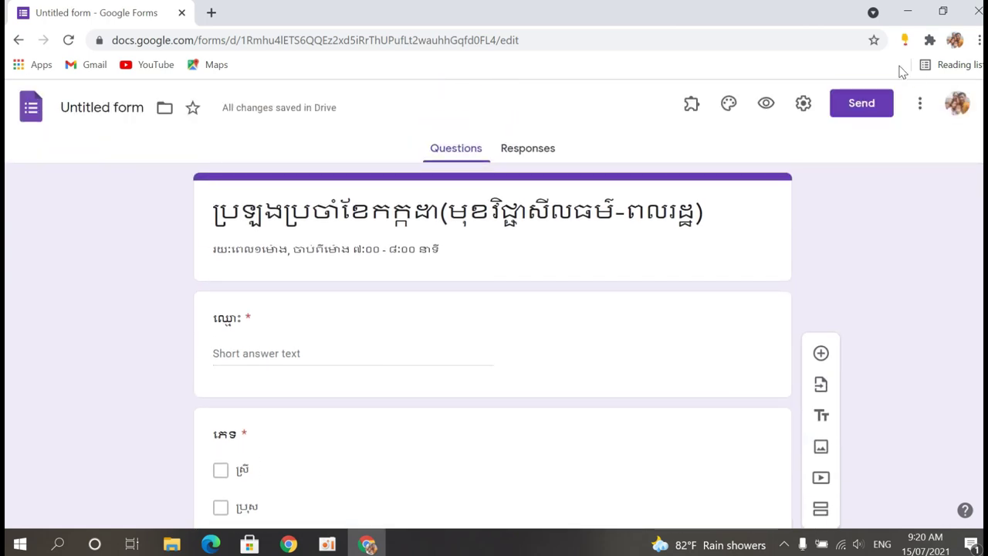
left_click(766, 104)
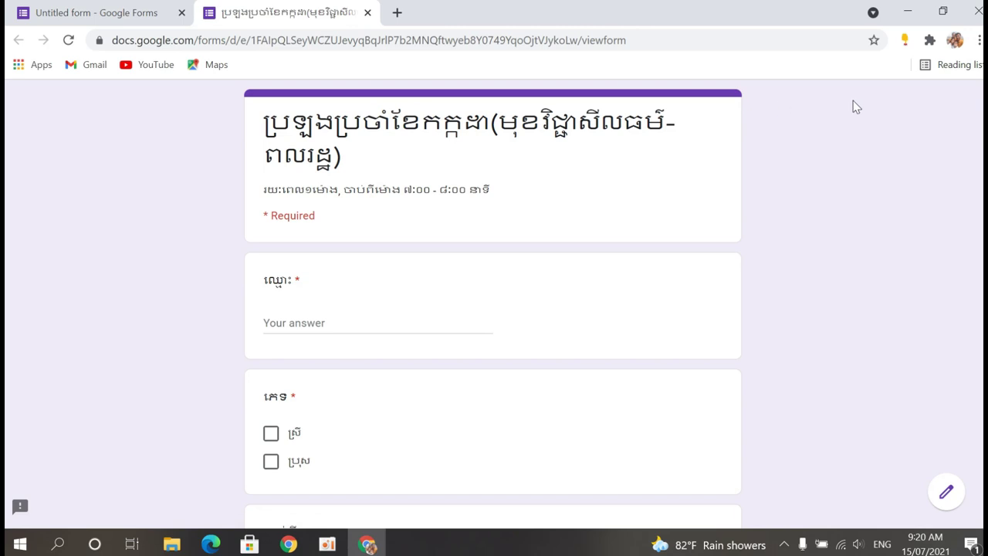
scroll(493, 305, "down", 2)
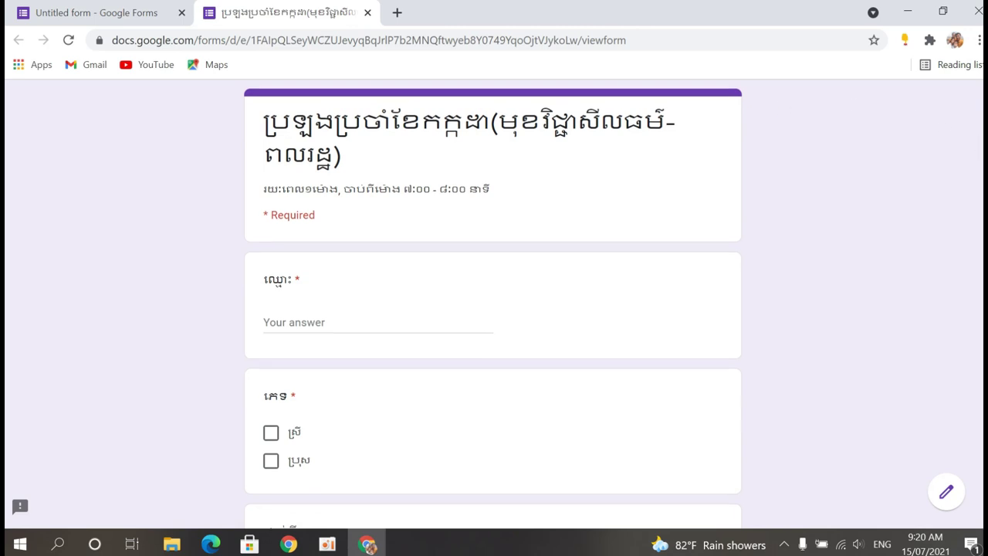
scroll(494, 305, "down", 1)
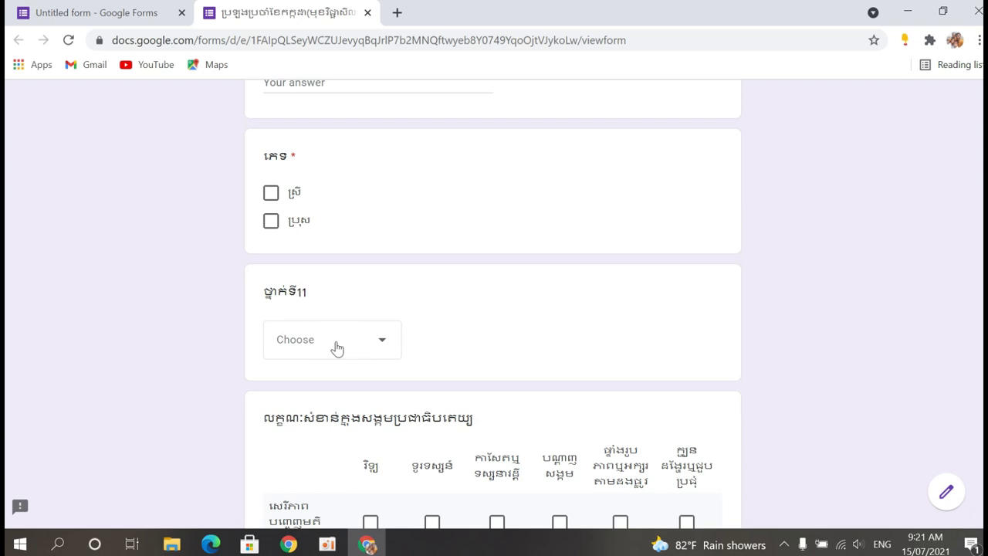
left_click(383, 344)
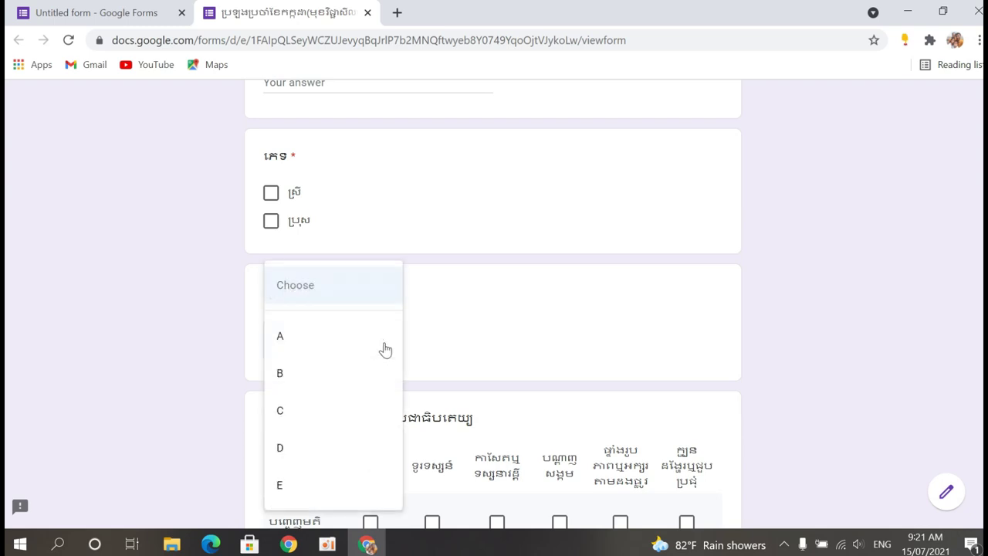
left_click(311, 337)
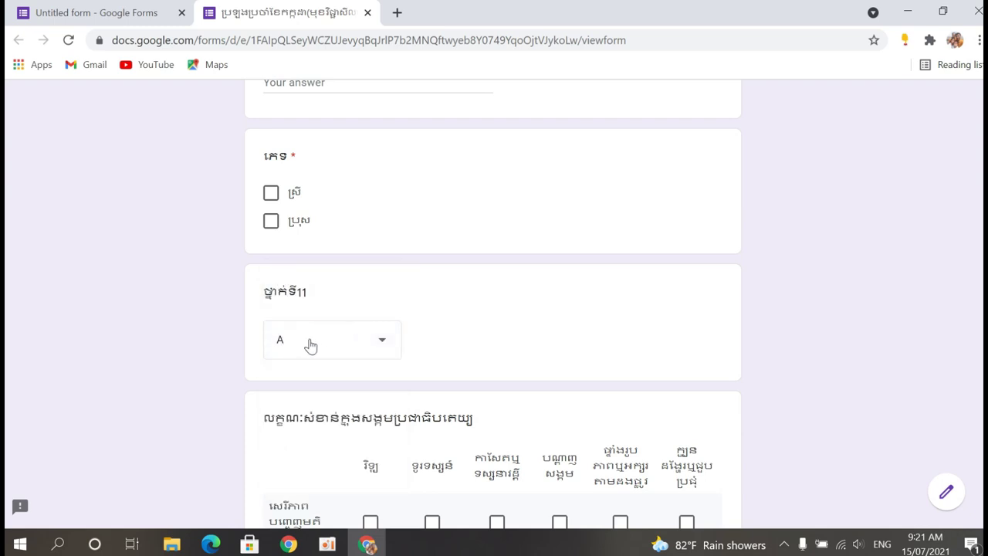
left_click(381, 343)
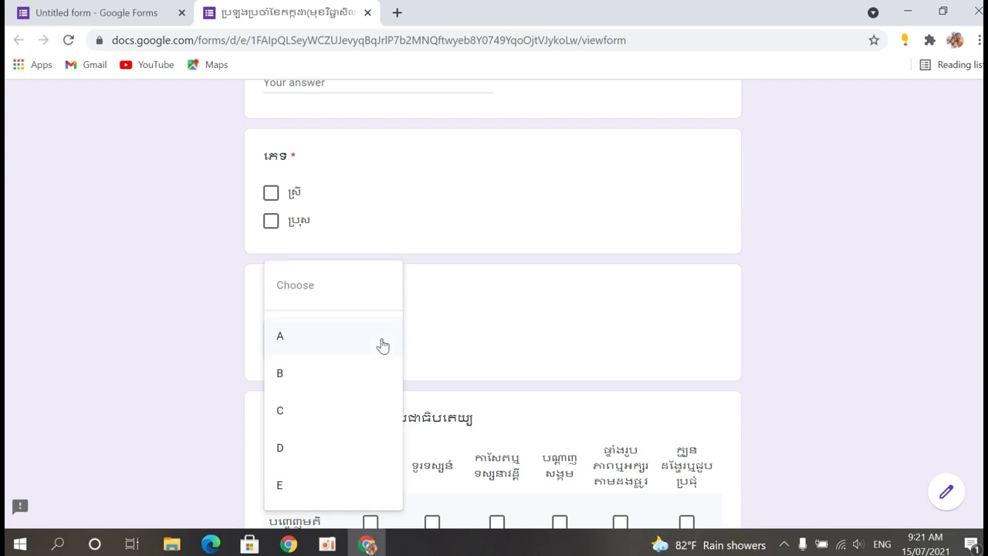
left_click(293, 417)
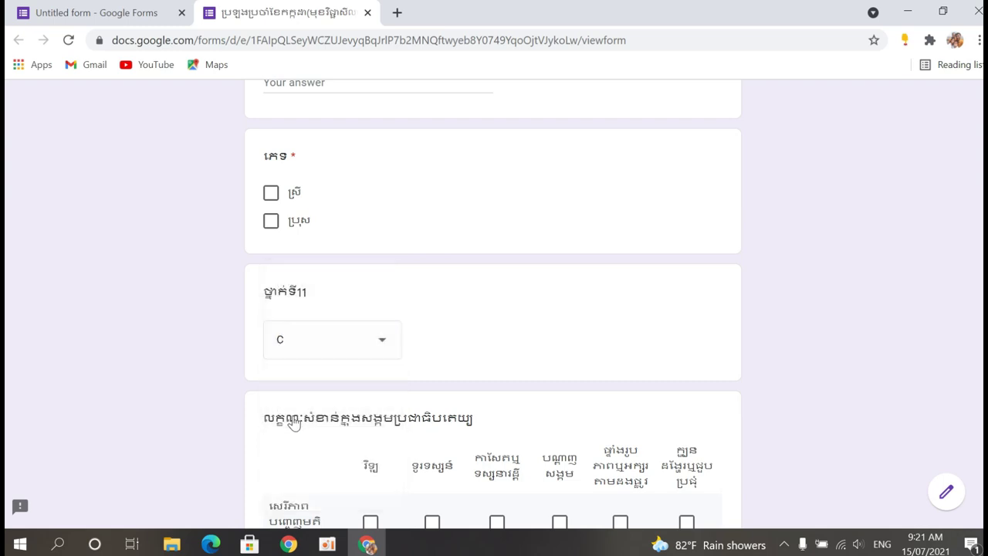
left_click(378, 343)
left_click(314, 383)
key("ctrl+shift+Tab")
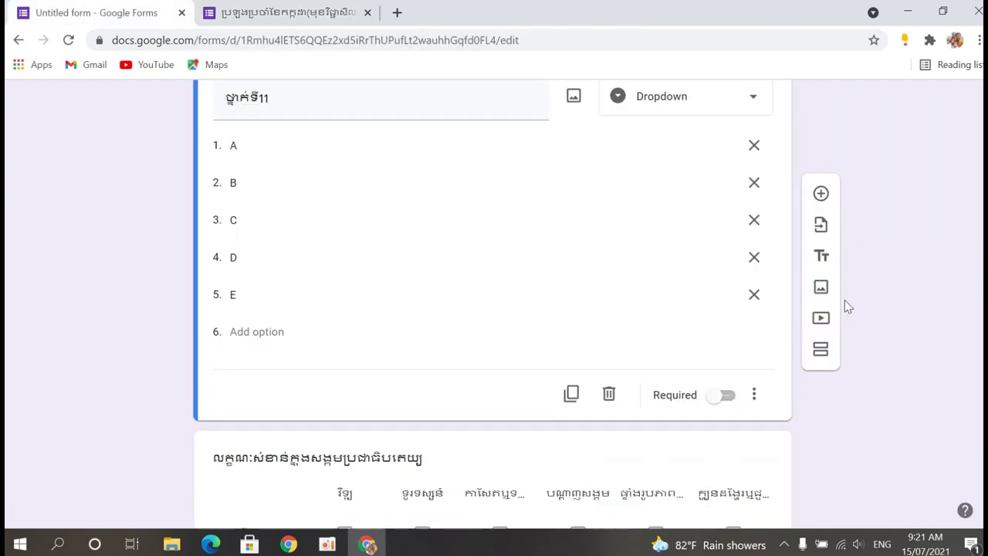
Add a new question below the ថ្នាក់ទី11 question and insert the goldfish image 57a4db38dd089551028b465b from the Desktop's English folder.
left_click(754, 396)
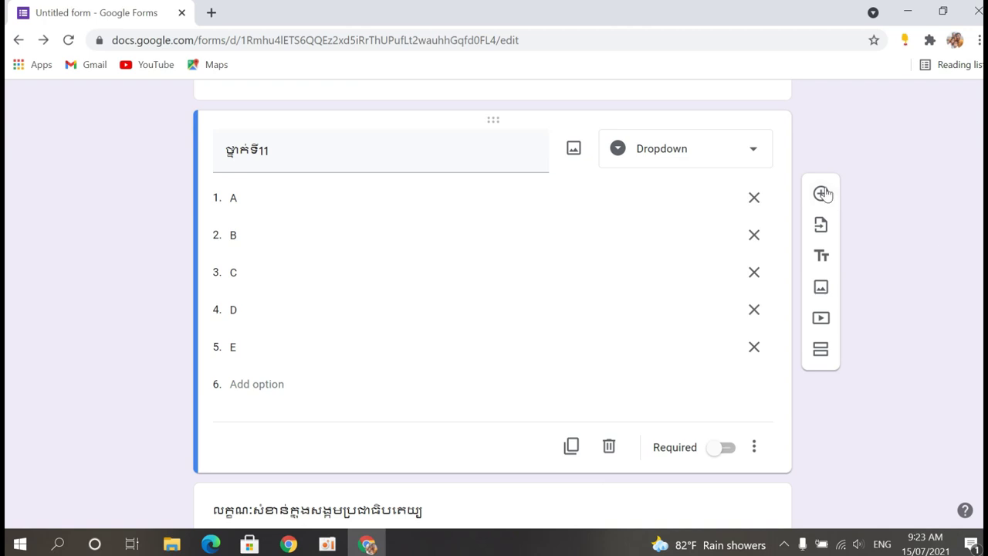
left_click(756, 151)
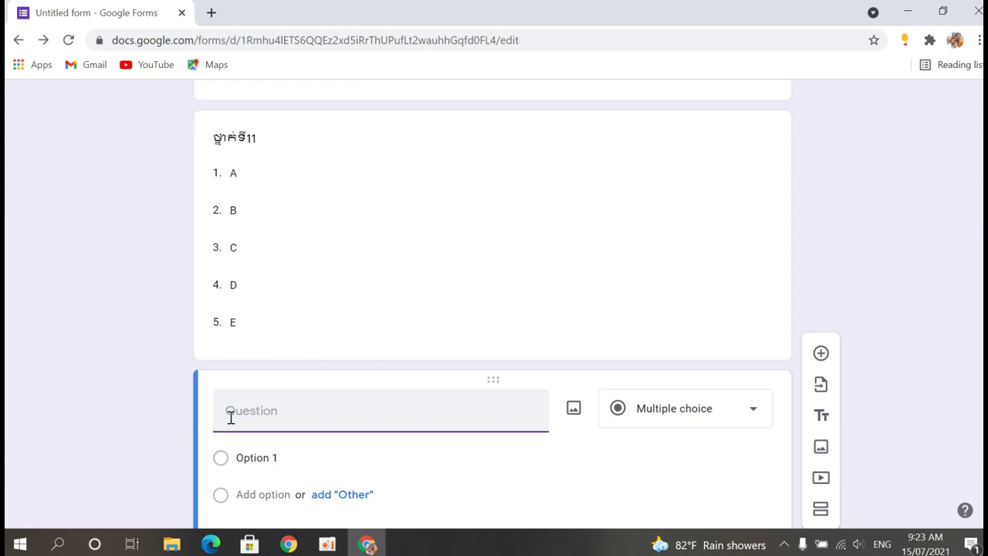
left_click(573, 411)
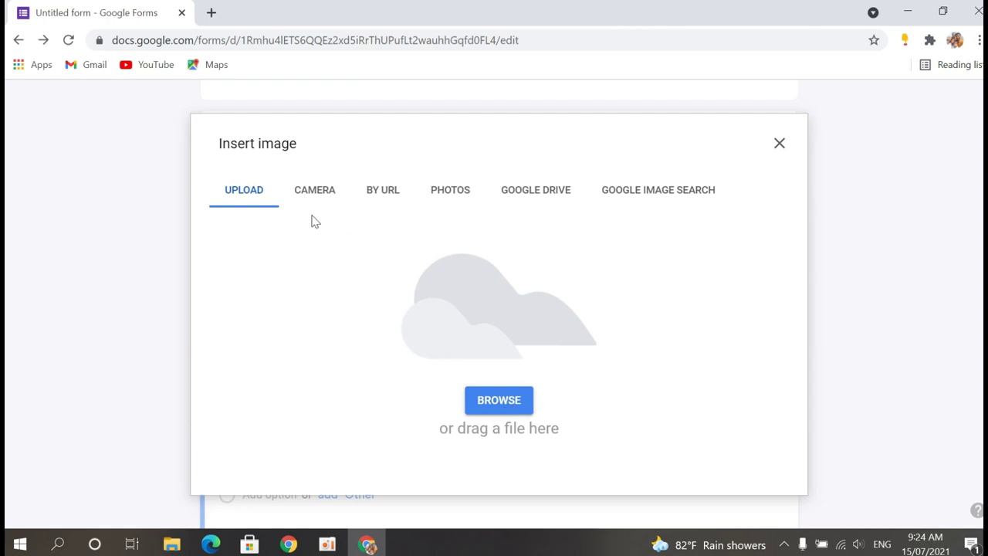
left_click(500, 401)
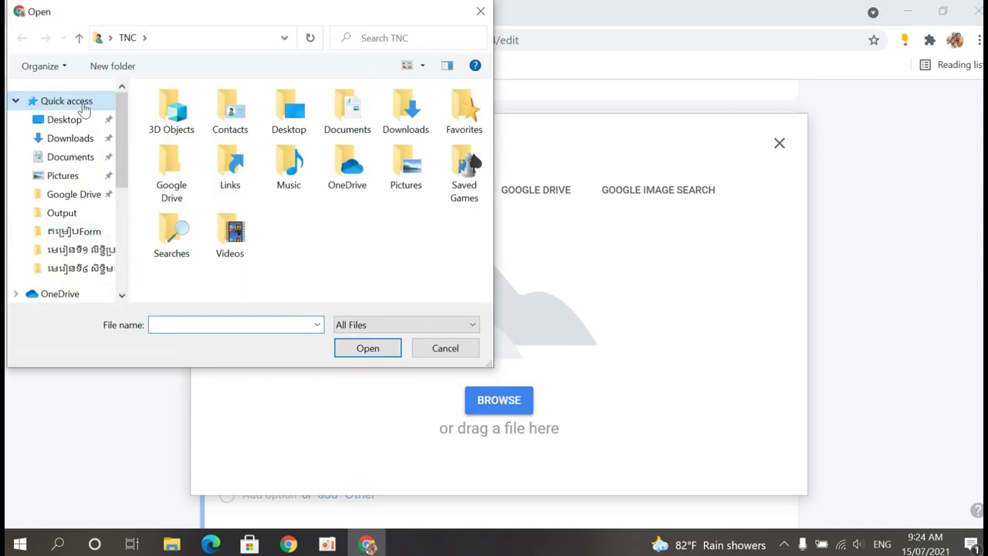
left_click(73, 125)
double_click(299, 139)
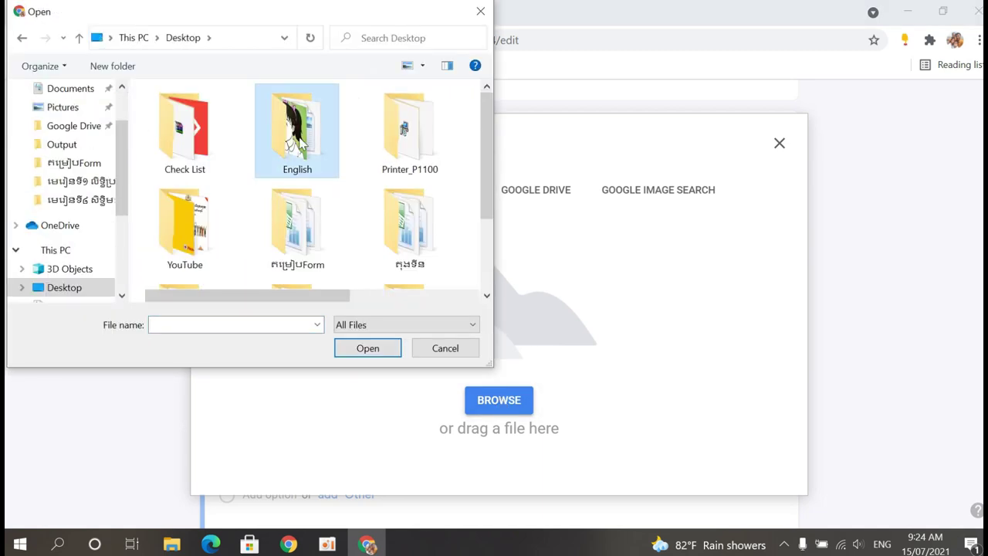
left_click(288, 143)
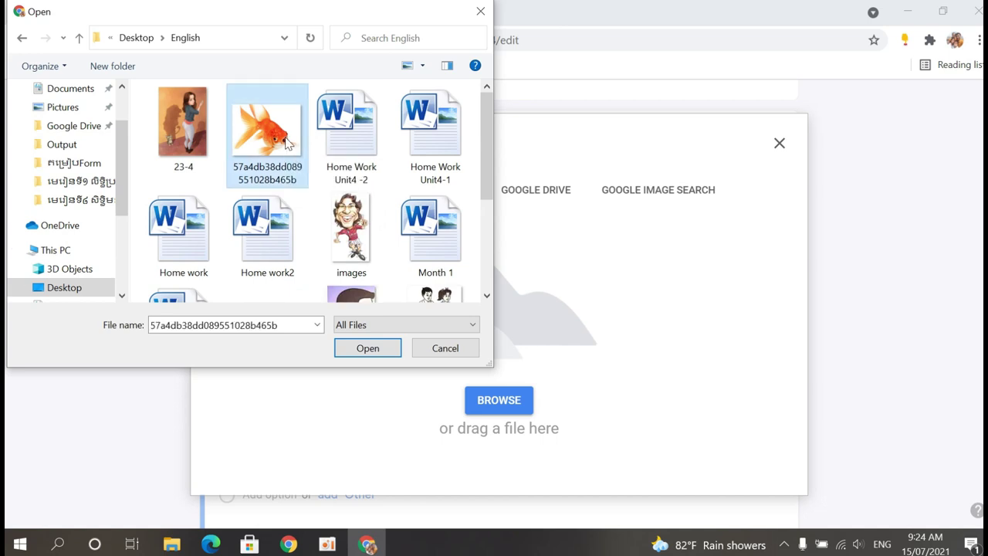
left_click(379, 352)
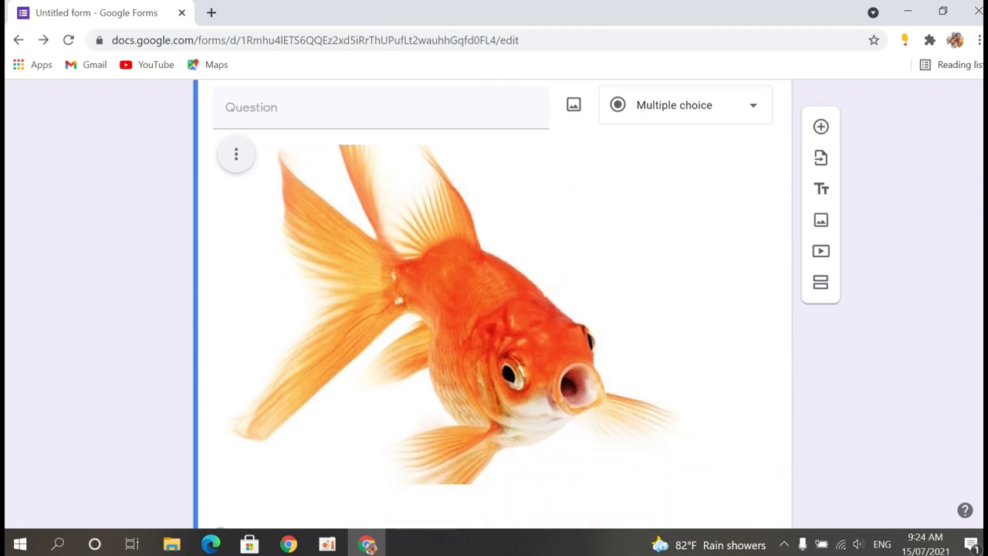
Shrink the goldfish image in the new question to about one third of its inserted width.
left_click(496, 303)
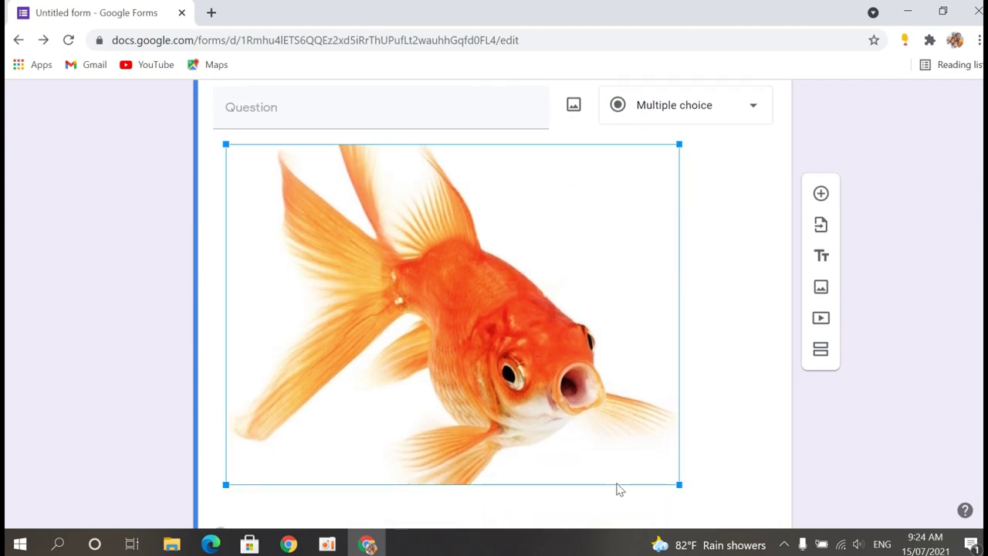
left_click_drag(679, 484, 531, 207)
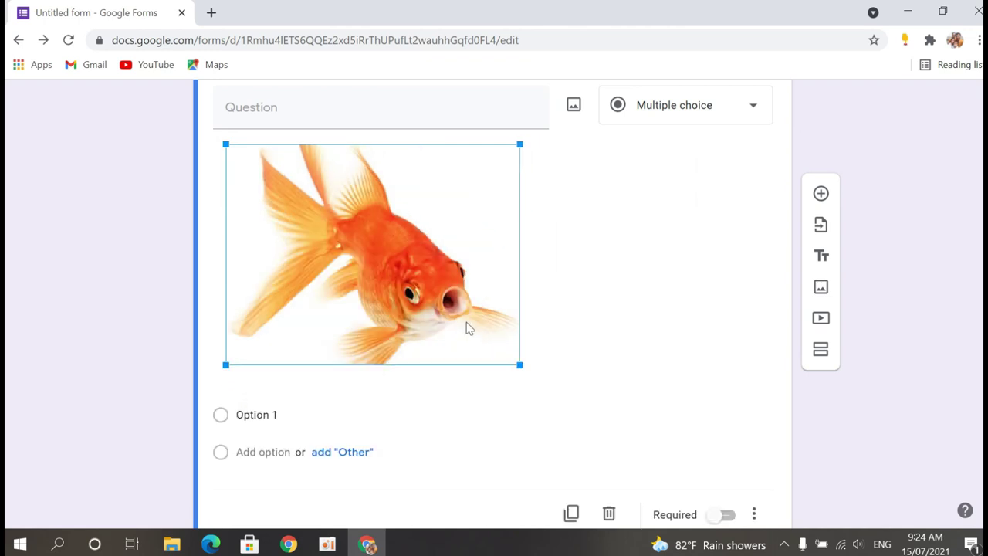
left_click_drag(517, 365, 368, 182)
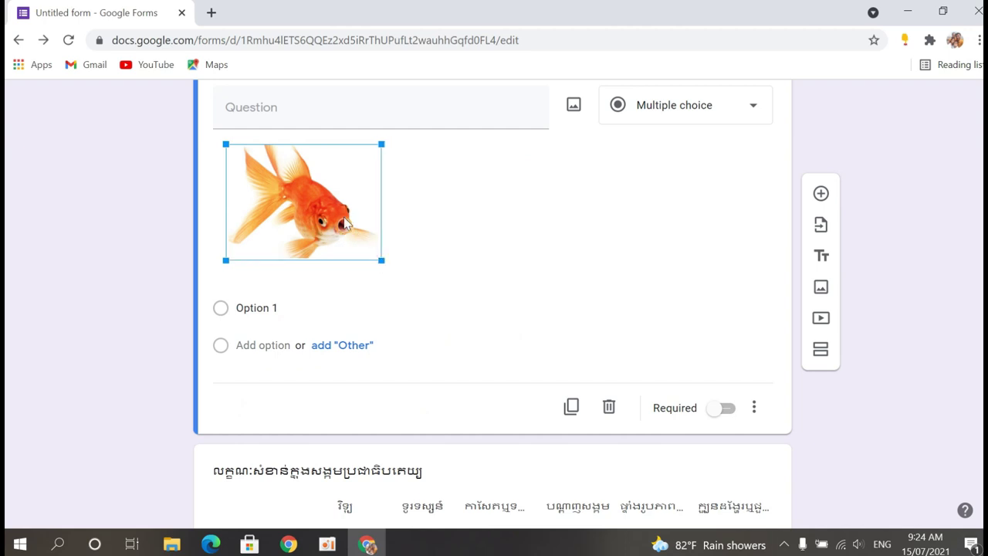
left_click(544, 242)
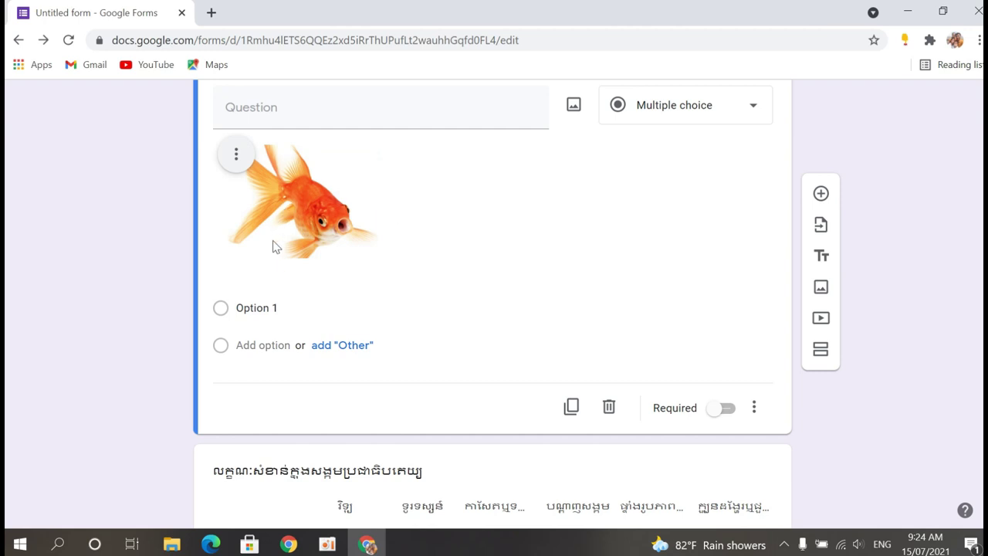
Change the goldfish question's type to File upload and agree to let respondents upload files to Drive.
left_click(755, 107)
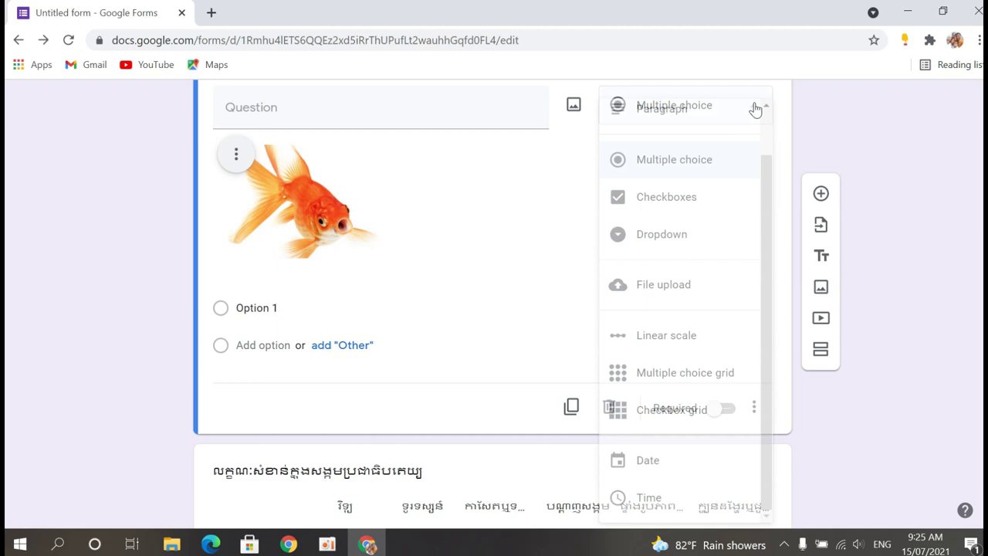
left_click(679, 287)
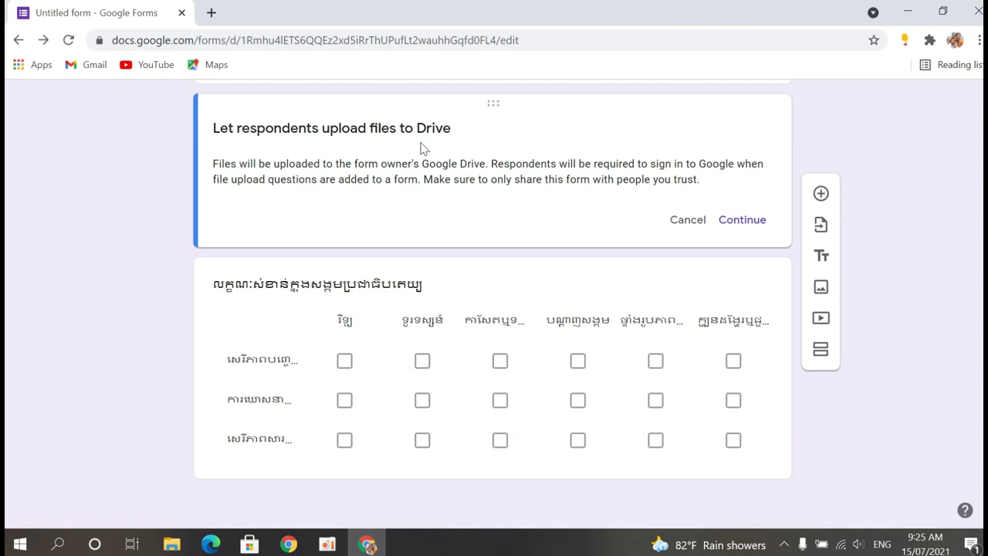
left_click(742, 220)
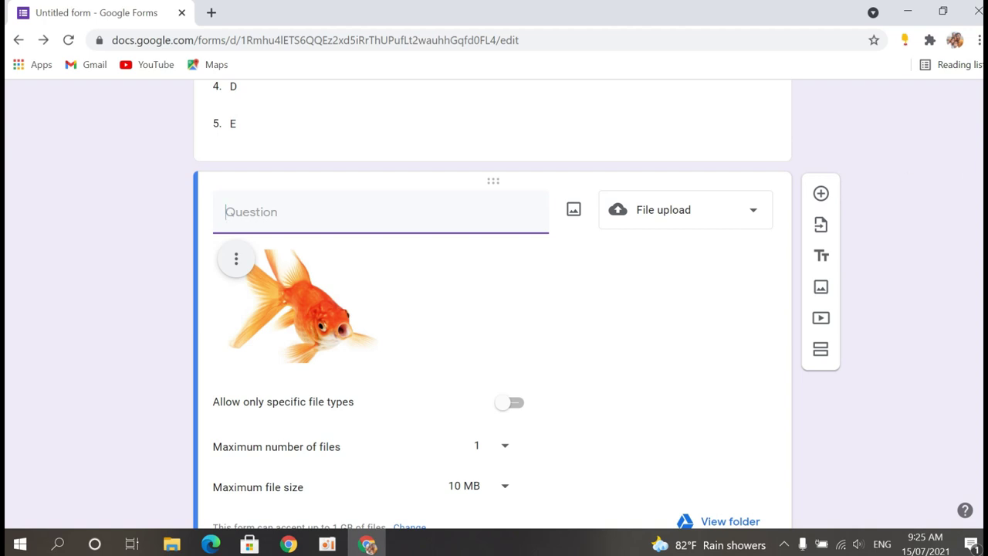
Restrict the goldfish question's uploads to specific file types, allowing only PDF and Image.
scroll(494, 309, "down", 2)
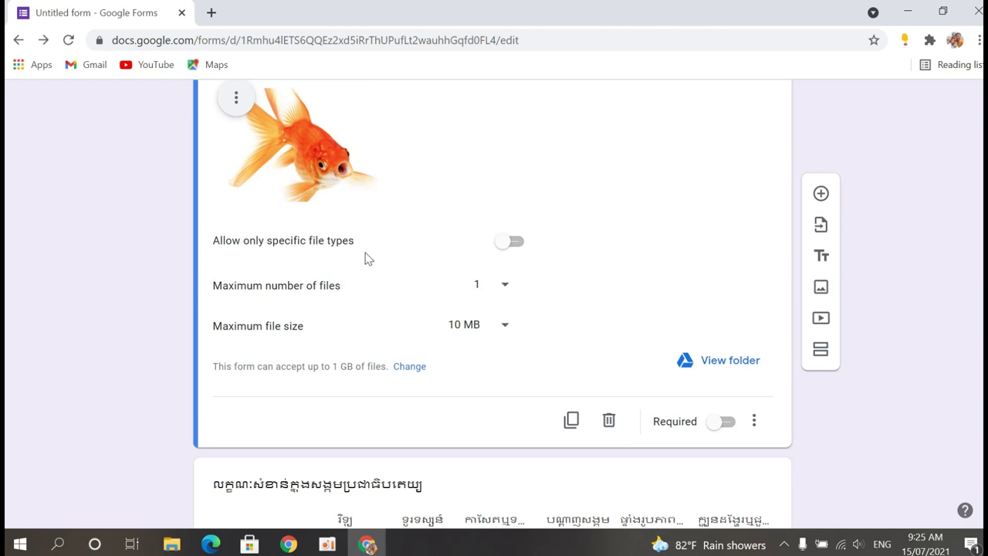
left_click(514, 243)
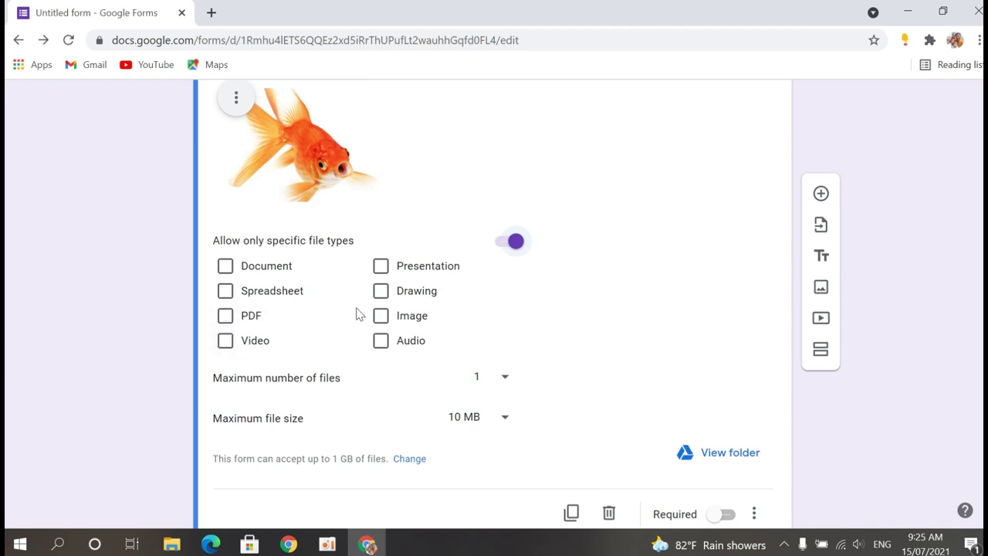
left_click(225, 318)
left_click(225, 342)
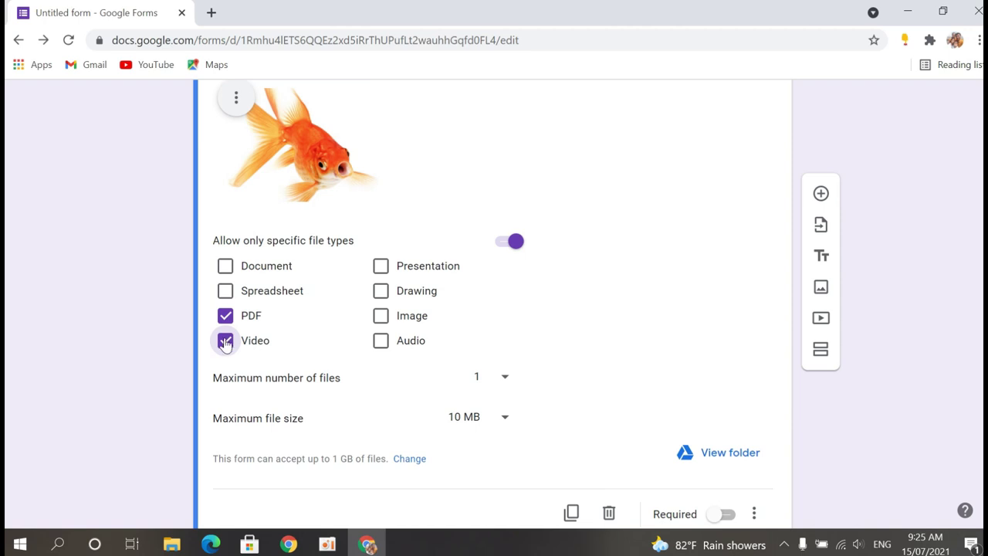
left_click(381, 316)
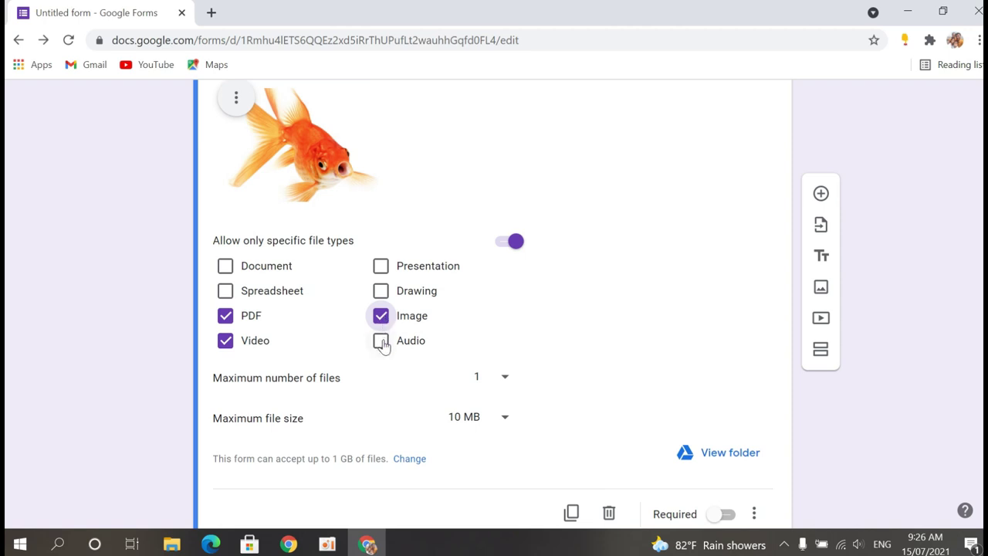
left_click(381, 342)
left_click(381, 342)
left_click(225, 342)
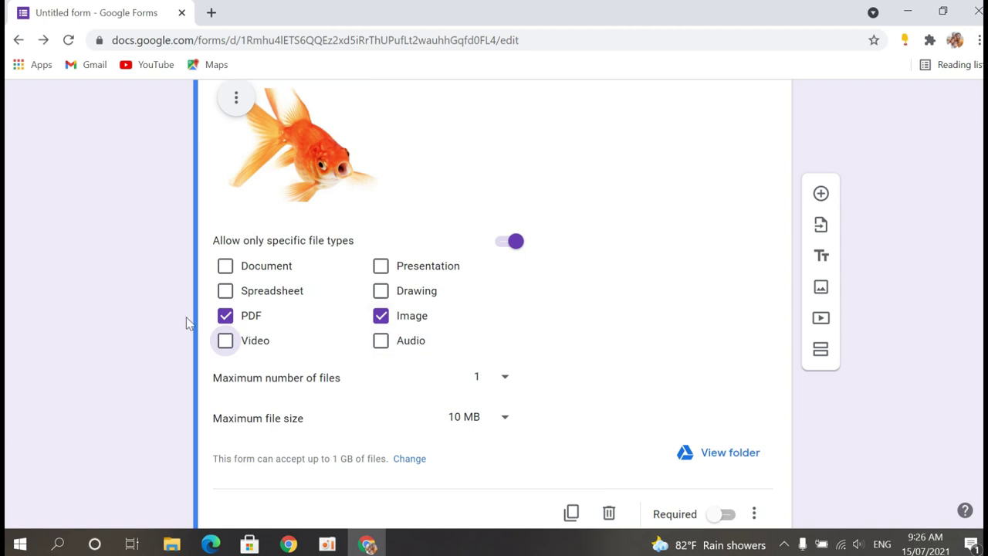
left_click(380, 308)
left_click(380, 309)
Set the file upload question's maximum number of files to 5 and its maximum file size to 1 GB.
left_click(506, 379)
left_click(476, 415)
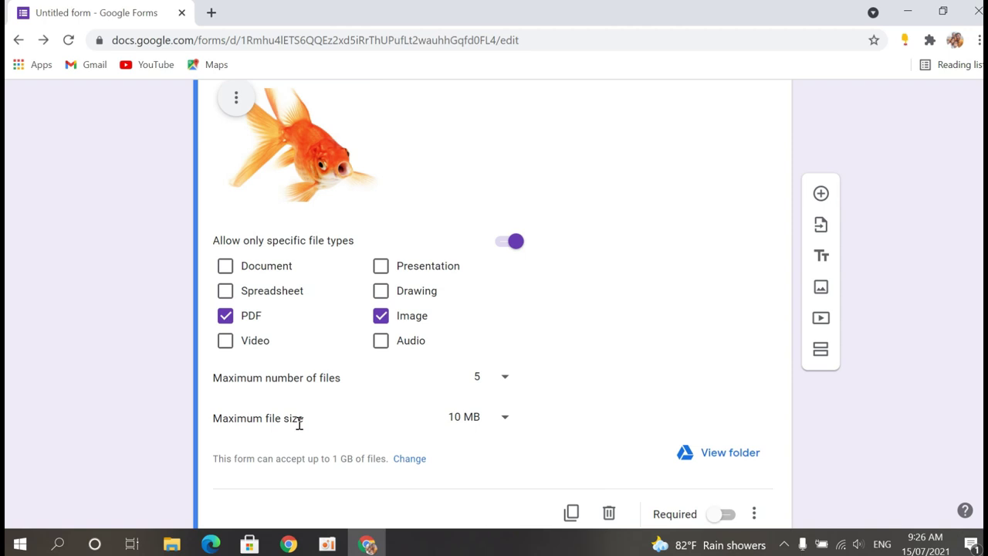
left_click(504, 421)
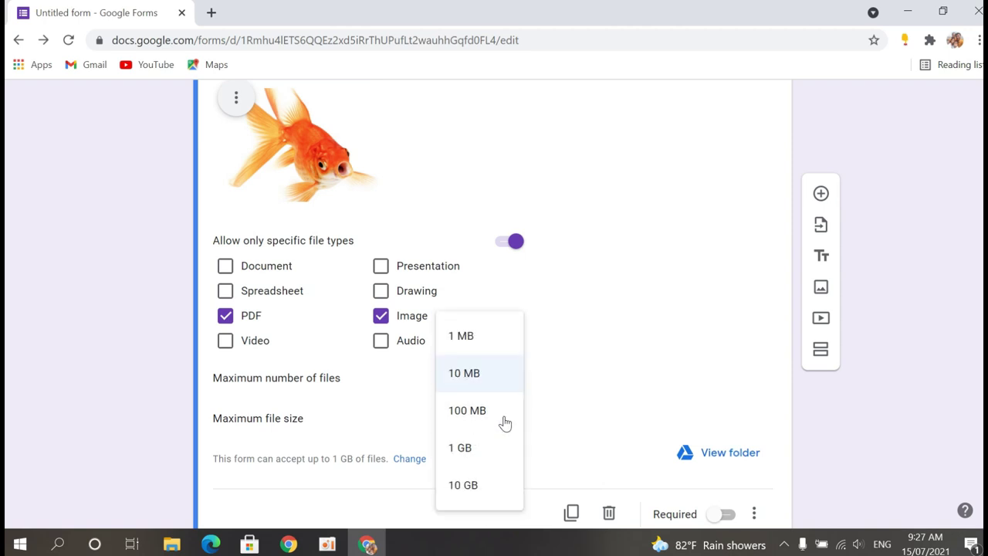
left_click(454, 413)
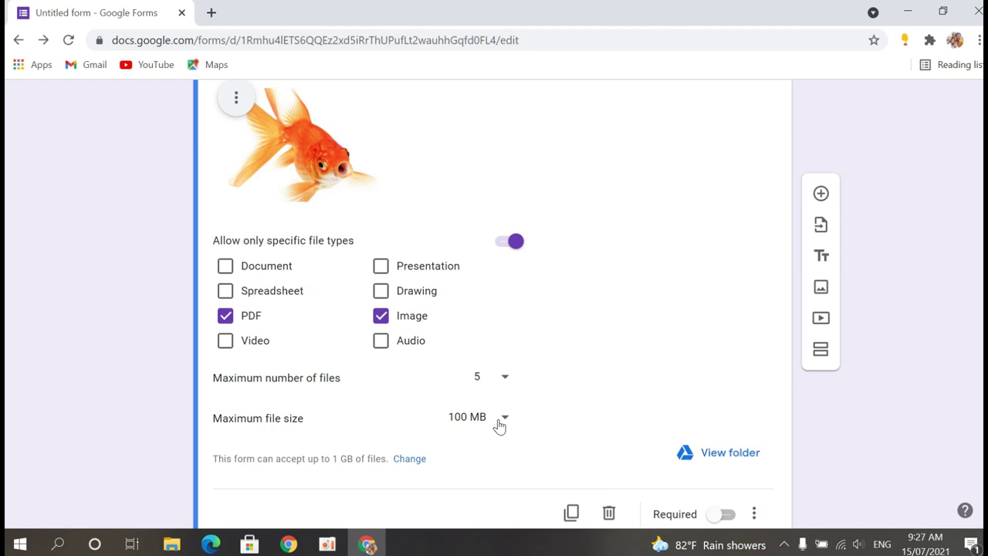
left_click(499, 424)
left_click(461, 453)
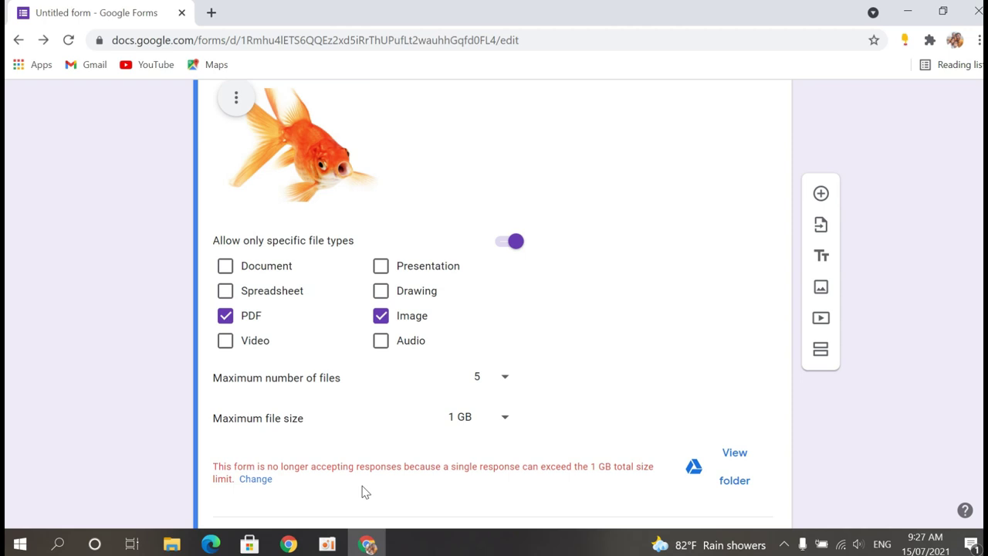
Set the form's maximum size of all files uploaded to 100 GB and save the settings.
left_click(255, 480)
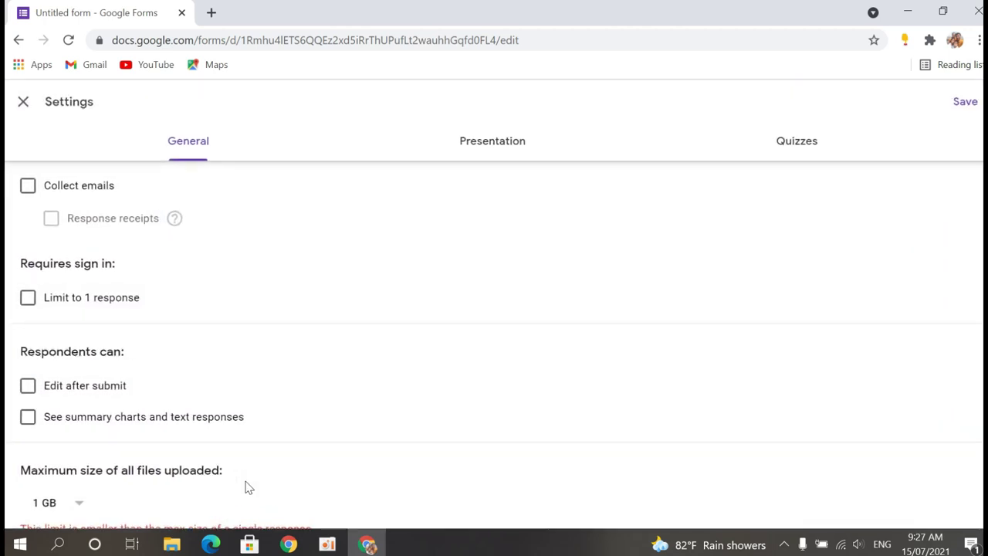
scroll(883, 255, "down", 1)
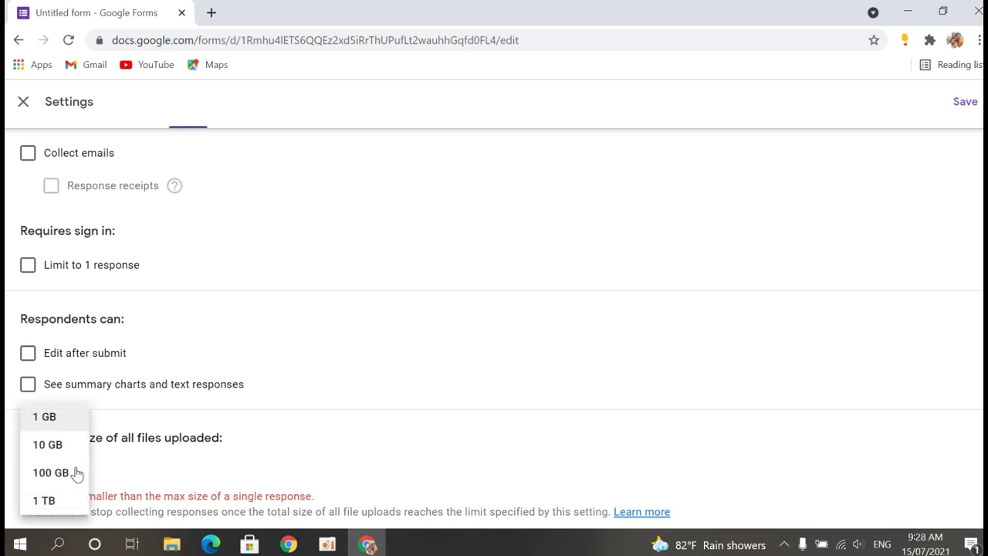
left_click(60, 473)
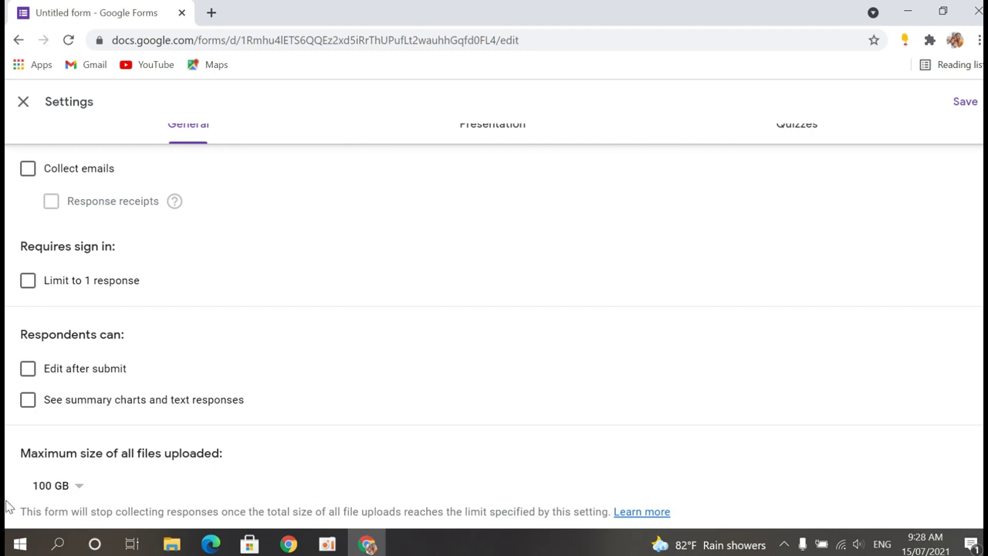
left_click(952, 103)
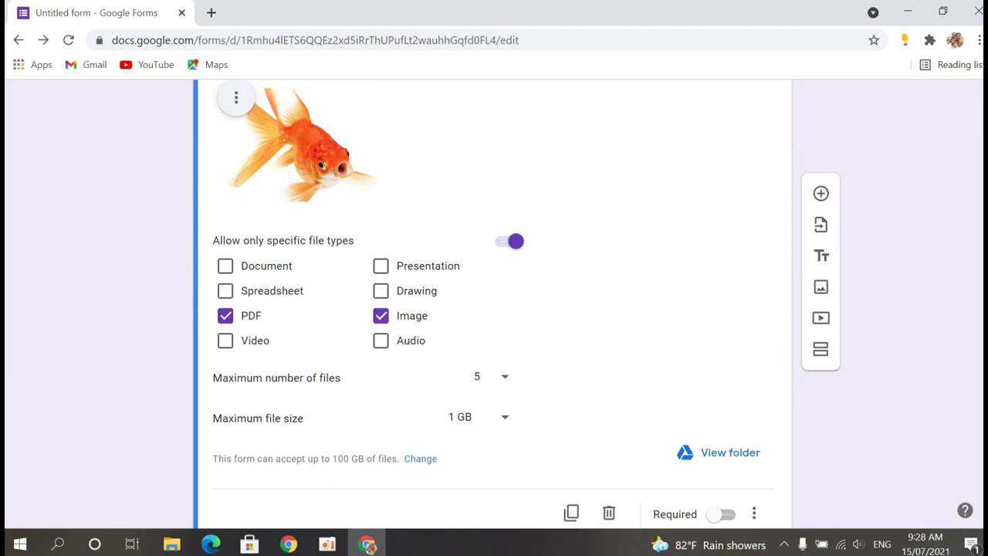
Add a new question directly below the goldfish file upload question and look through the available question types.
scroll(494, 301, "up", 1)
scroll(495, 301, "down", 2)
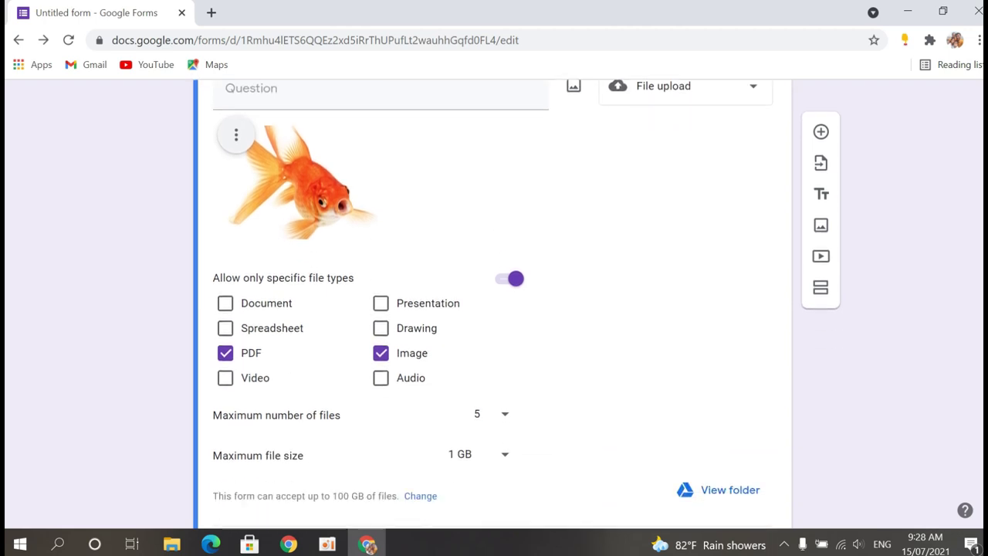
scroll(494, 301, "down", 1)
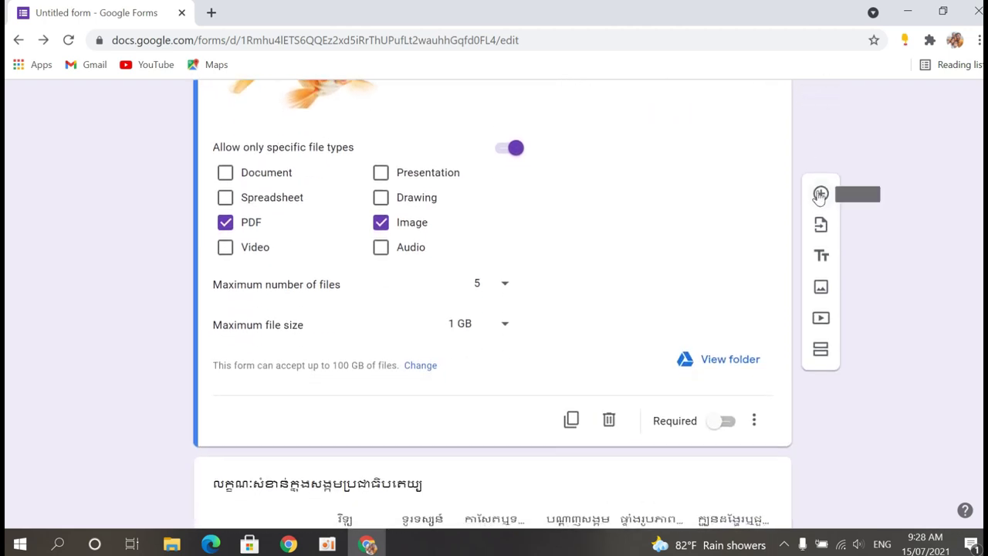
left_click(820, 194)
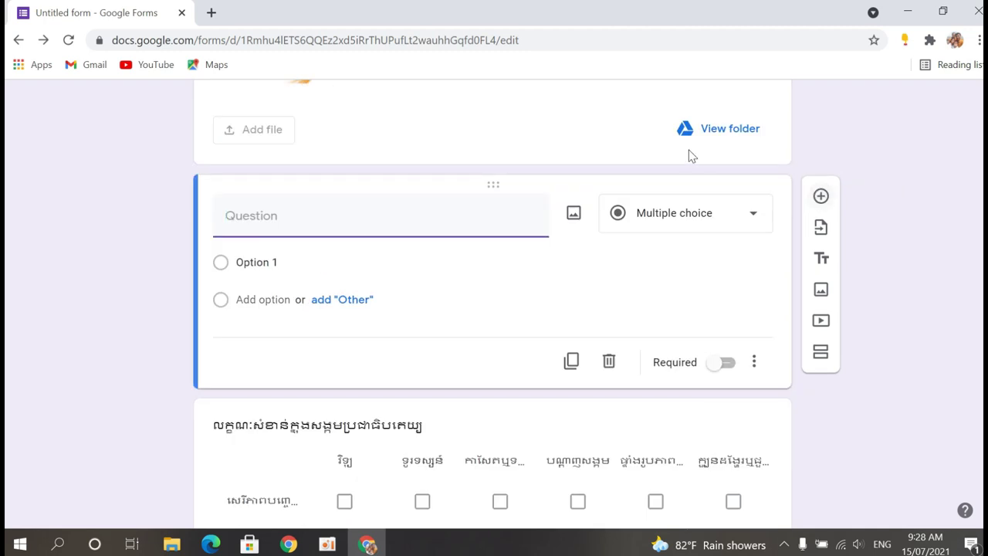
left_click(695, 202)
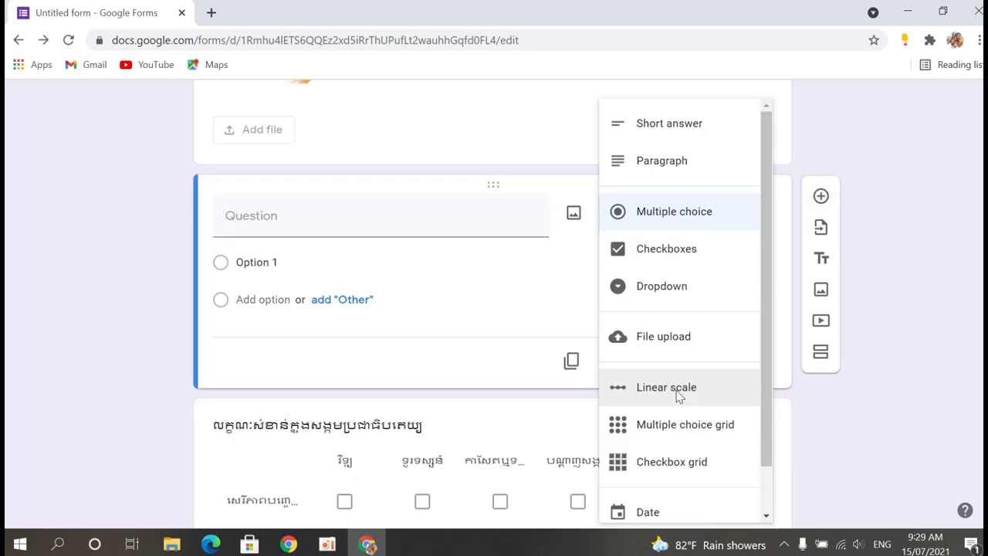
Title the new question "តើប្អូនយល់យ៉ាងណាដែរចំពោះការសិក្សាតាមអនឡាញ?" using the Khmer keyboard.
left_click(400, 230)
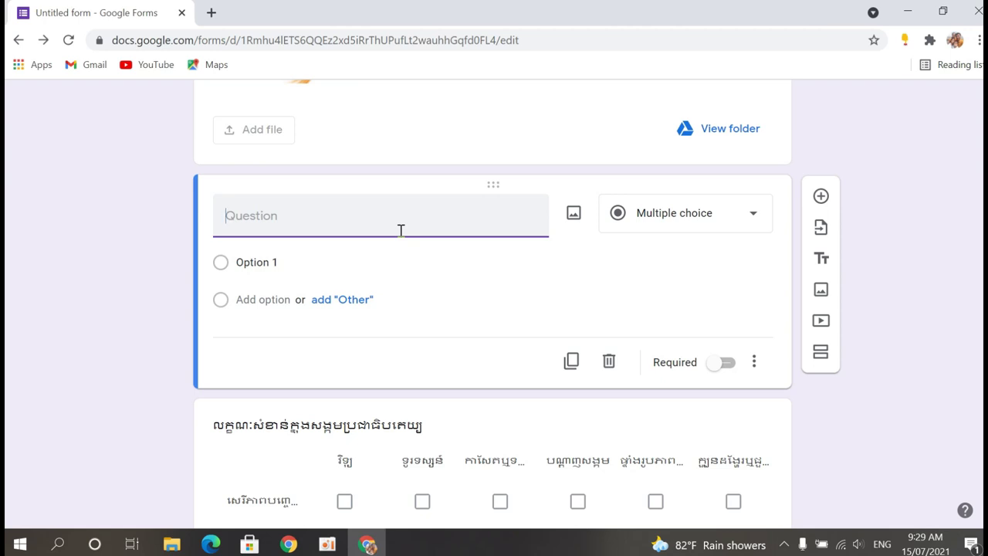
type("t")
key("BackSpace")
key("alt+shift")
type("តើប្អូ")
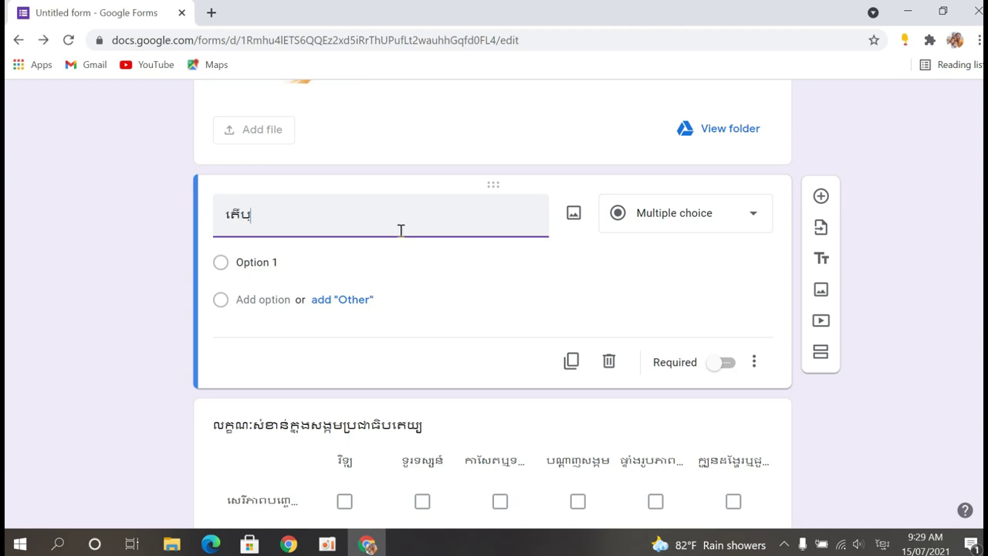
type("នយល់យ៉ាងណាដែរ")
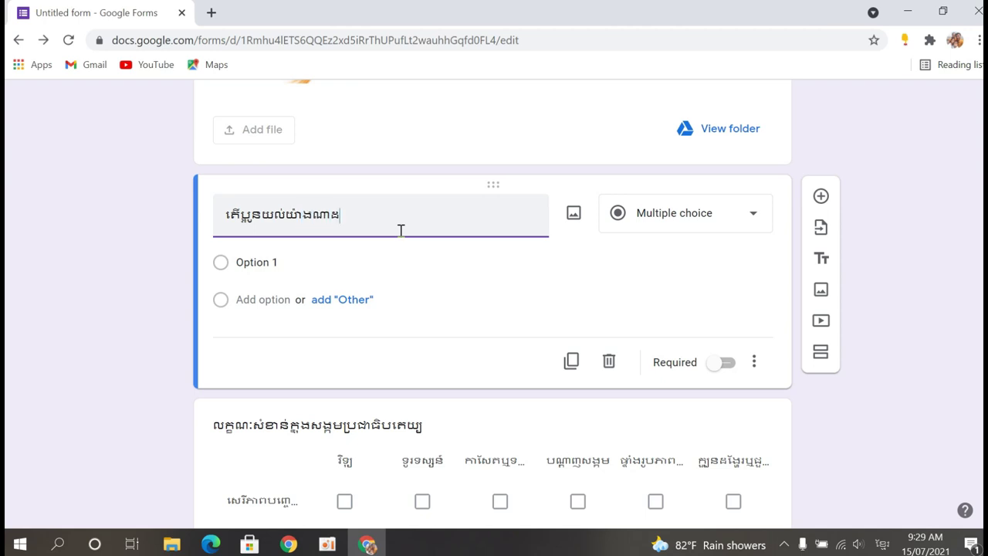
type("ចំពោះការសិក្សាតាមអ")
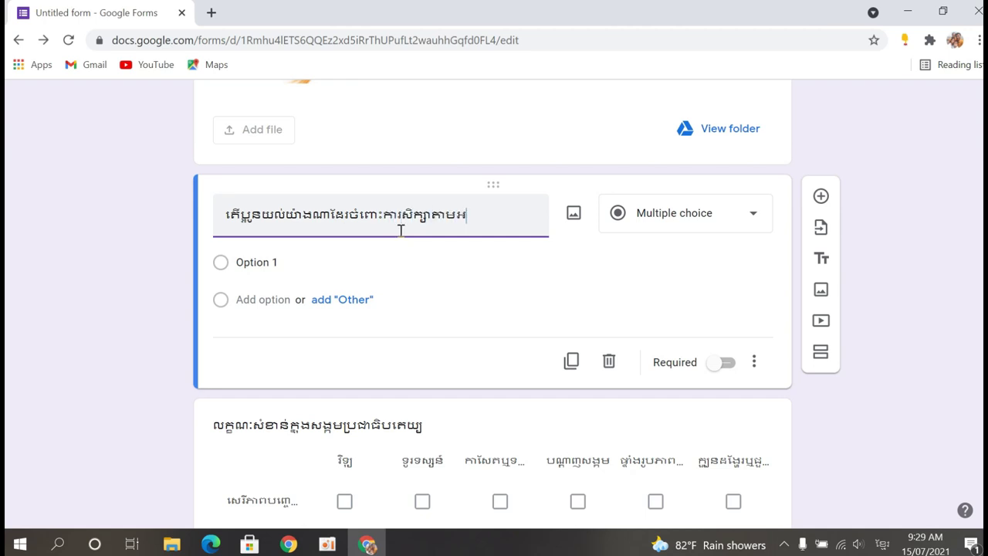
type("នឡាន?")
left_click(499, 224)
key("BackSpace")
type("ញ")
Make the online-study question a linear scale from 1 to 5, labelling 1 "ពិបាកណាស់" and 5 "ល្អប្រសើរ".
left_click(755, 216)
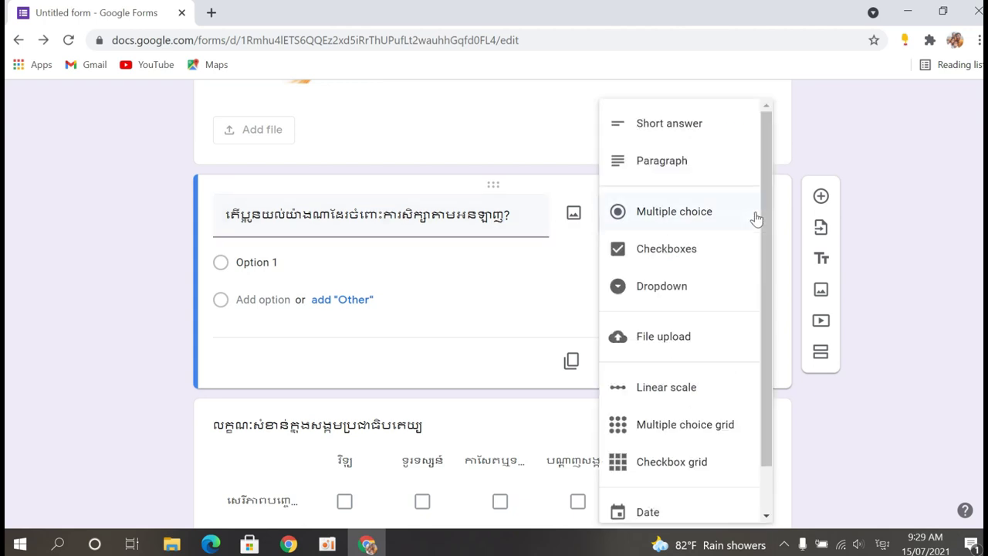
left_click(648, 388)
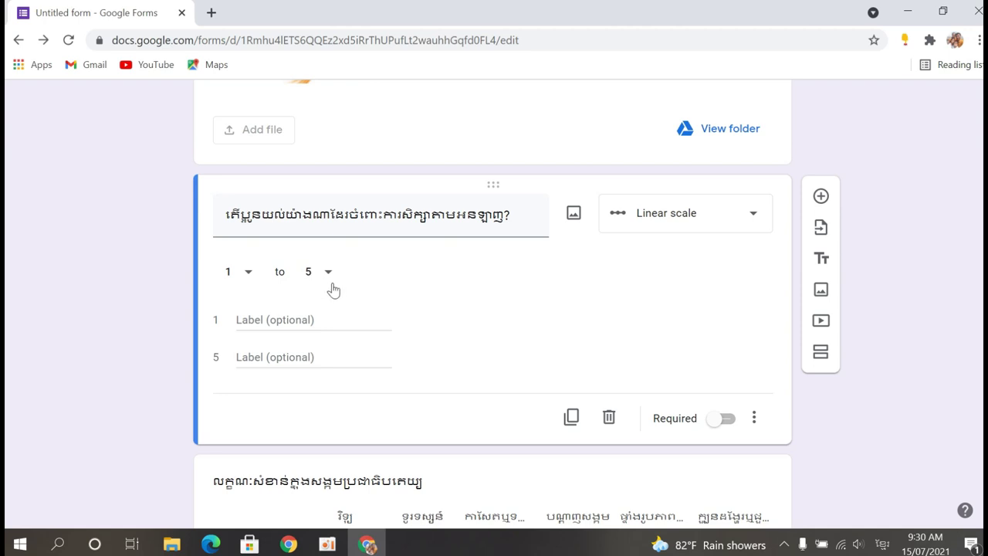
left_click(252, 319)
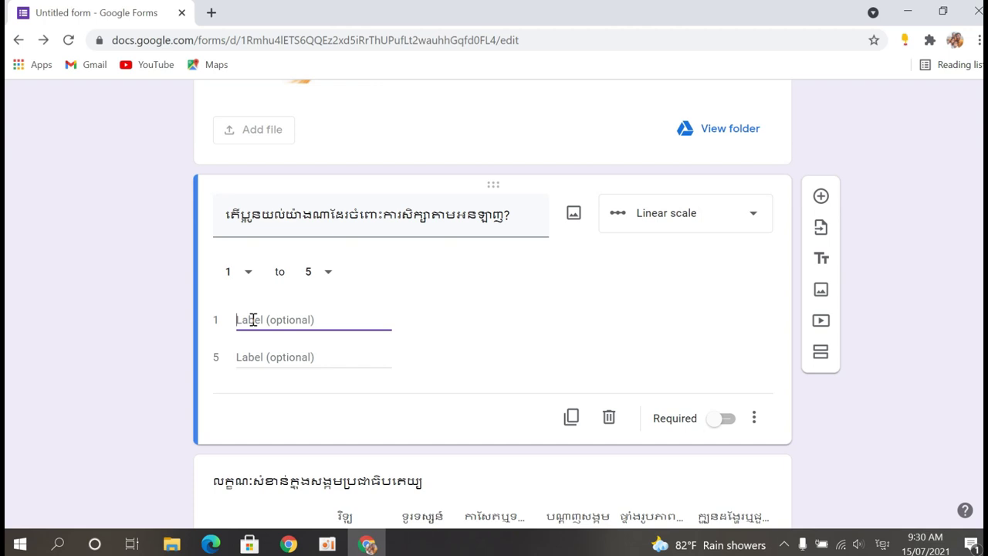
type("ពិបាកណាស")
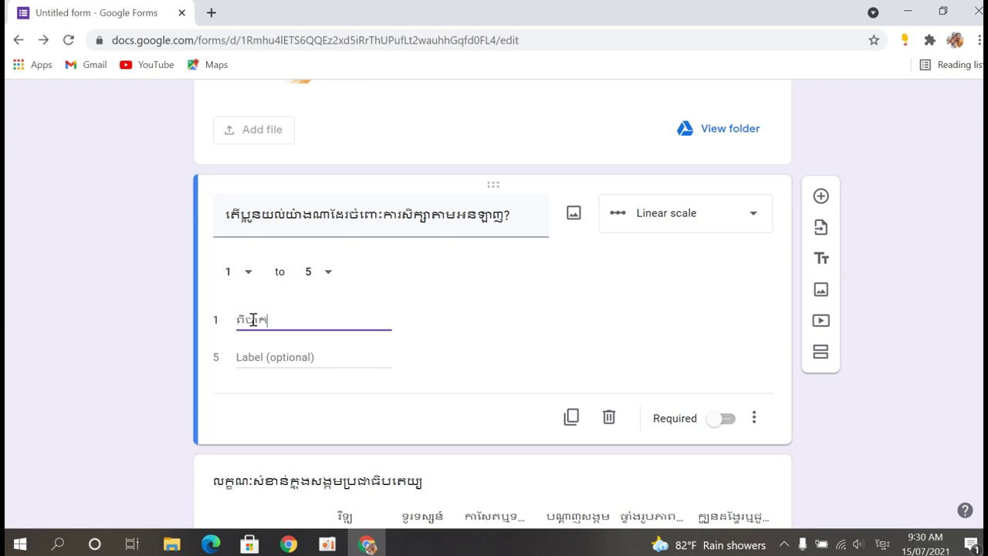
left_click(250, 356)
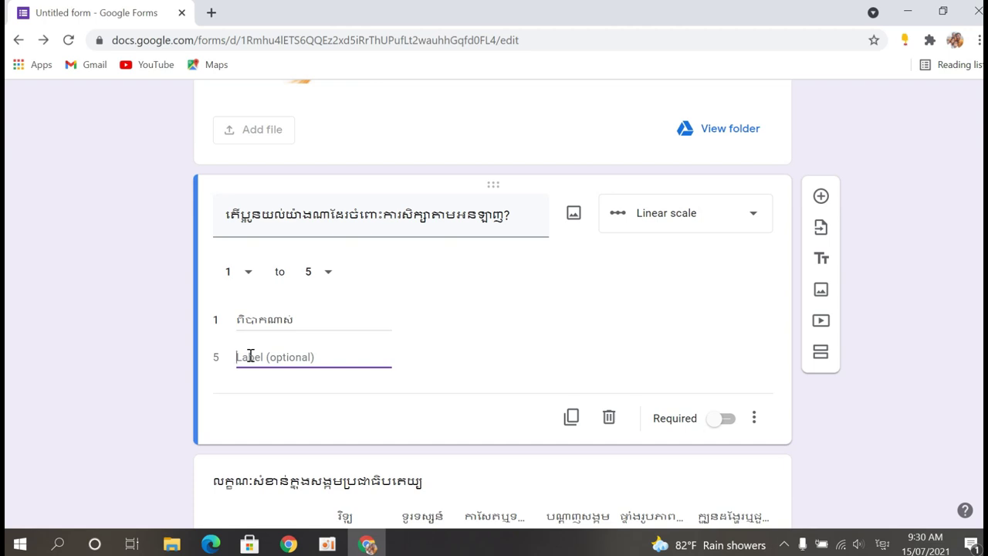
type("ល្អប្រសើរ")
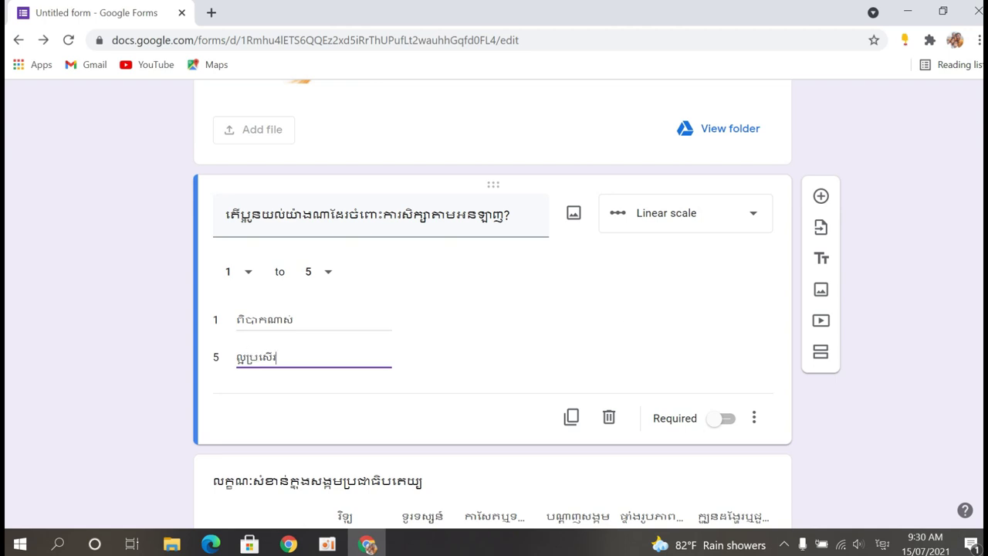
Open the form's preview, examine the linear scale question about online study, and close the extra tab.
scroll(981, 402, "up", 10)
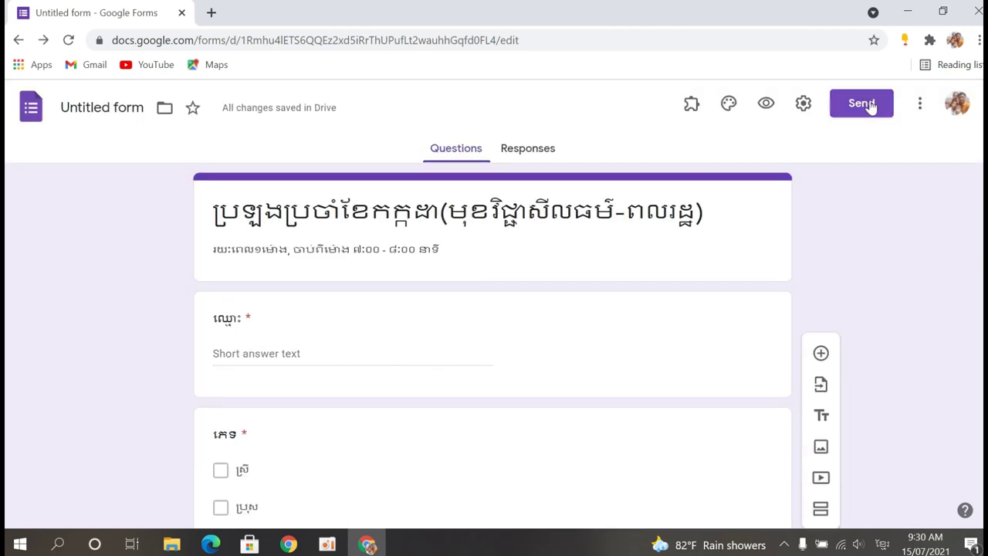
left_click(772, 97)
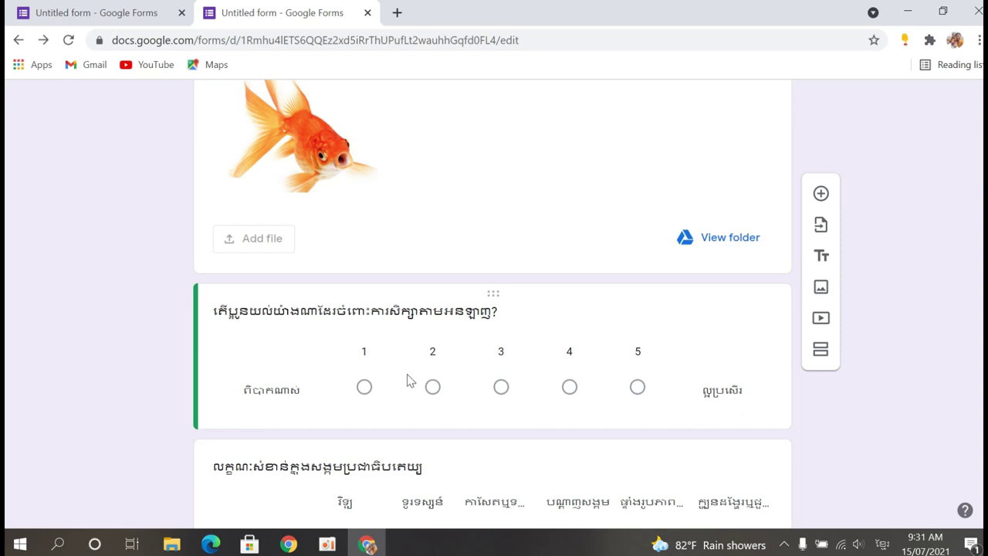
left_click(366, 390)
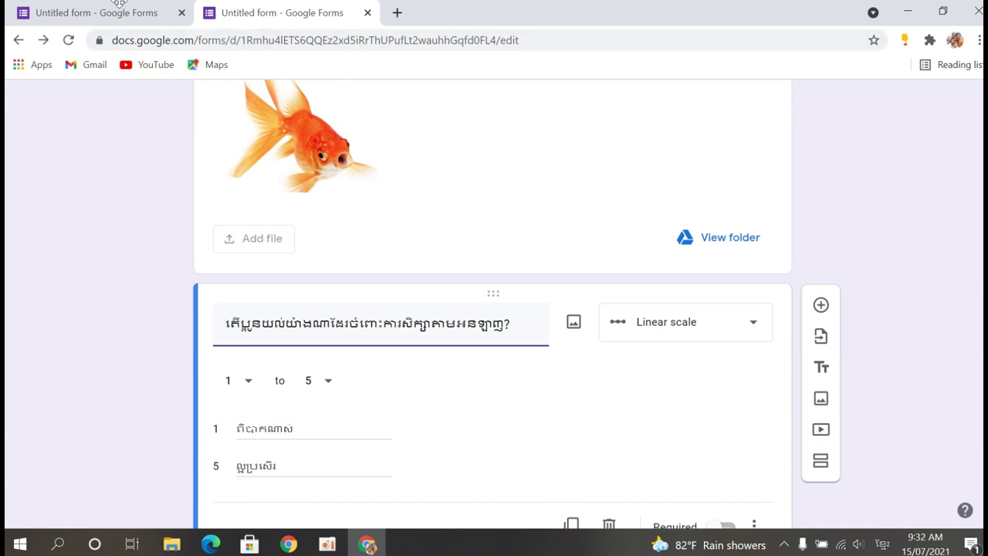
key("ctrl+w")
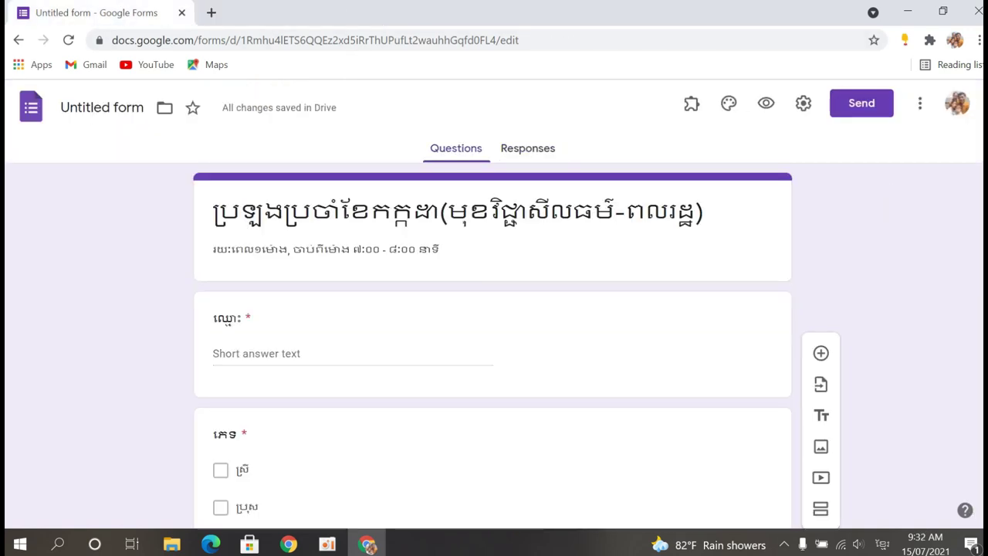
Add a question below the linear scale question titled "តើប្អូនយល់យ៉ាងណាដែរចំពោះប្រព័ន្ធតុលាការក្នុងប្រទេសកម្ពុជា?".
scroll(823, 205, "down", 10)
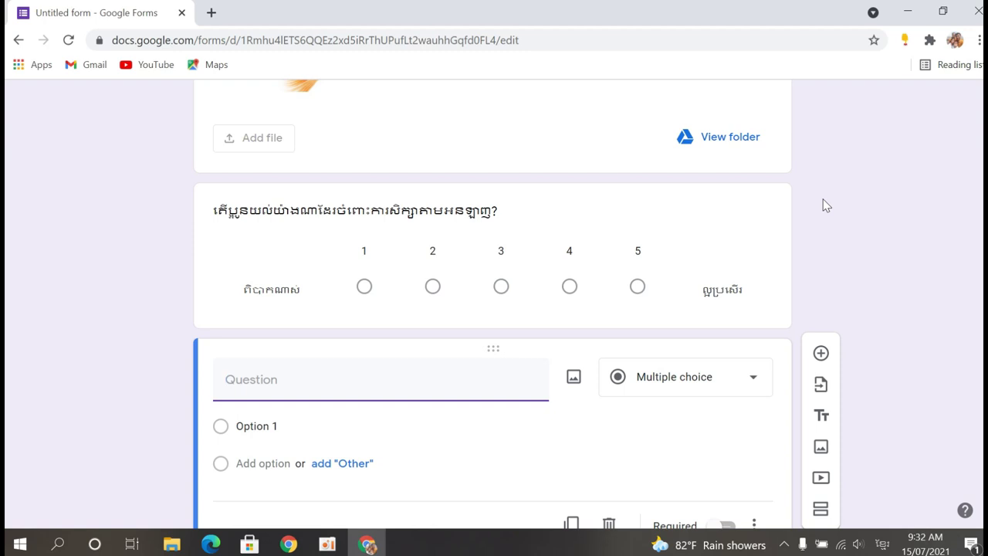
type("តើប្អូនយល់យ៉ាង")
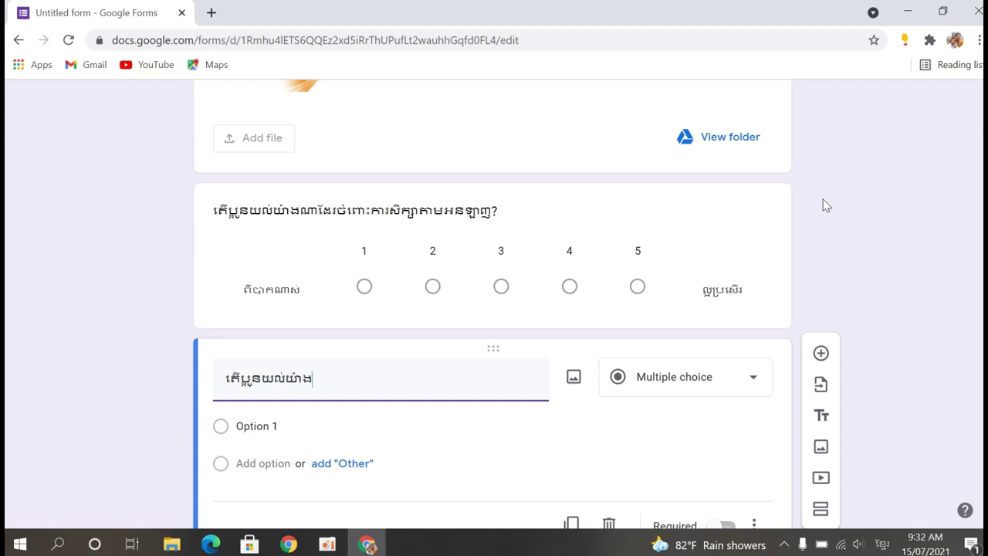
type("ណាដែរង")
key("BackSpace")
type("ចំពោះ")
type("ប្រព")
type("័ន្ធ")
type("ត")
type("ុណភាព")
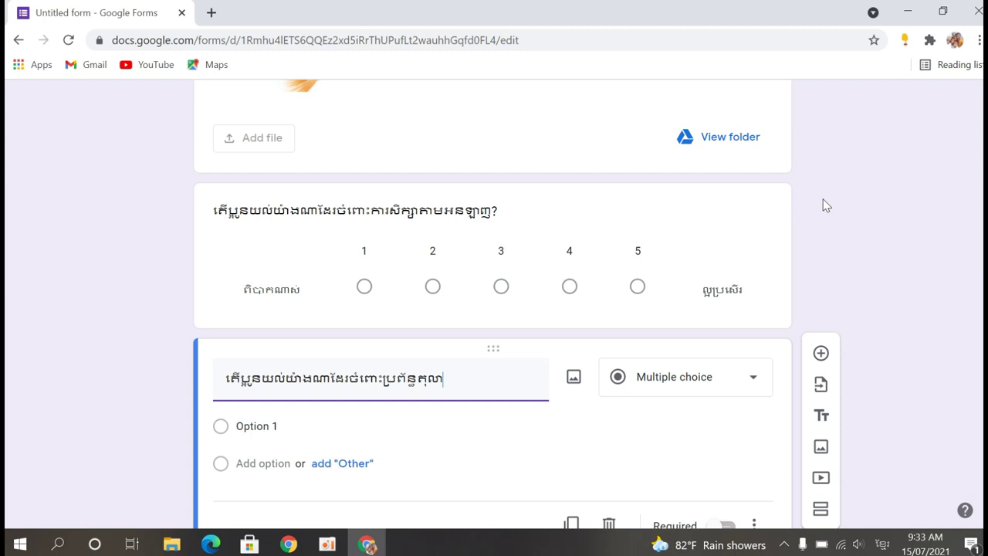
type("ងប្រទេសកម្")
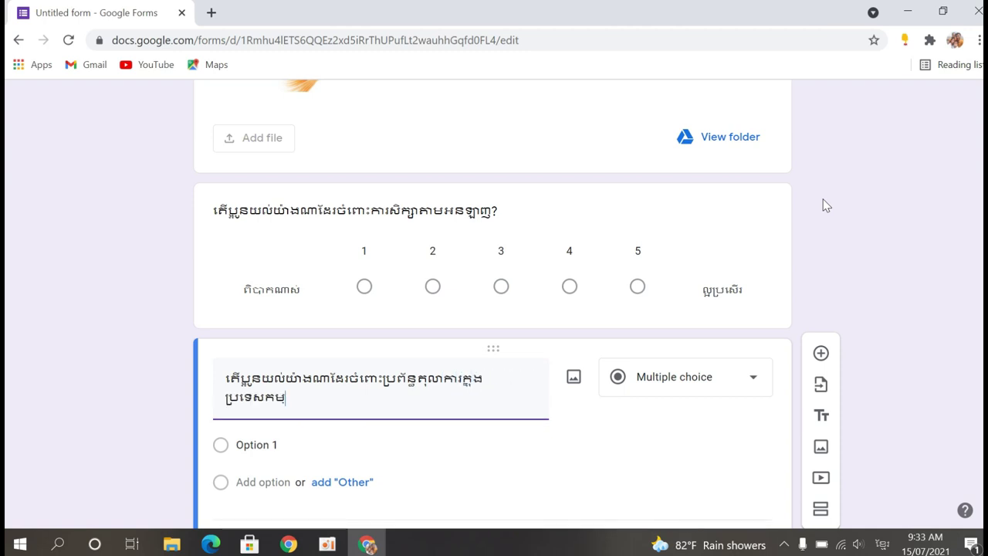
type("ពុជា?")
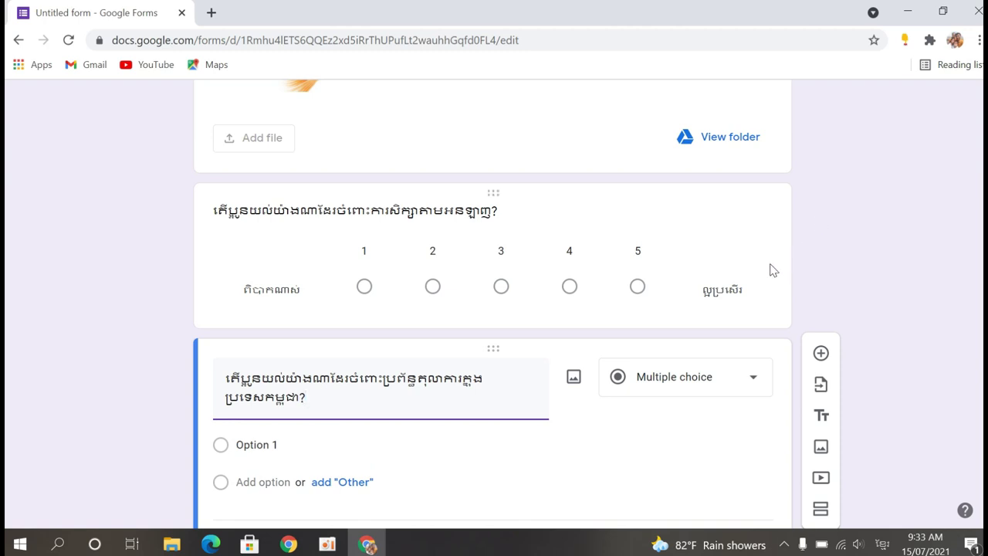
Change the type of the question about Cambodia's court system to Multiple choice grid.
left_click(721, 388)
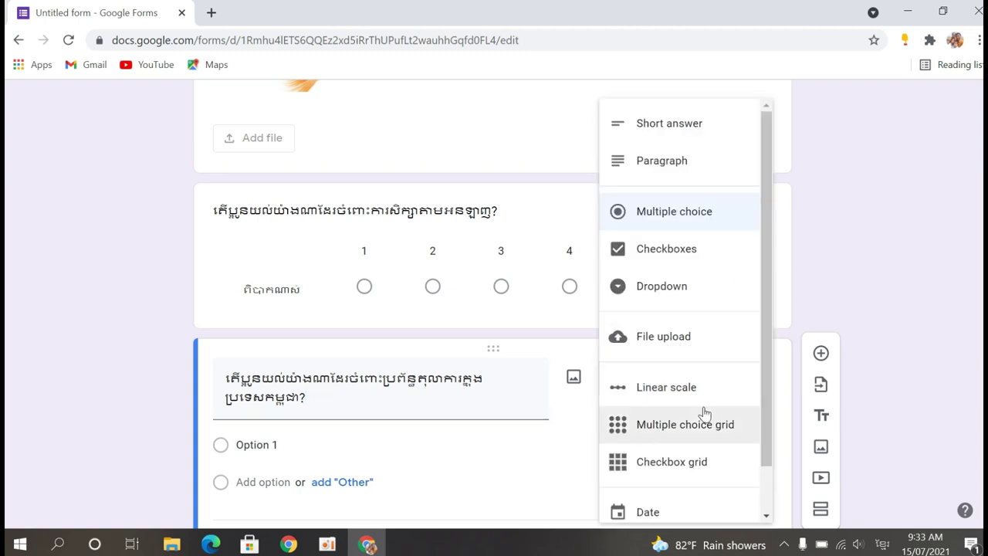
left_click(700, 432)
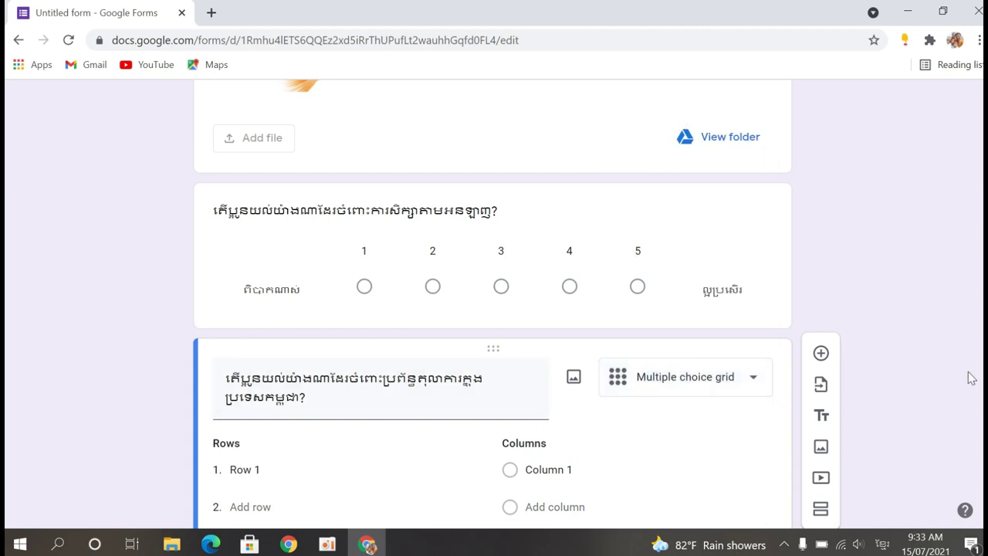
scroll(494, 304, "down", 2)
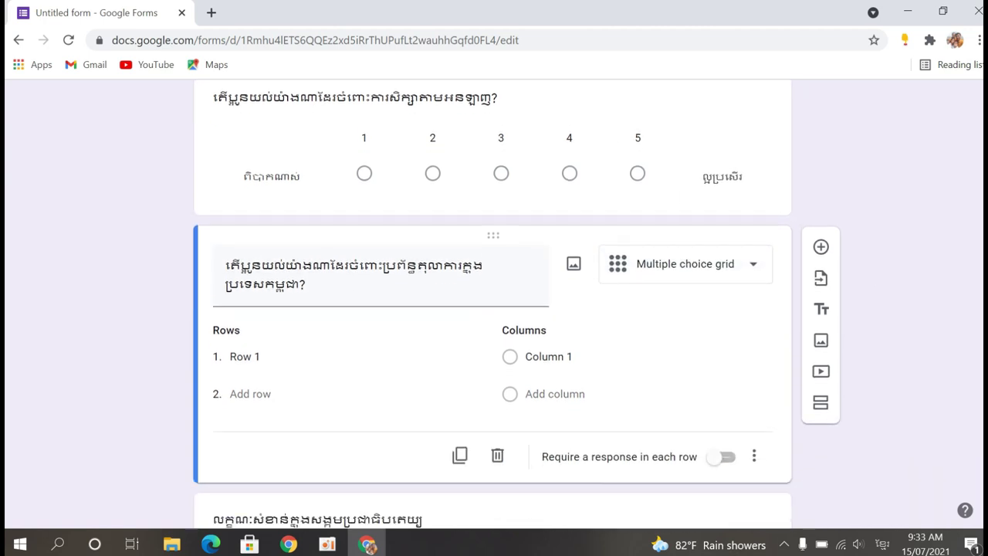
Give the grid question five columns: "អយុត្តិធម៌ណាស់", "អយុត្តិធម៌", "មធ្យម", "យុត្តិធម៌" and "យុត្តិធម៌ណាស់".
left_click(508, 360)
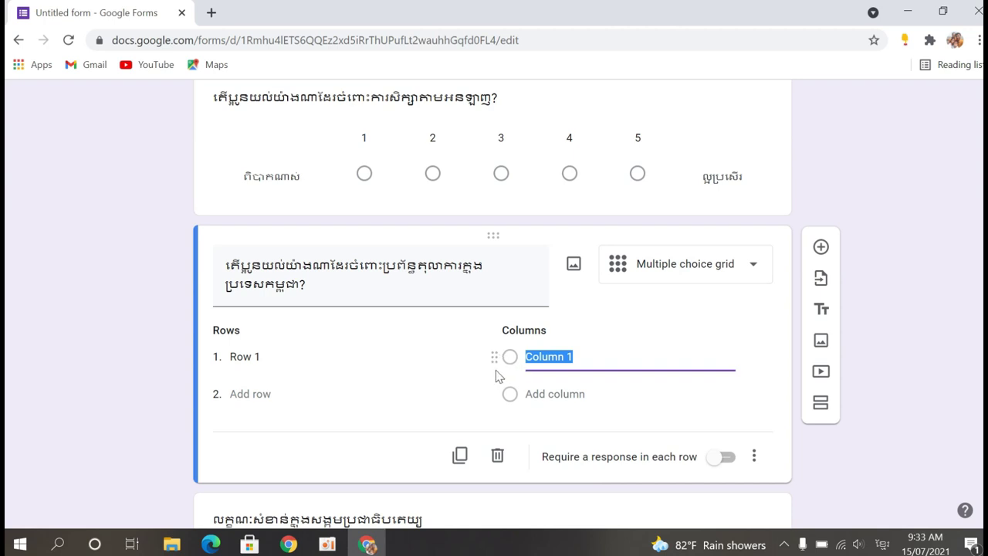
type("អយុត្រ")
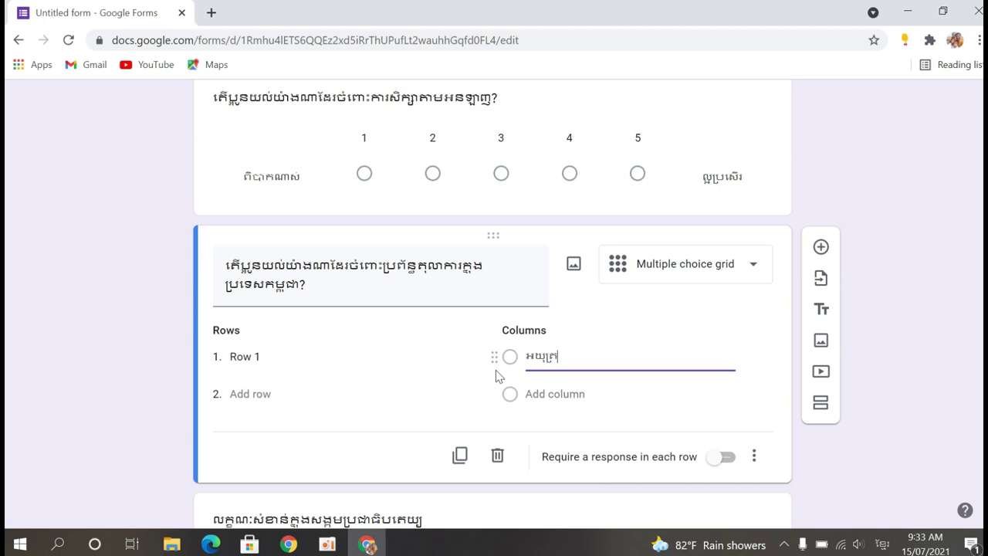
key("BackSpace")
key("BackSpace")
key("BackSpace")
type("្តិធម")
left_click(531, 395)
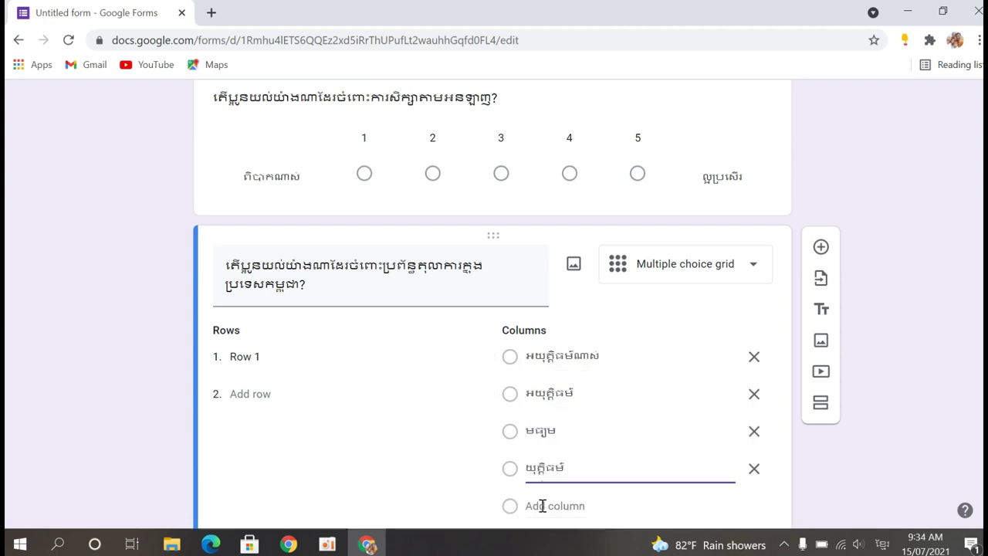
left_click(541, 507)
type("យុត្តិធម៌")
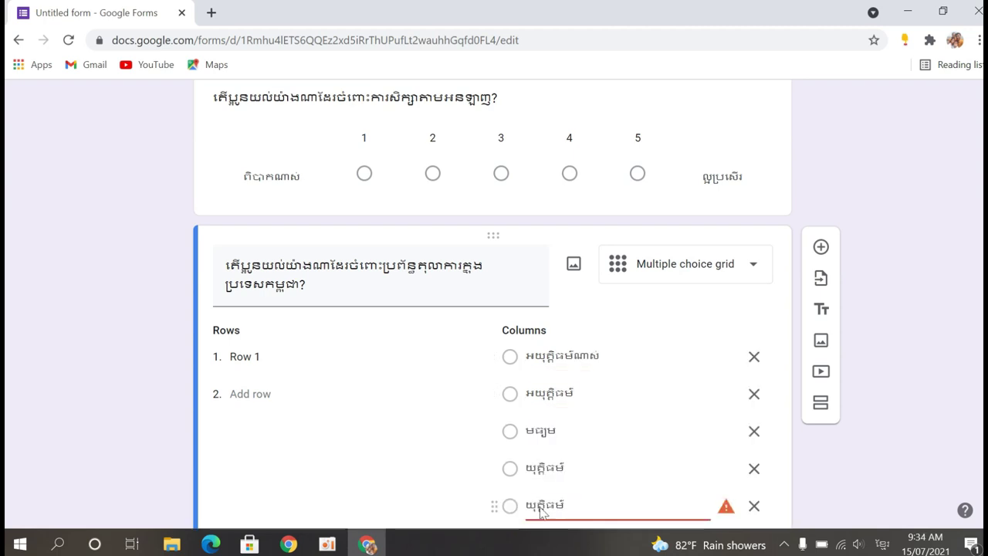
type("ណាស់")
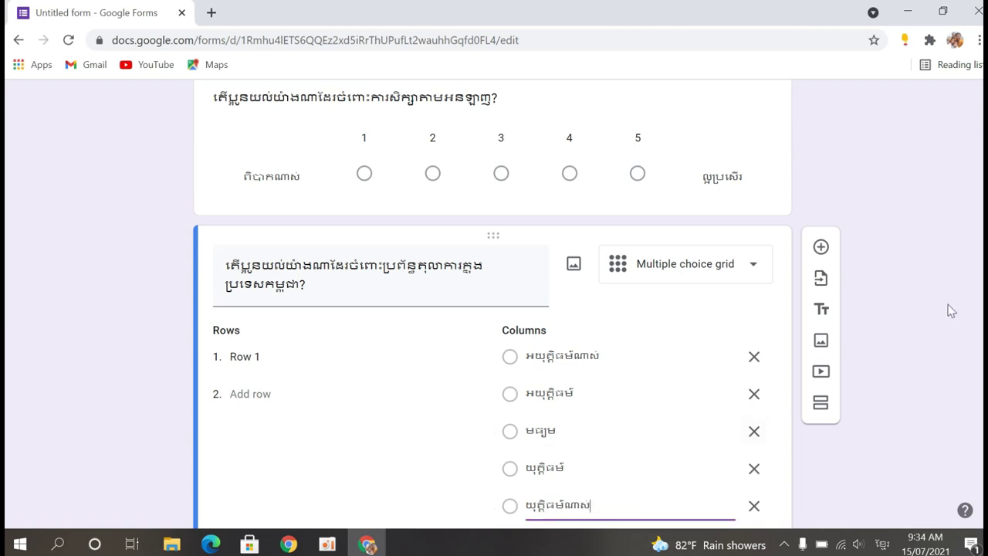
scroll(494, 309, "down", 2)
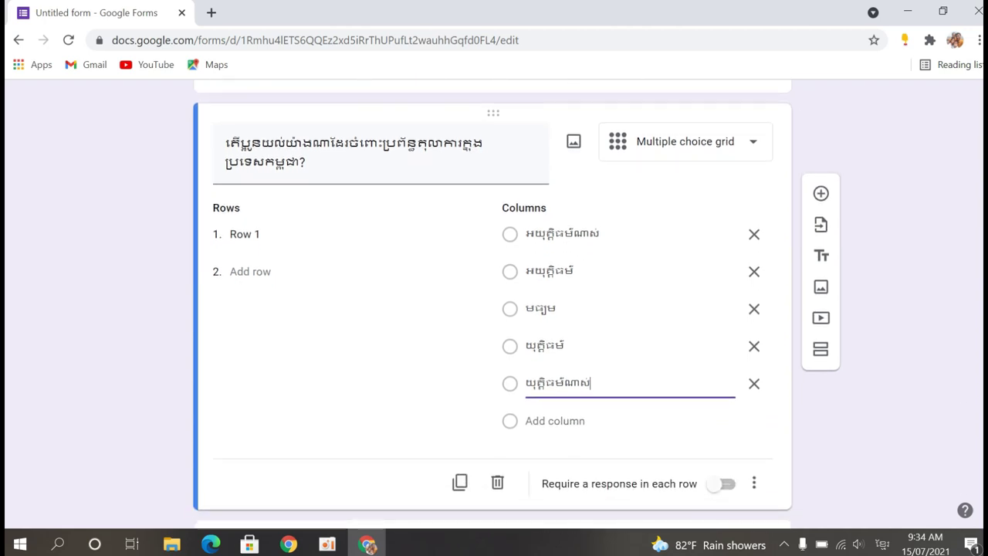
Open the form's preview, examine the multiple choice grid about the court system, and return to the form editor tab.
scroll(494, 309, "up", 15)
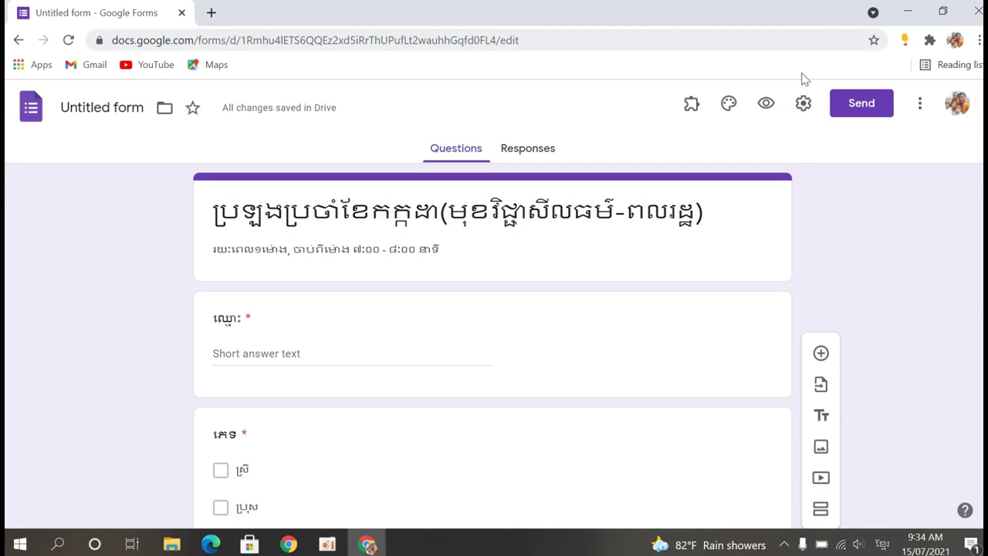
left_click(766, 103)
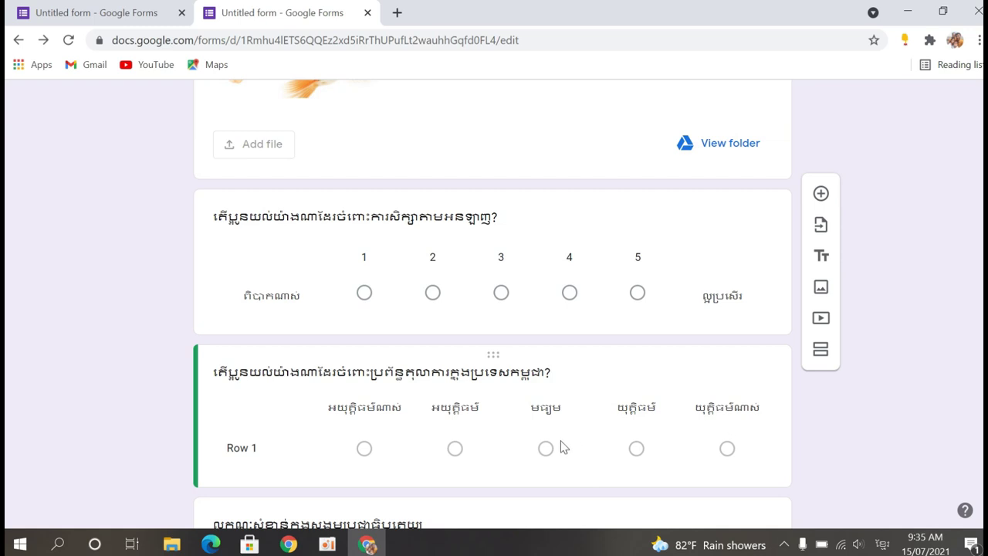
left_click(113, 17)
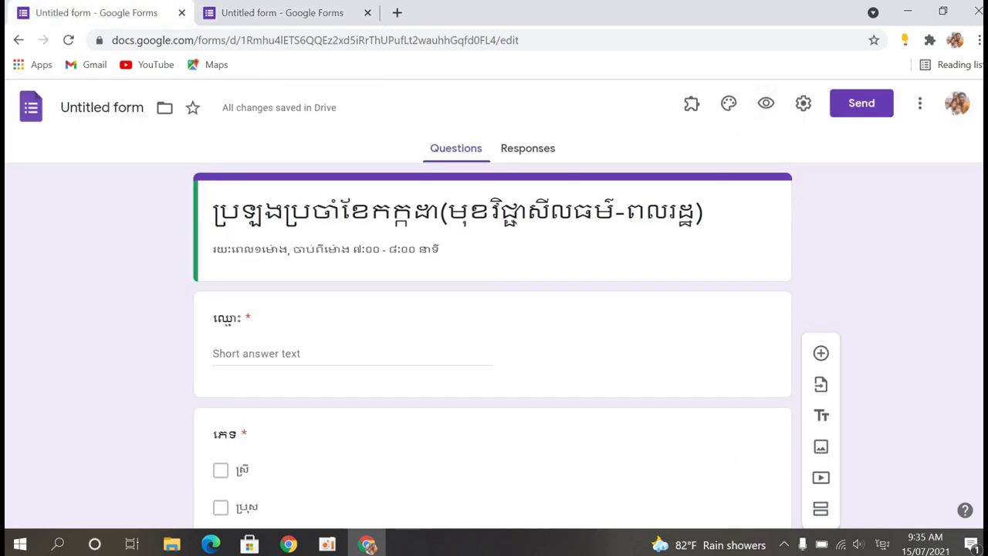
Name the first row of the court system grid "កម្រិត" and check the grid in the other form tab.
scroll(494, 309, "down", 10)
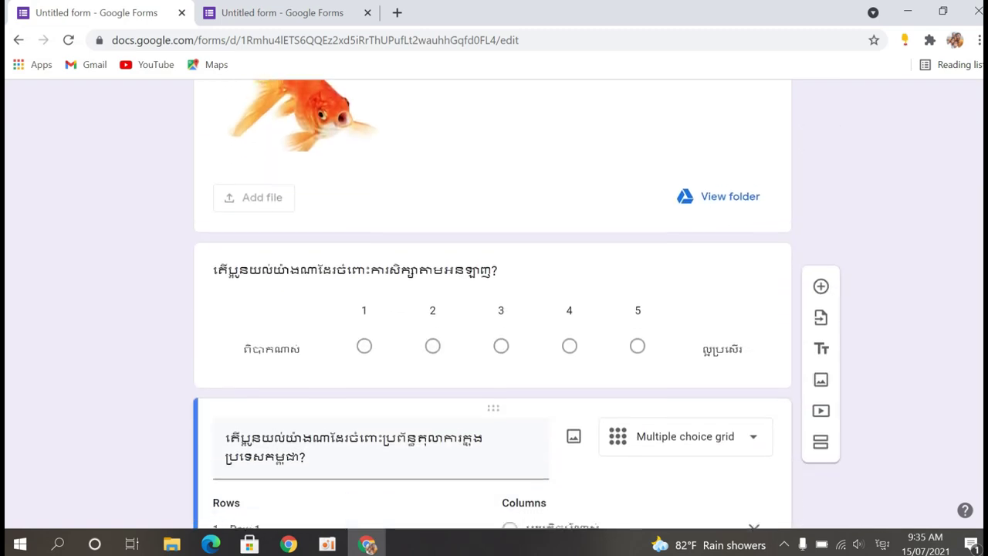
scroll(494, 309, "down", 2)
left_click(233, 401)
type("ធម")
type("្រិត")
key("Home")
key("Delete")
type("ក")
key("End")
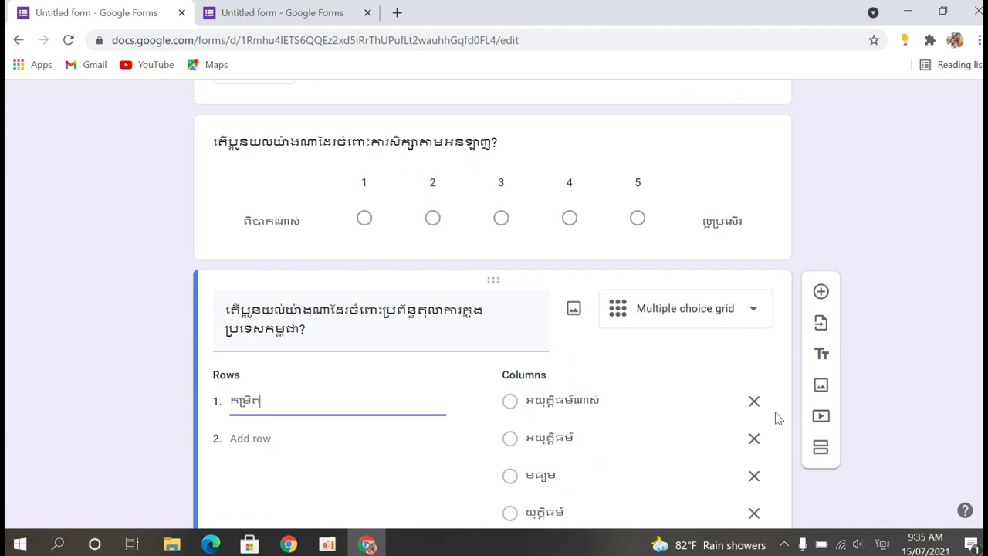
left_click(330, 25)
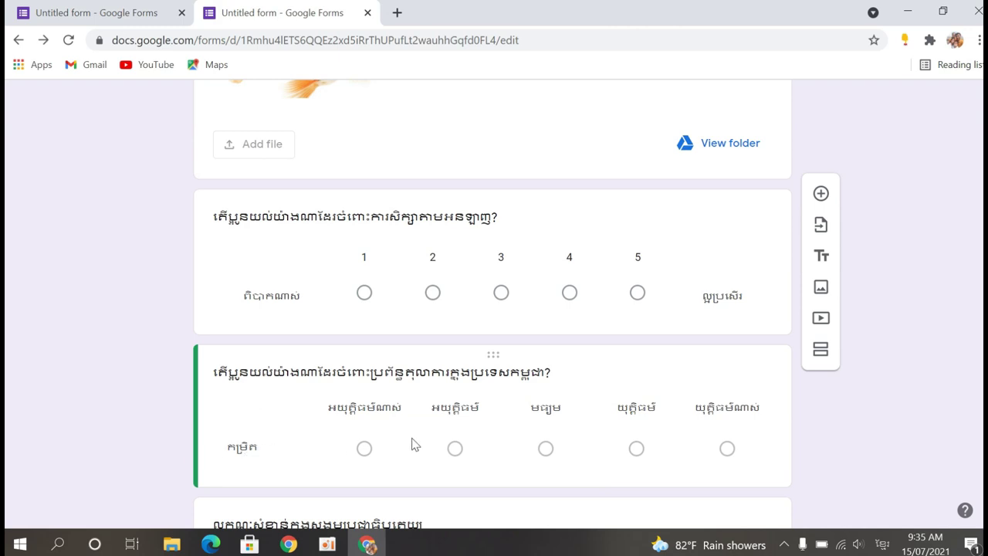
left_click(127, 14)
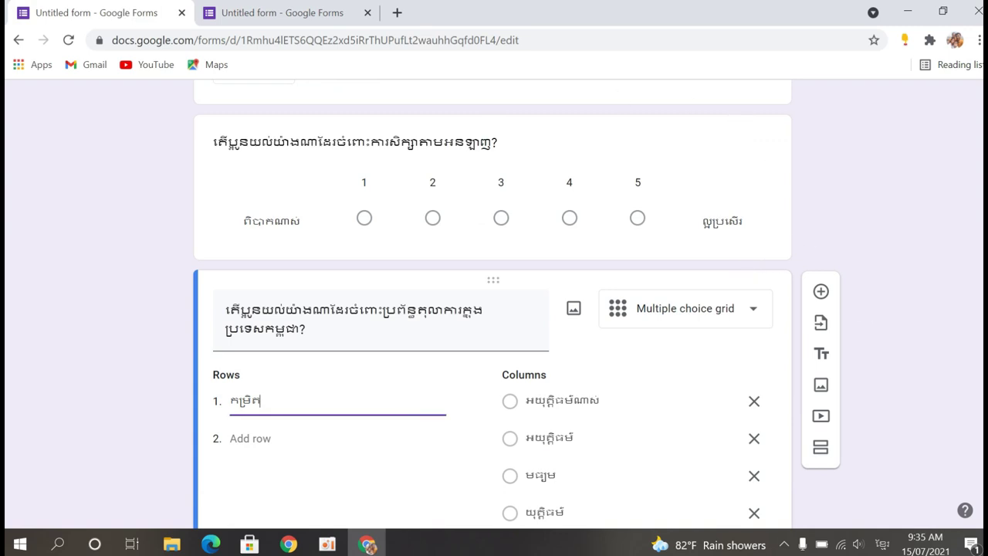
Open the checkbox grid question "លក្ខណៈសំខាន់ក្នុងសង្គមប្រជាធិបតេយ្យ" and examine its rows, columns and its layout in the other form tab.
scroll(494, 308, "down", 3)
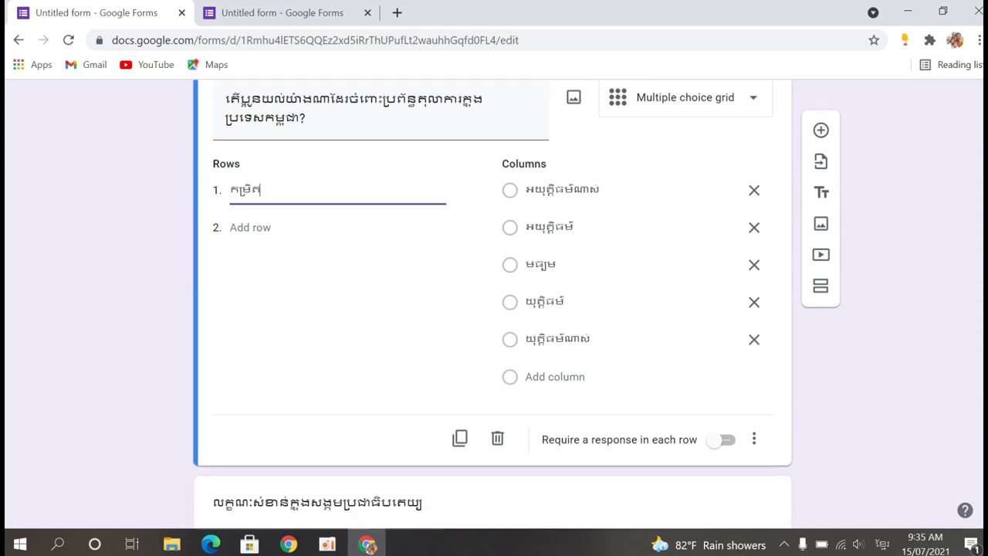
scroll(494, 309, "down", 3)
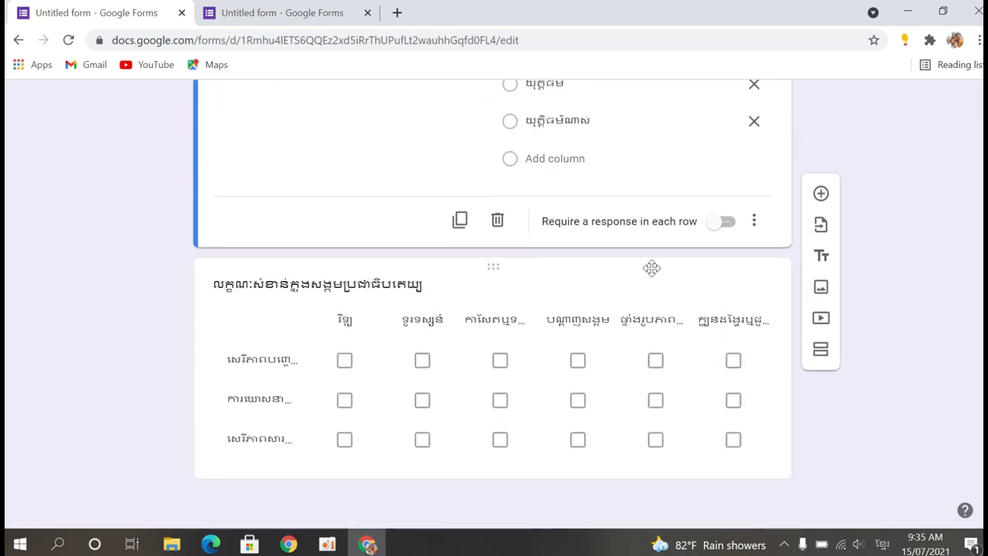
left_click(633, 292)
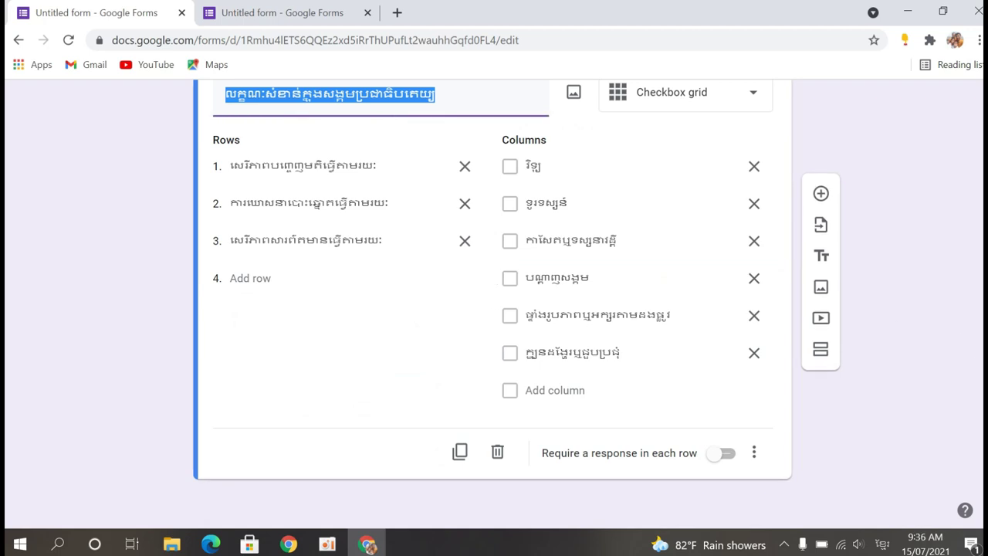
scroll(494, 308, "up", 1)
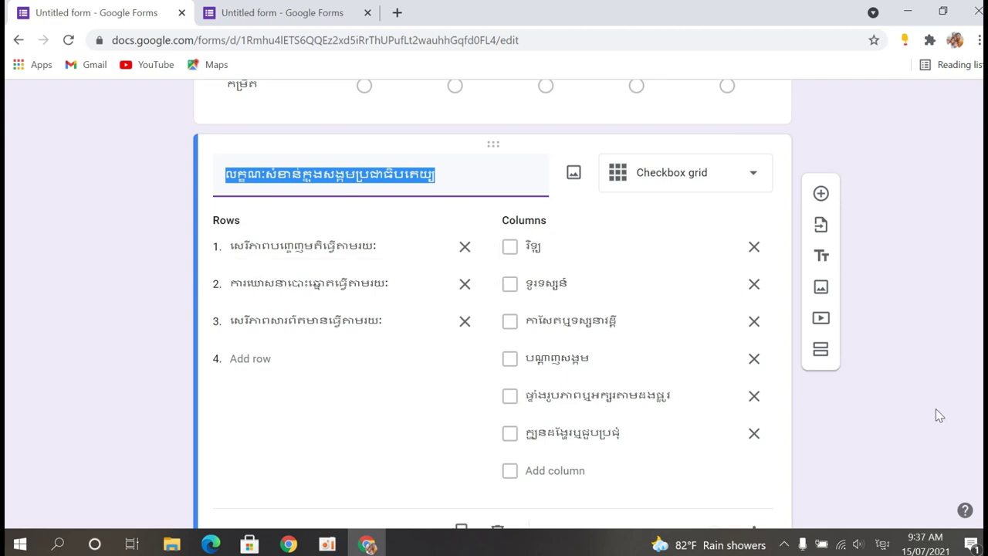
scroll(971, 315, "up", 7)
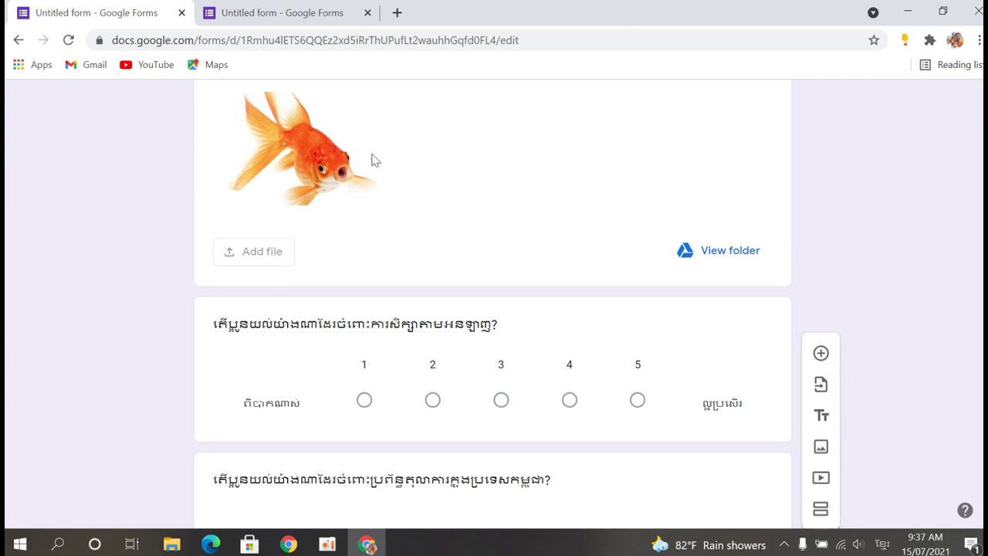
left_click(322, 22)
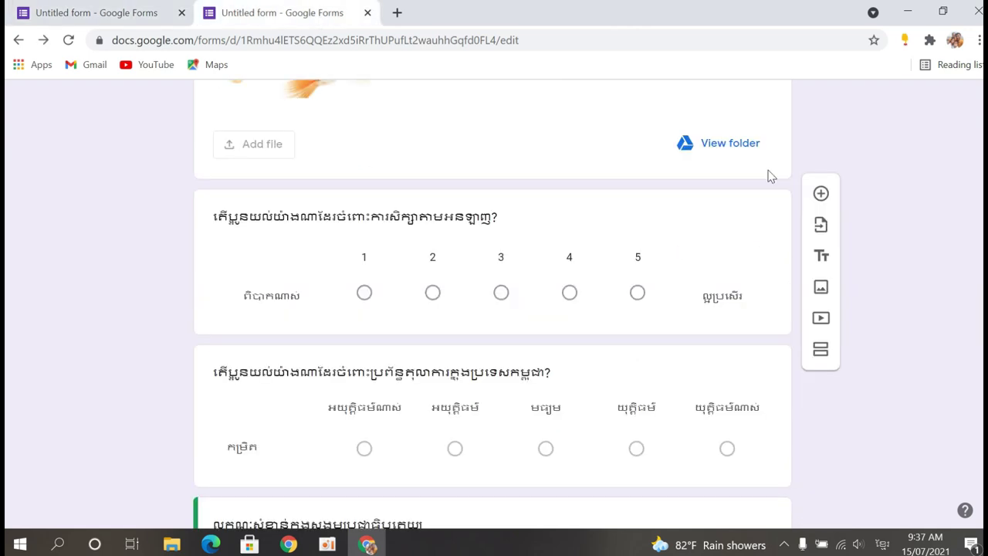
scroll(492, 304, "down", 3)
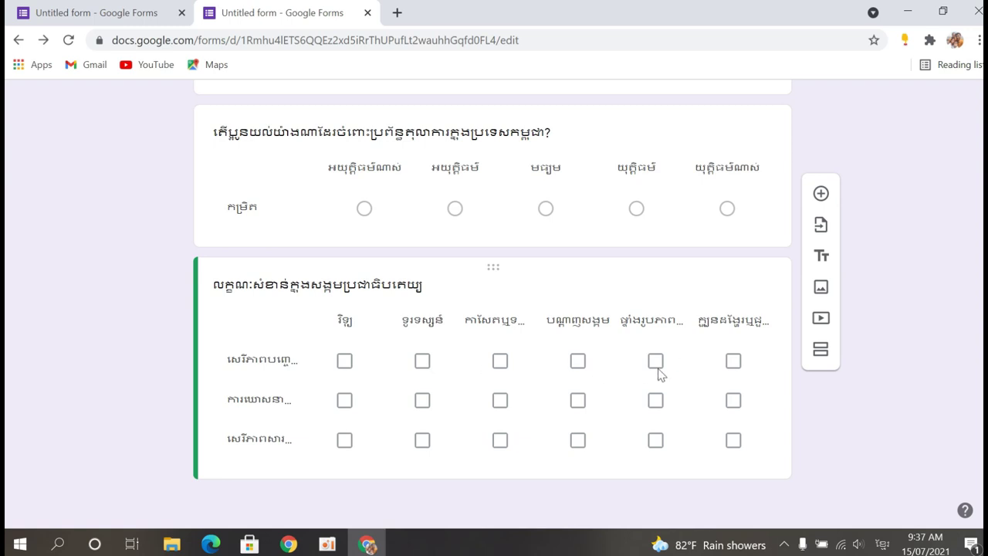
left_click(118, 19)
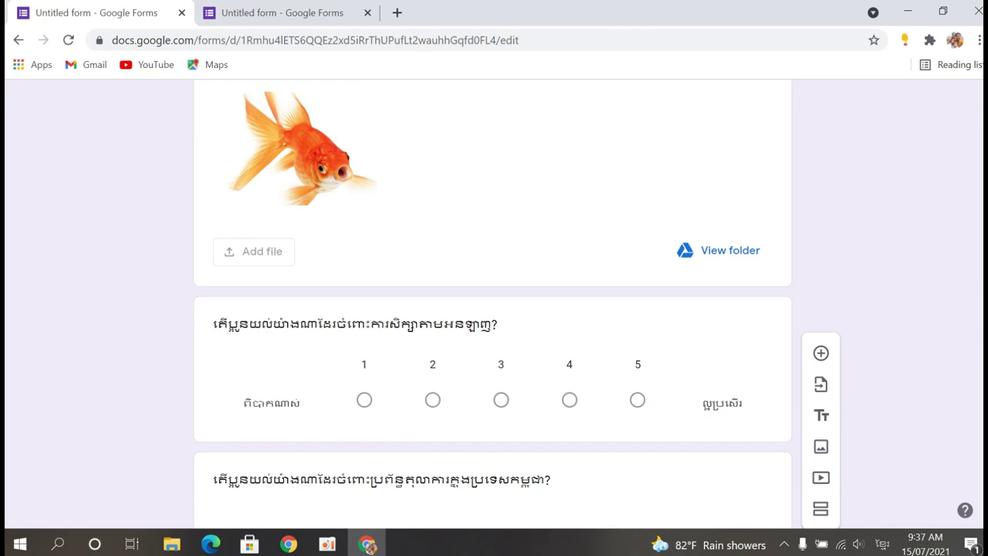
Require a response in each row of the checkbox grid question.
scroll(495, 309, "down", 1)
scroll(494, 309, "down", 1)
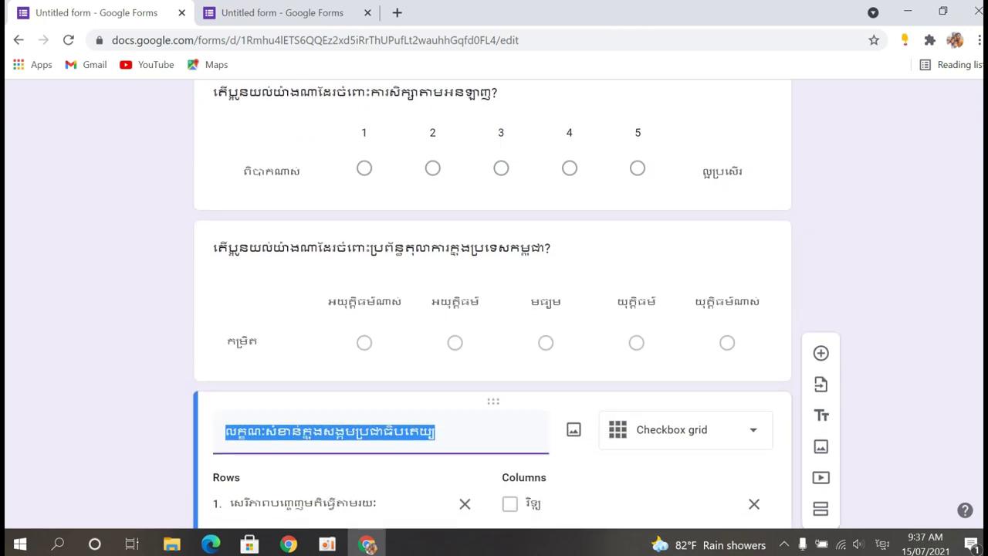
scroll(494, 309, "down", 4)
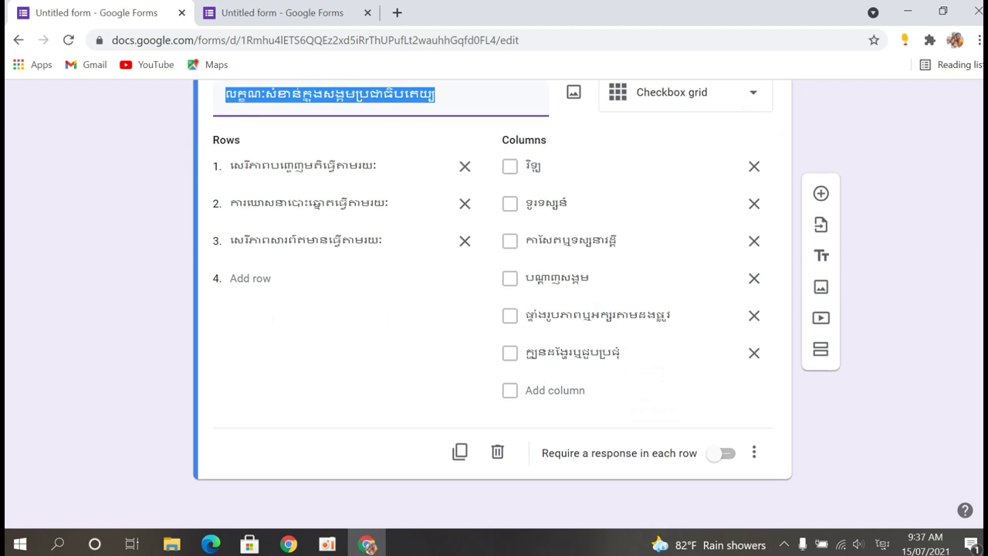
left_click(725, 453)
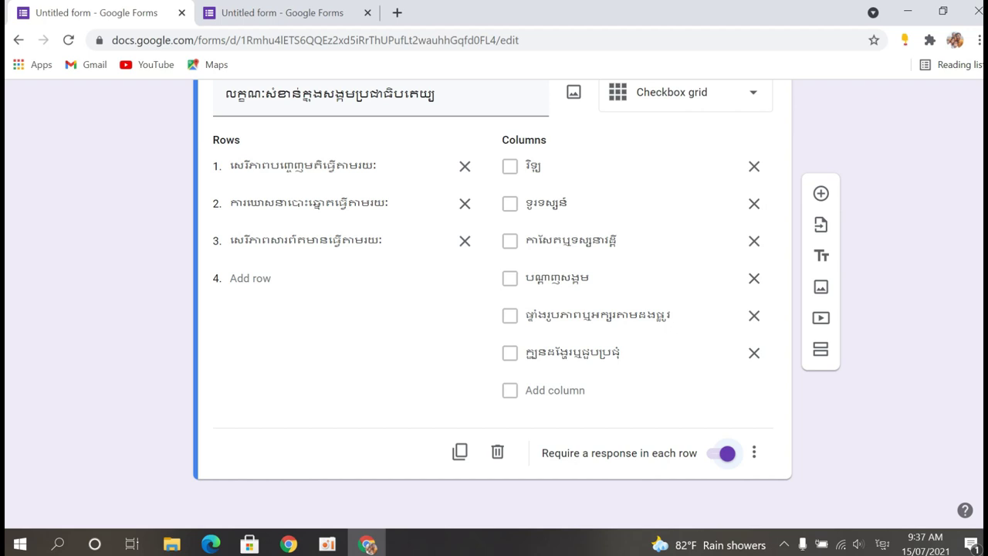
left_click(701, 94)
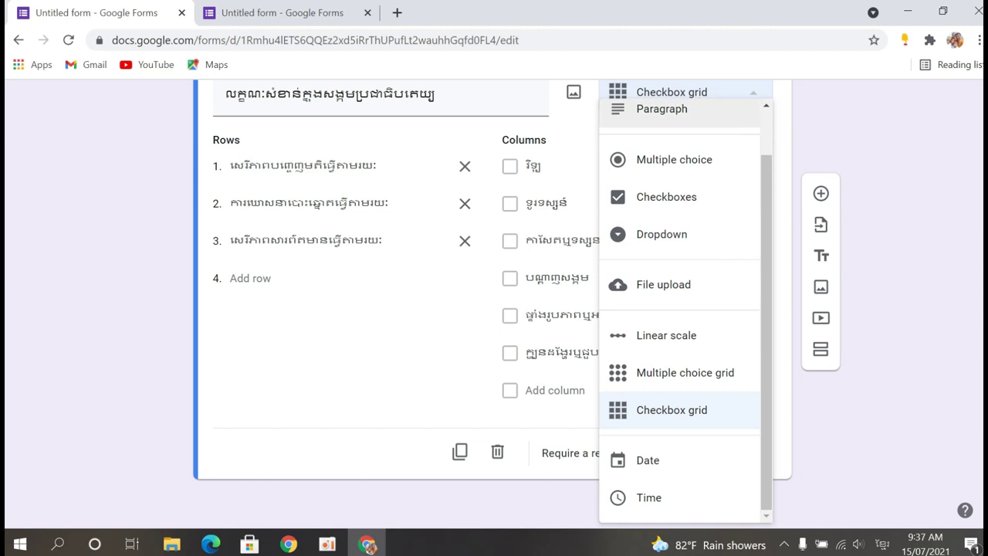
scroll(955, 223, "up", 15)
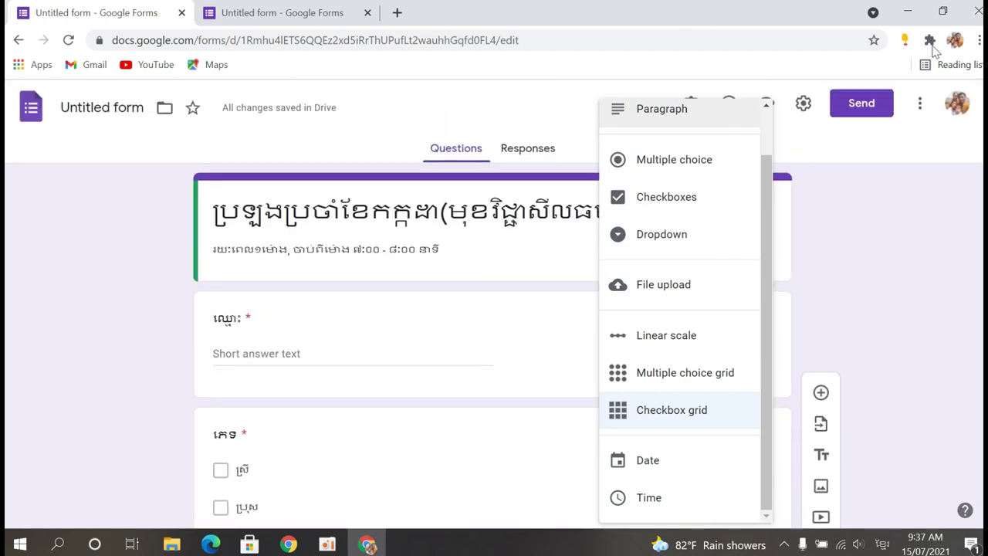
left_click(833, 190)
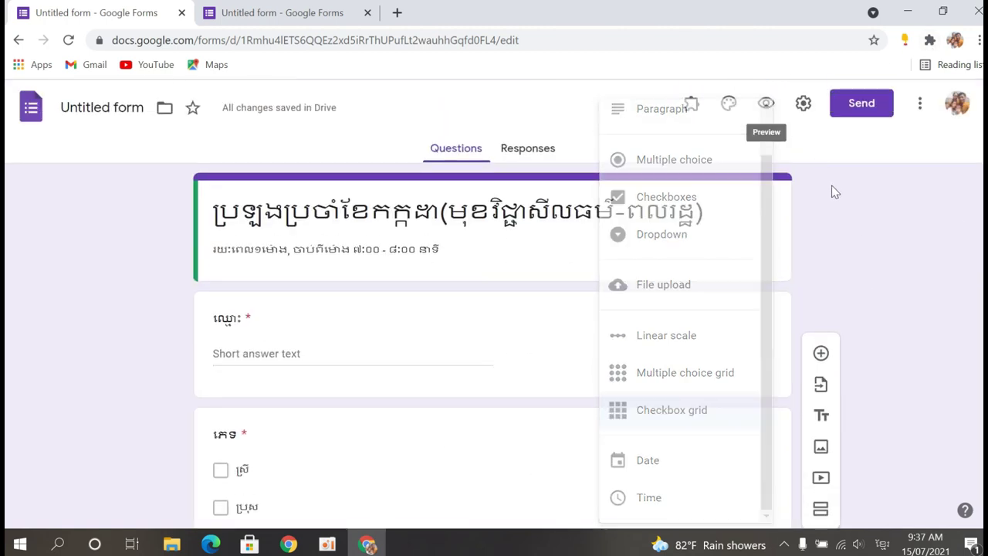
Set the confirmation message in the form's presentation settings to "សូមអរគុណ ប្អូនបំពេញបានជោគជ័យហើយ។".
left_click(801, 108)
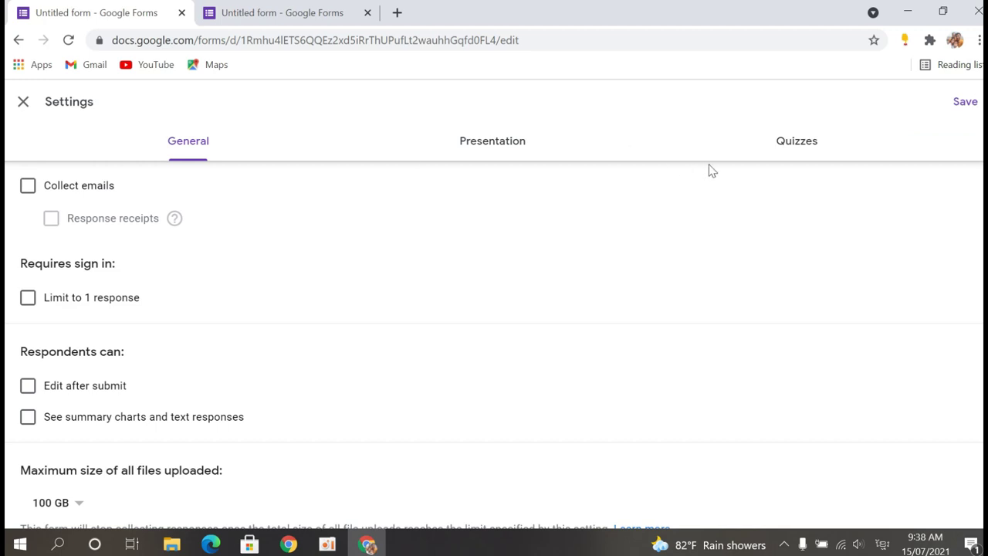
left_click(486, 135)
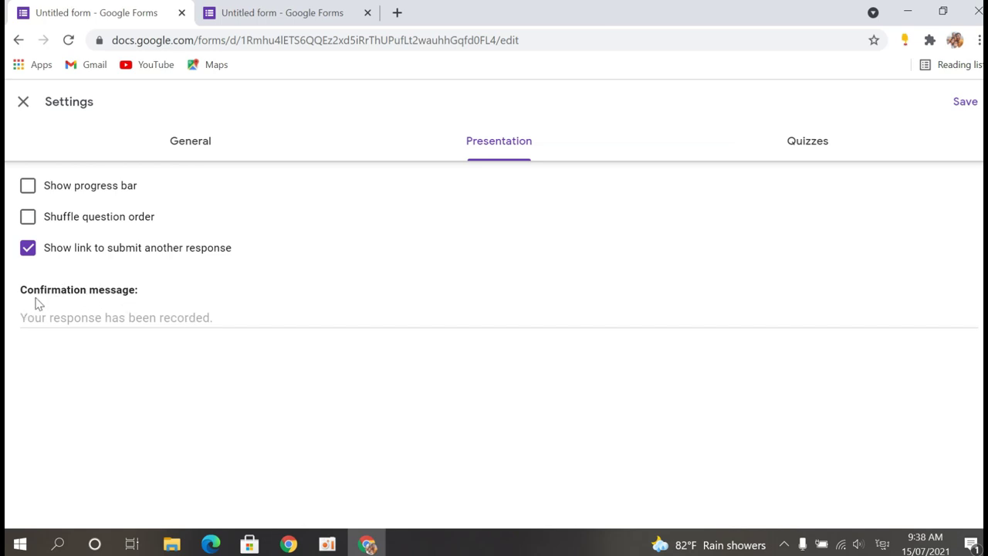
left_click(135, 312)
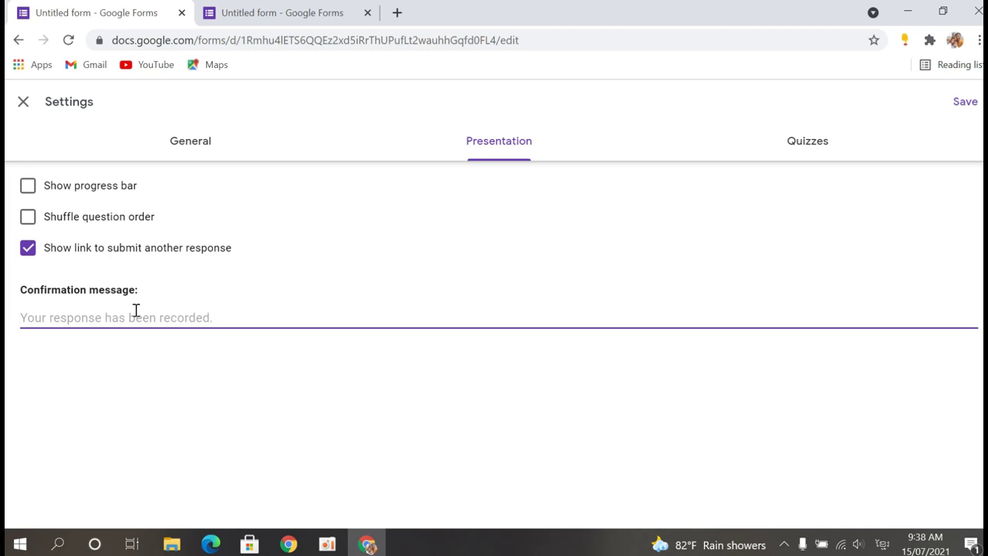
type("សូមអរគុណ ប្អូនបំពេញបានជោគជ័យហើយ។")
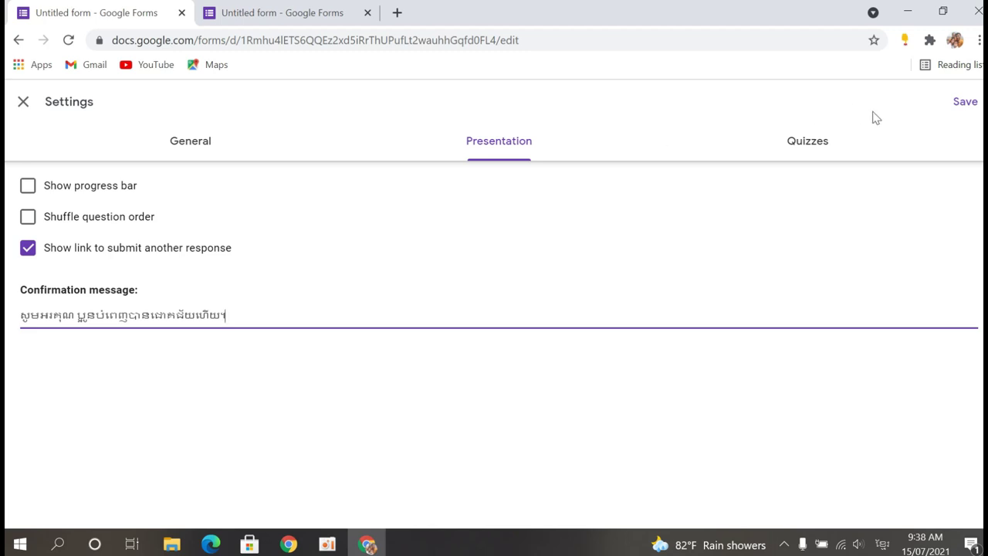
Make the form a quiz that hides missed questions, correct answers and point values from respondents, and save the settings.
left_click(817, 149)
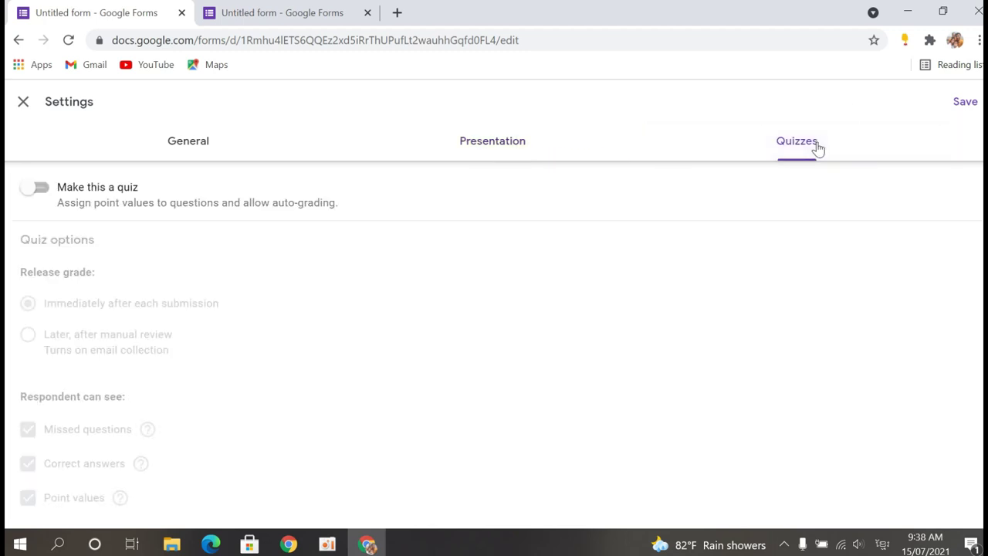
left_click(40, 192)
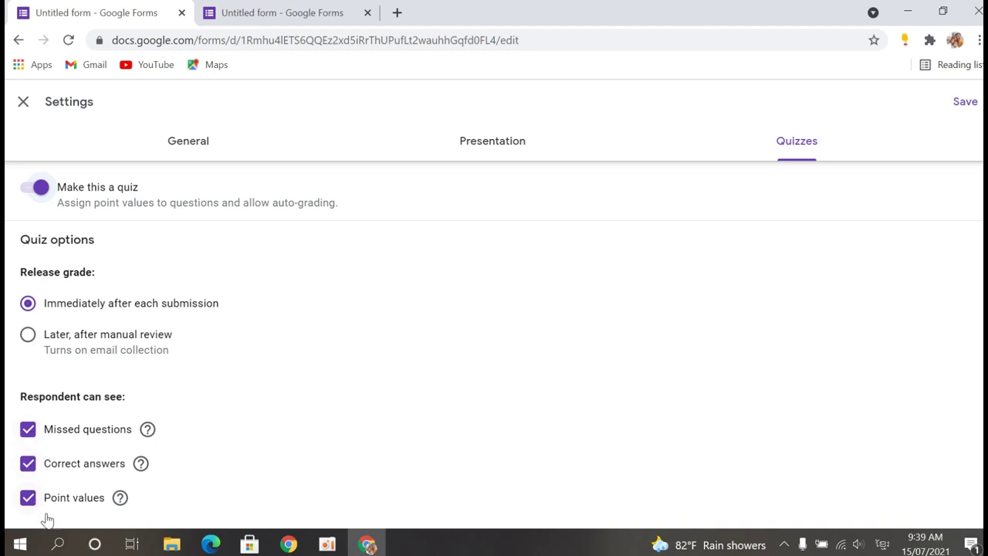
left_click(28, 435)
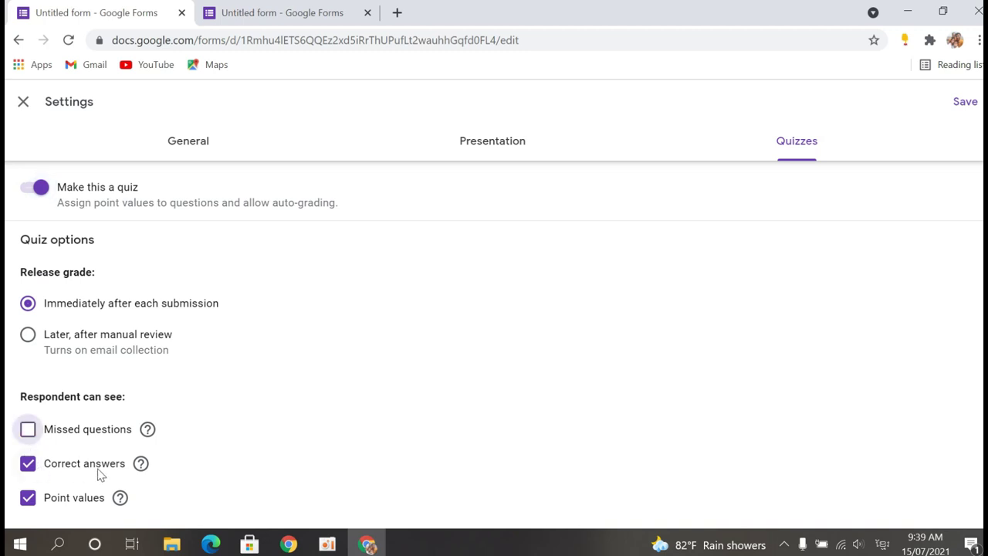
left_click(27, 468)
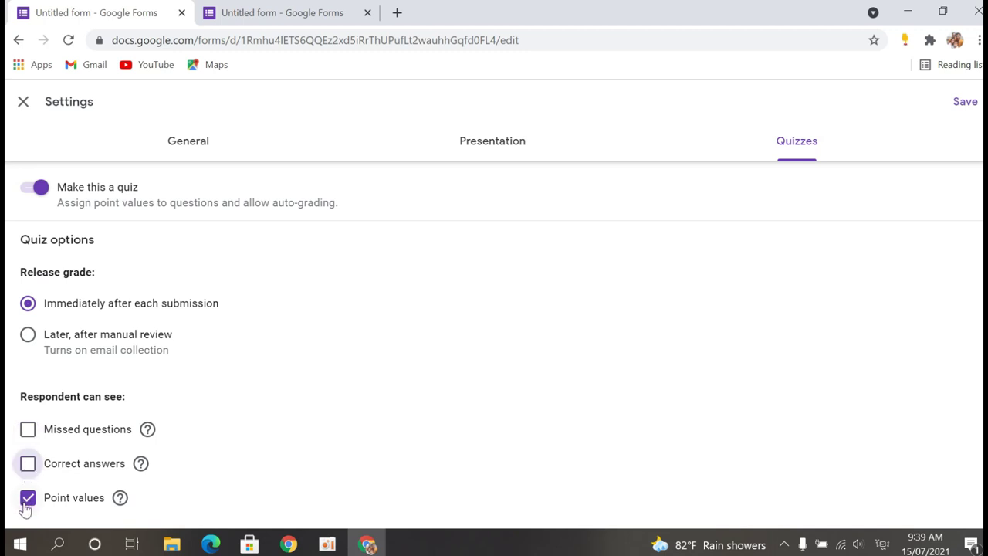
left_click(26, 501)
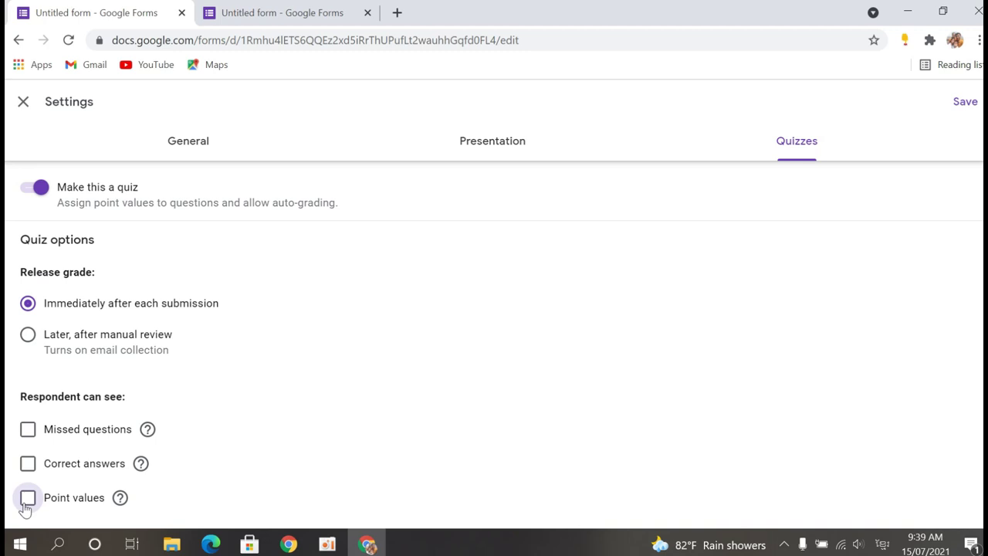
left_click(963, 102)
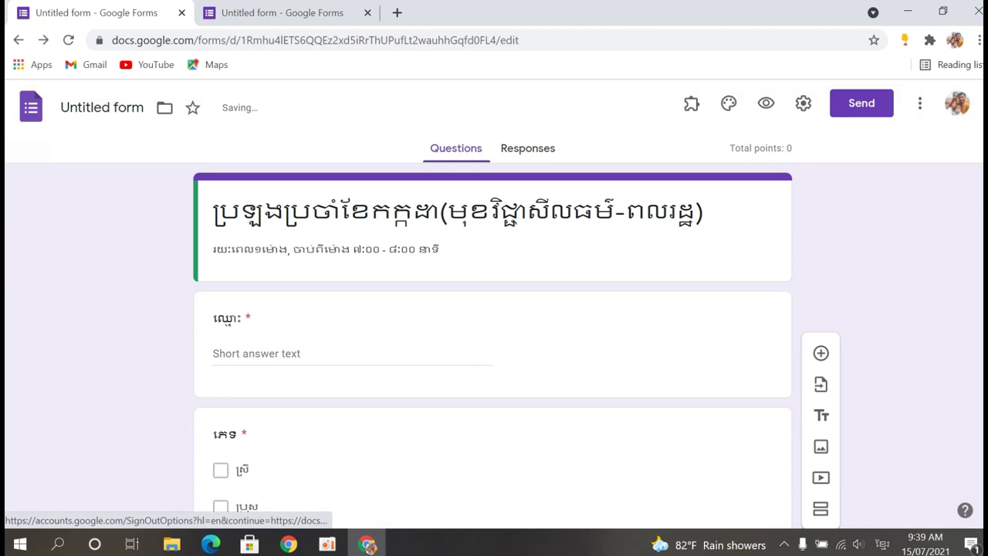
Make the file upload question with the goldfish image required.
scroll(494, 308, "down", 2)
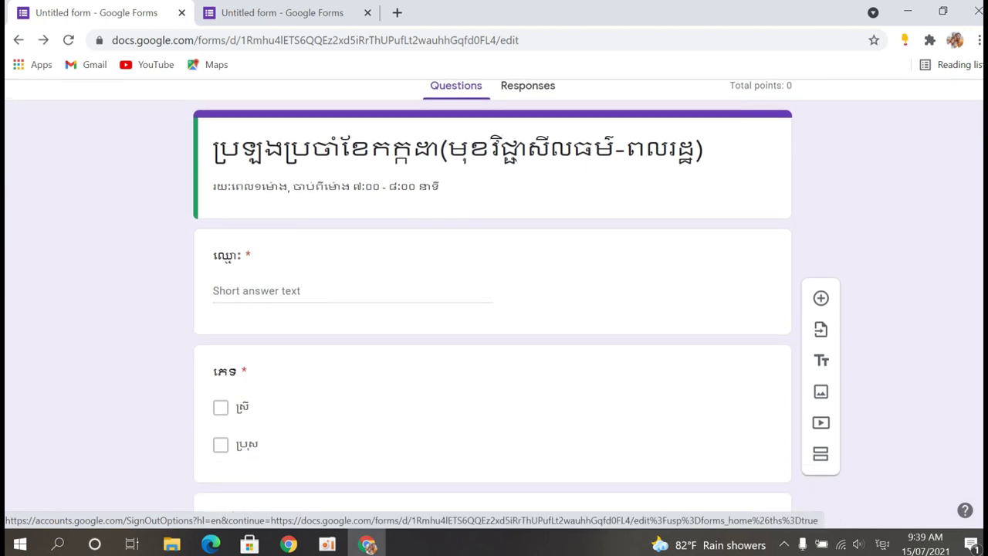
scroll(494, 303, "down", 3)
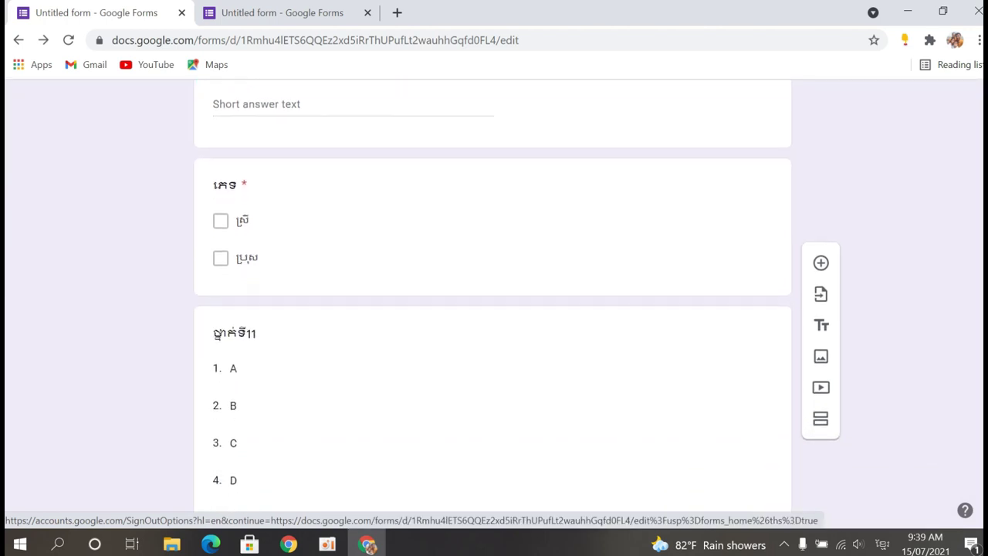
scroll(494, 309, "down", 1)
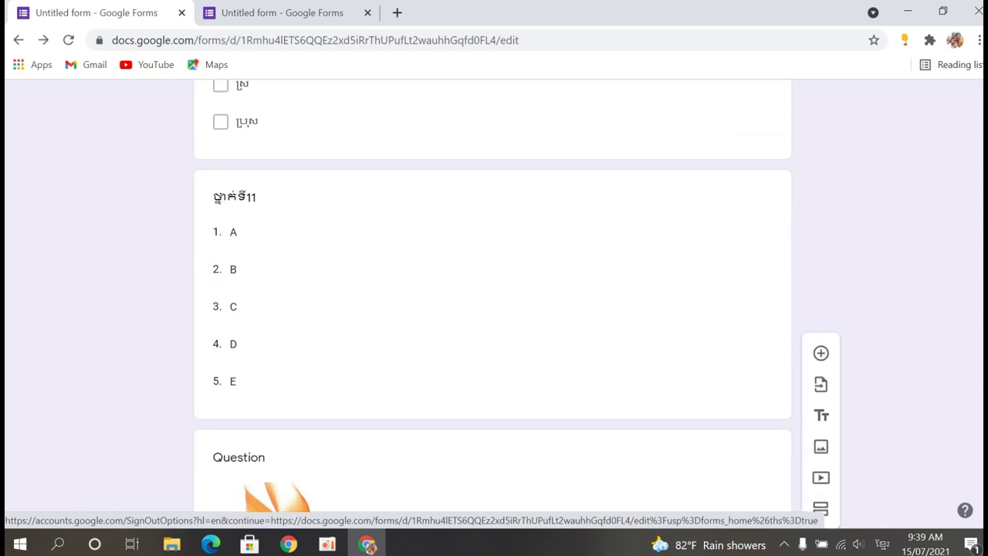
left_click(390, 333)
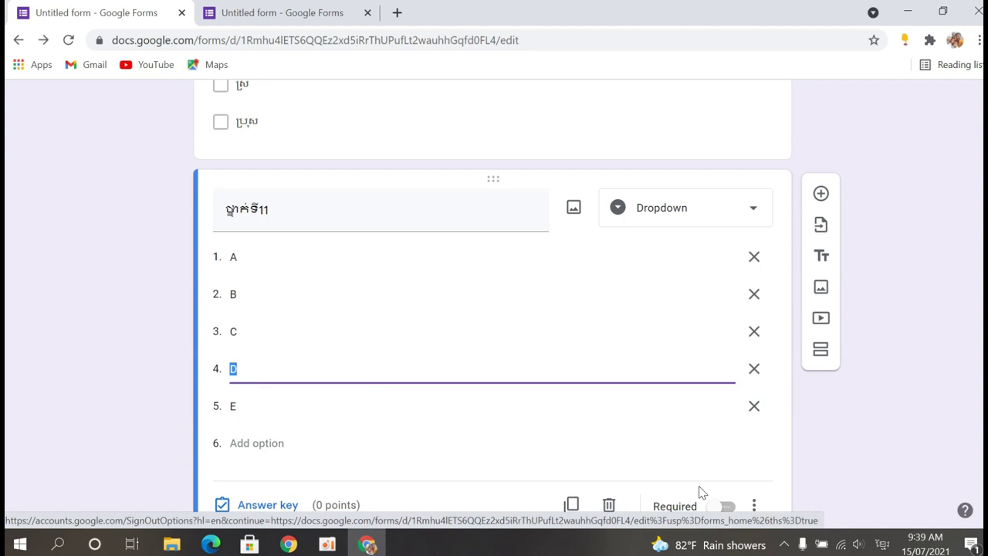
scroll(492, 309, "down", 4)
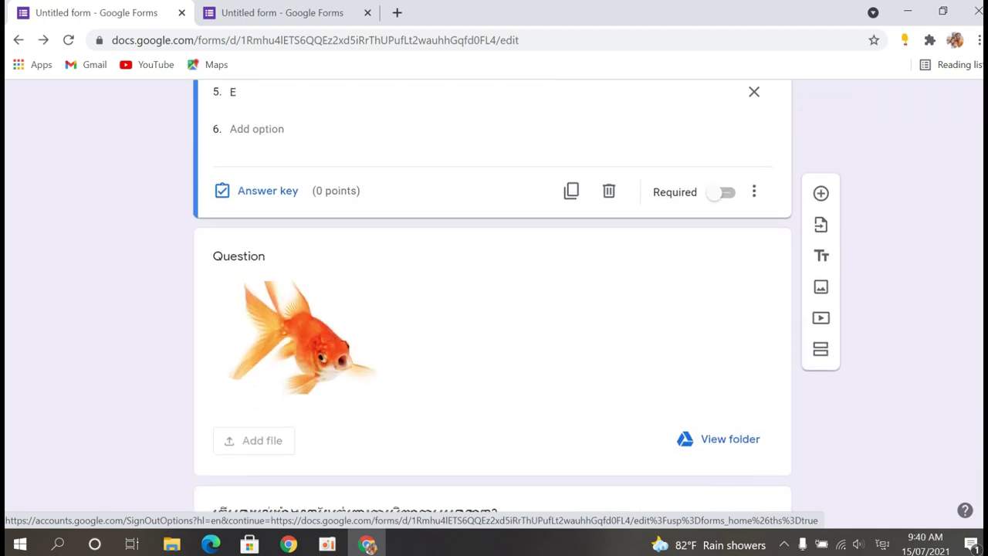
scroll(456, 346, "down", 1)
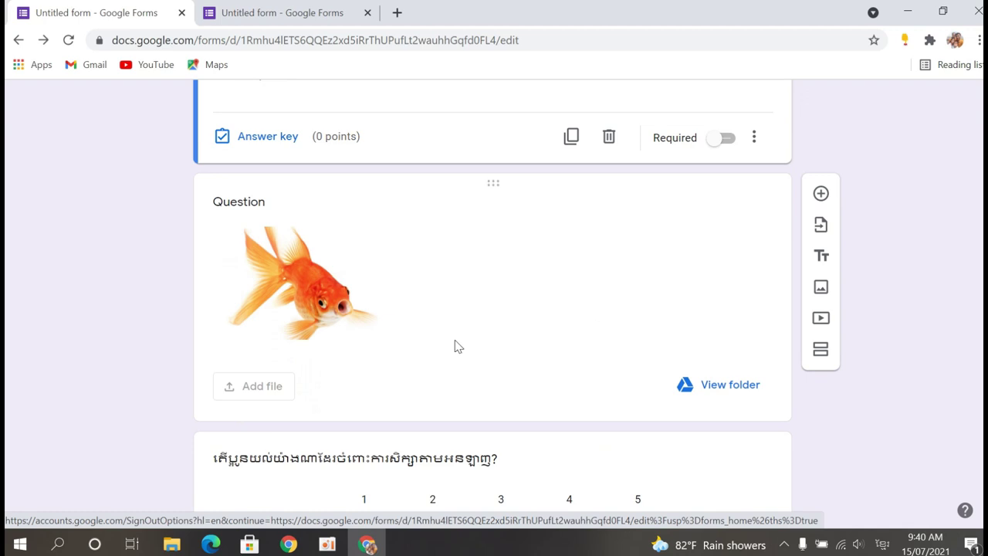
left_click(456, 346)
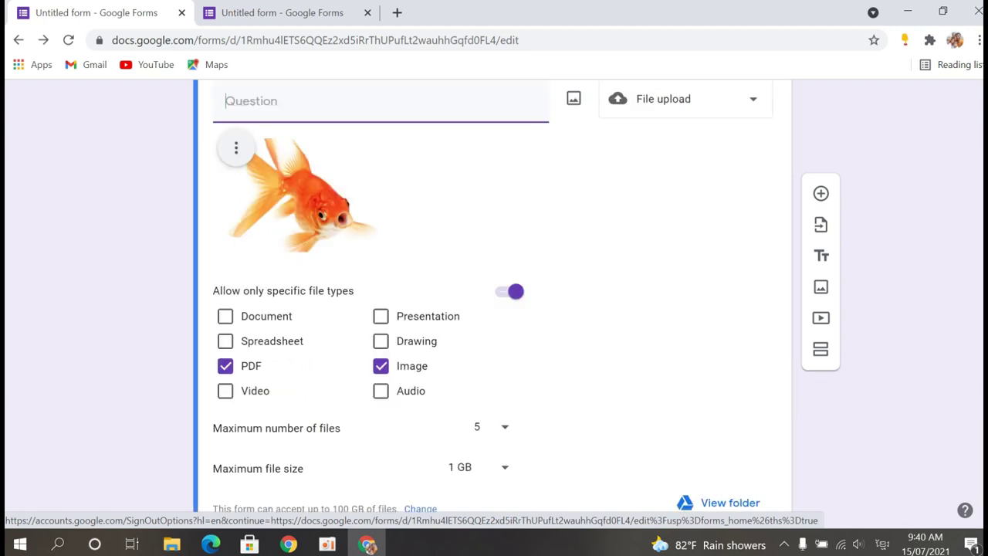
scroll(741, 402, "down", 2)
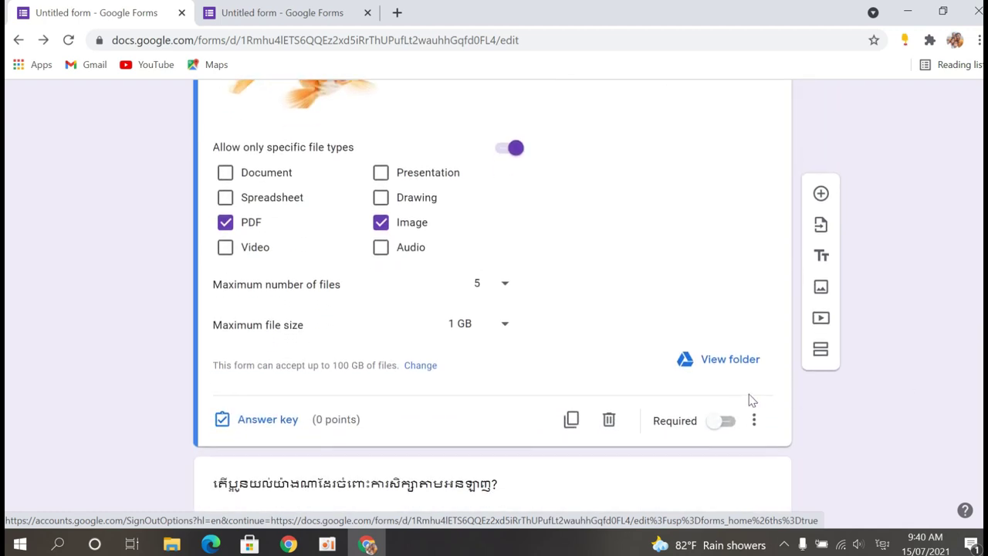
left_click(727, 421)
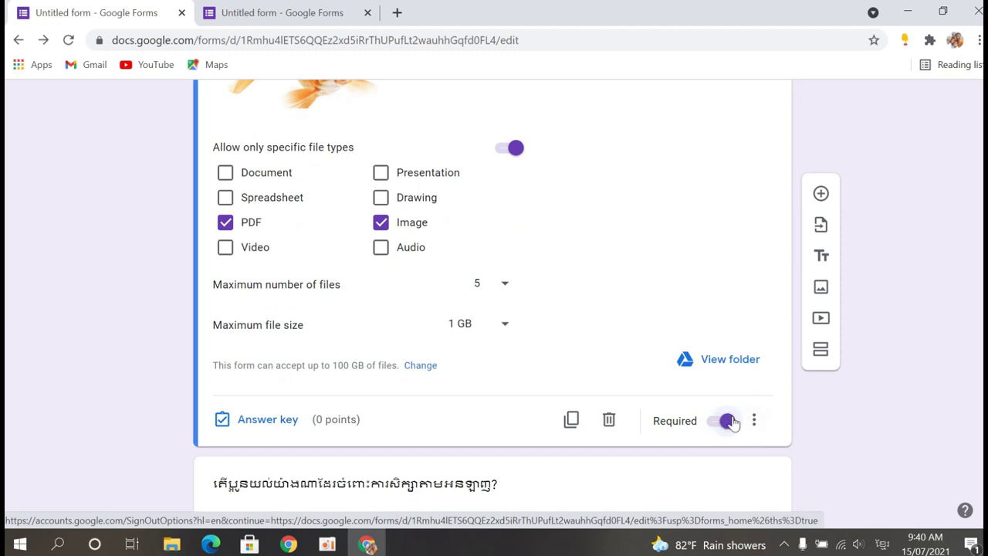
Assign 5 points to the goldfish file upload question in its answer key.
left_click(284, 421)
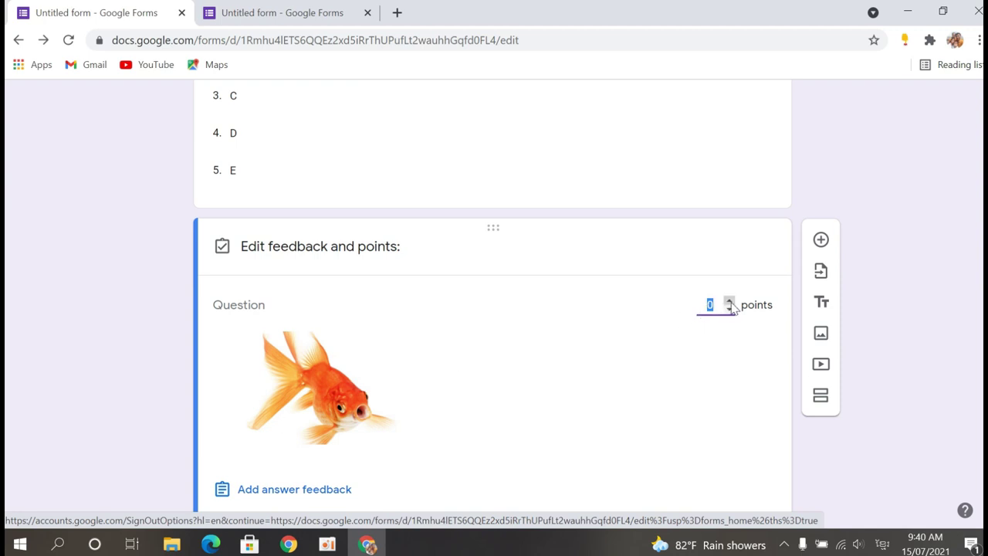
type("5")
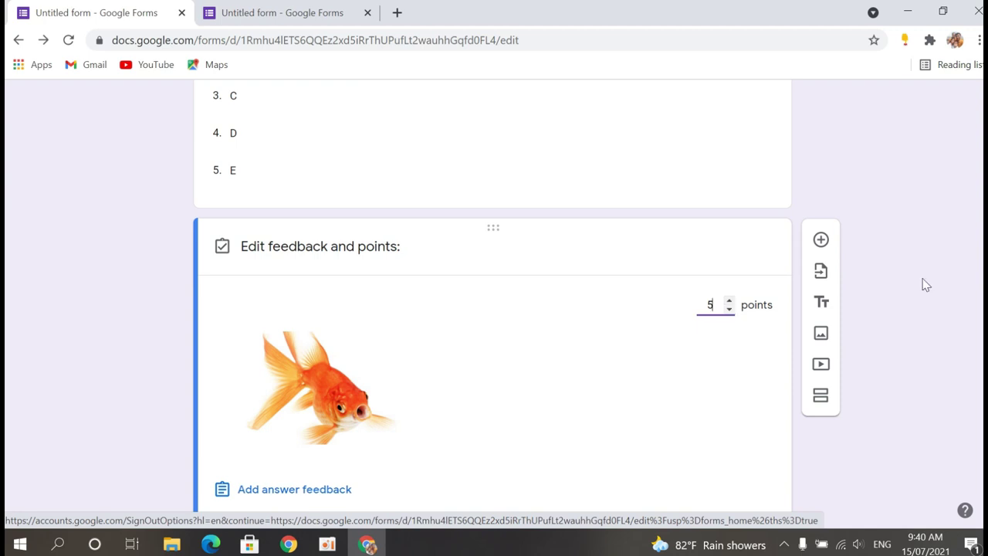
scroll(714, 352, "down", 2)
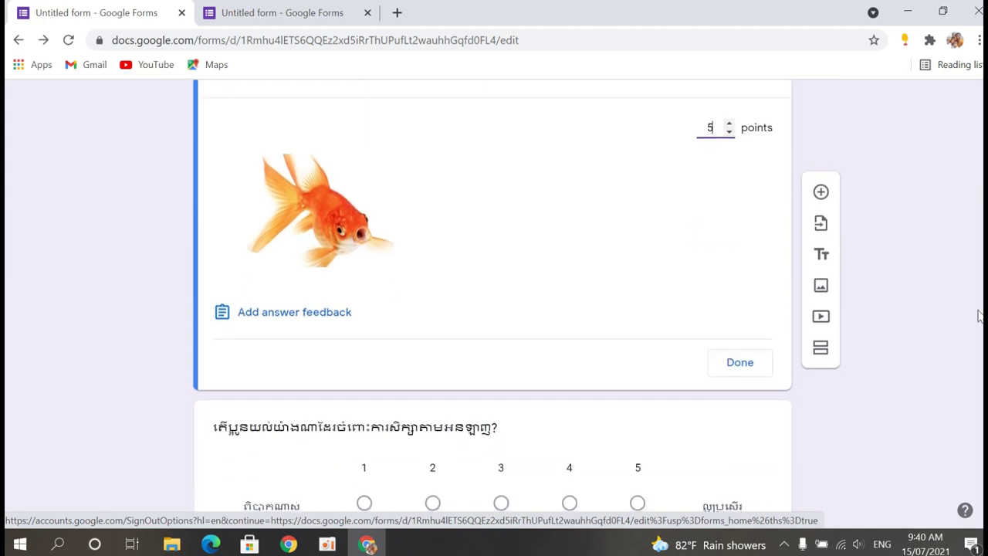
left_click(727, 360)
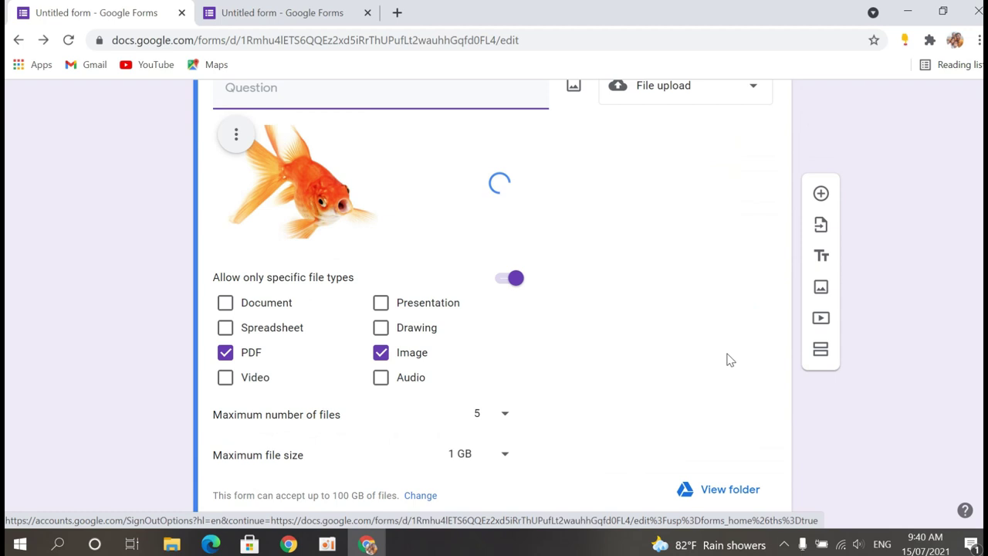
Assign 5 points to the linear scale question about online learning and make it required.
scroll(410, 314, "down", 5)
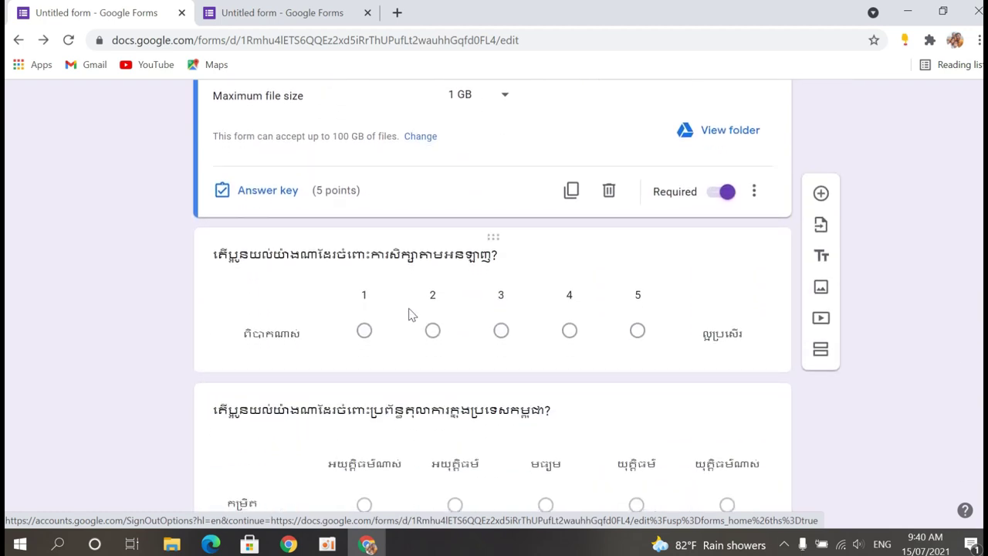
left_click(330, 323)
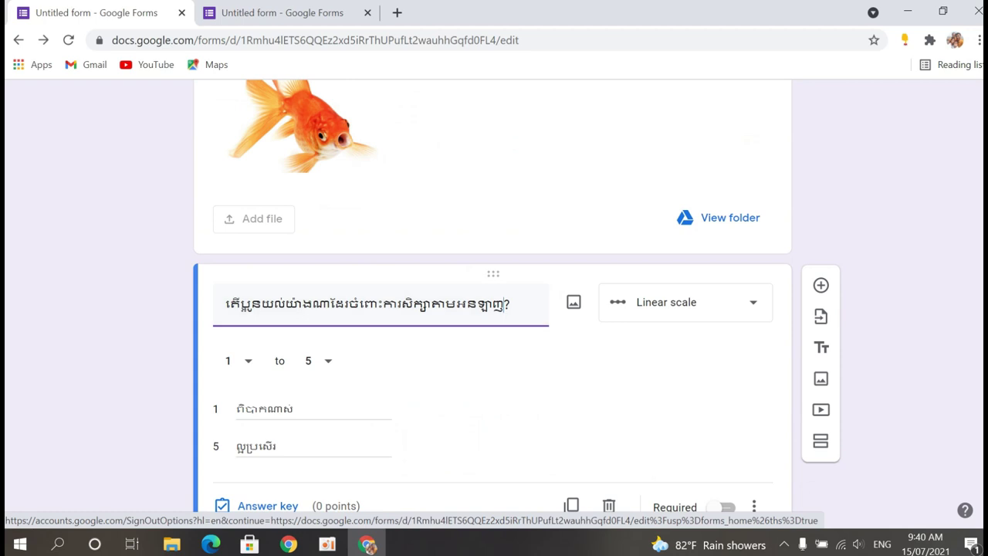
scroll(297, 349, "down", 2)
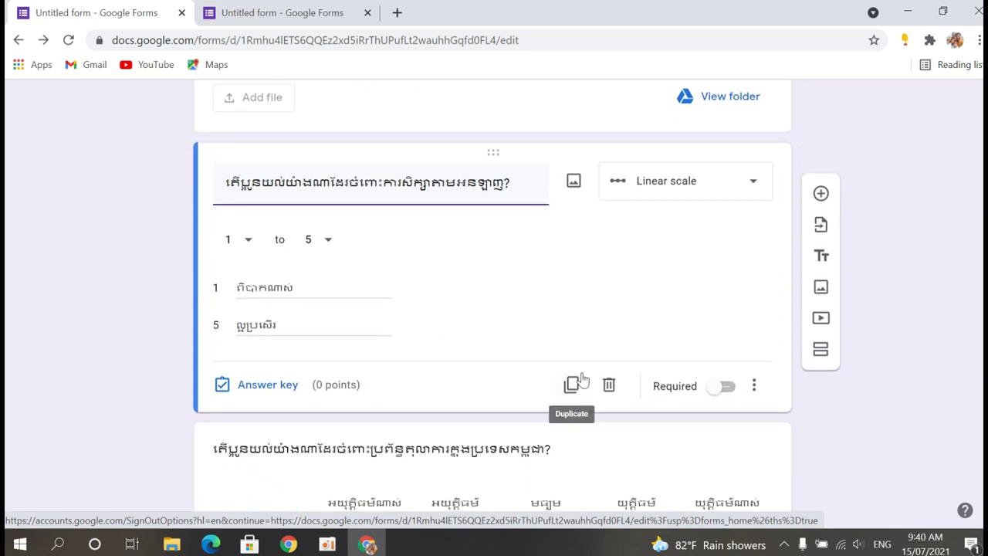
left_click(265, 384)
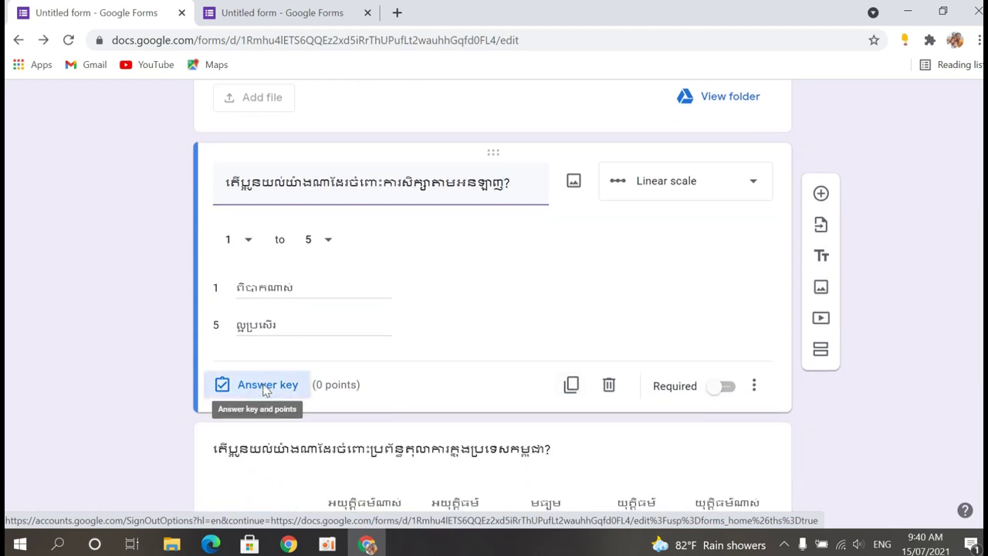
type("5")
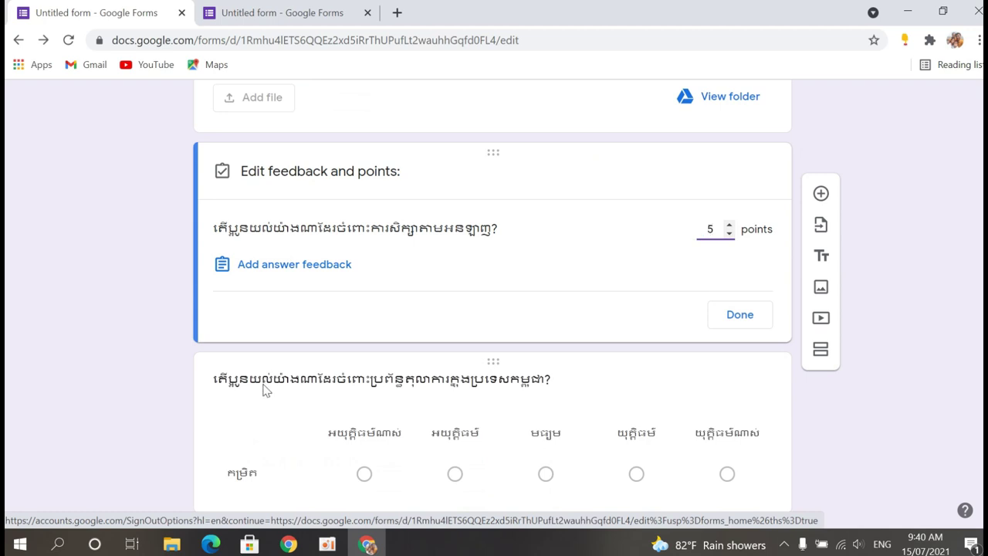
left_click(737, 323)
left_click(723, 386)
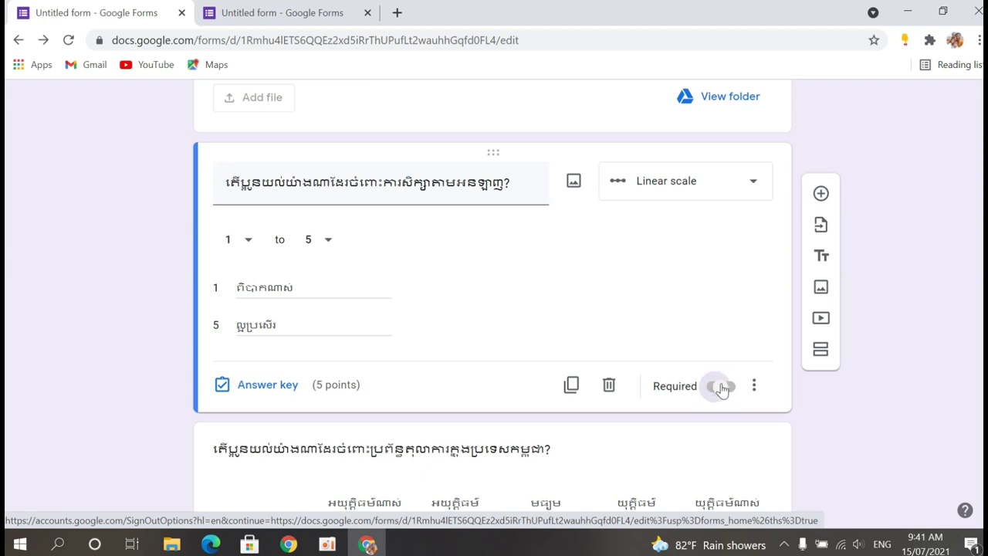
Assign 5 points to the row of the multiple choice grid question about Cambodia's court system and require a response in each row.
scroll(474, 355, "down", 2)
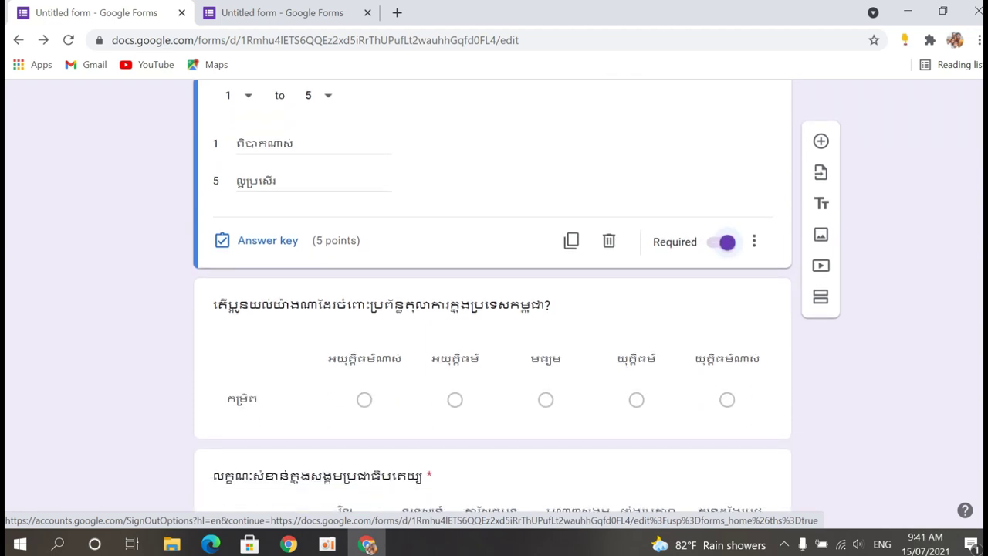
left_click(475, 355)
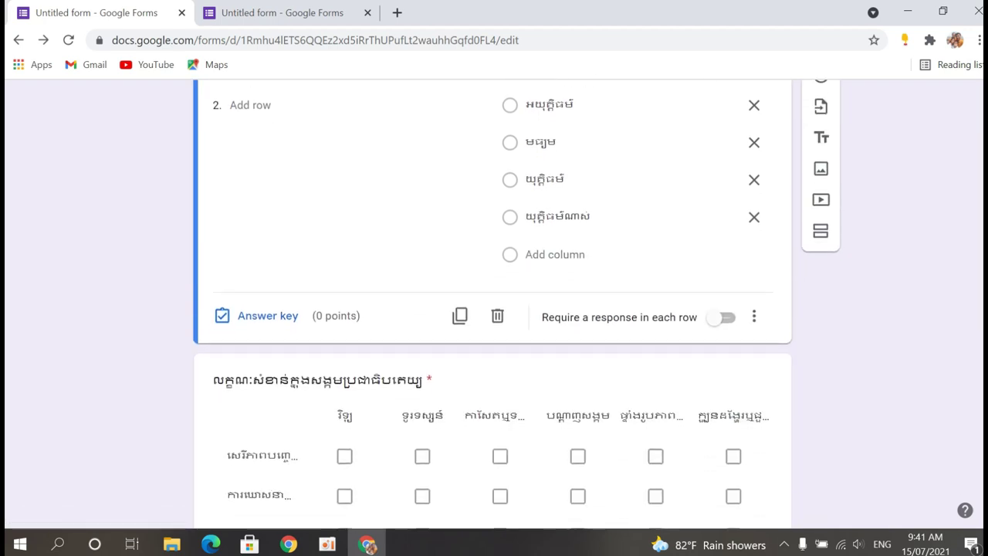
left_click(267, 316)
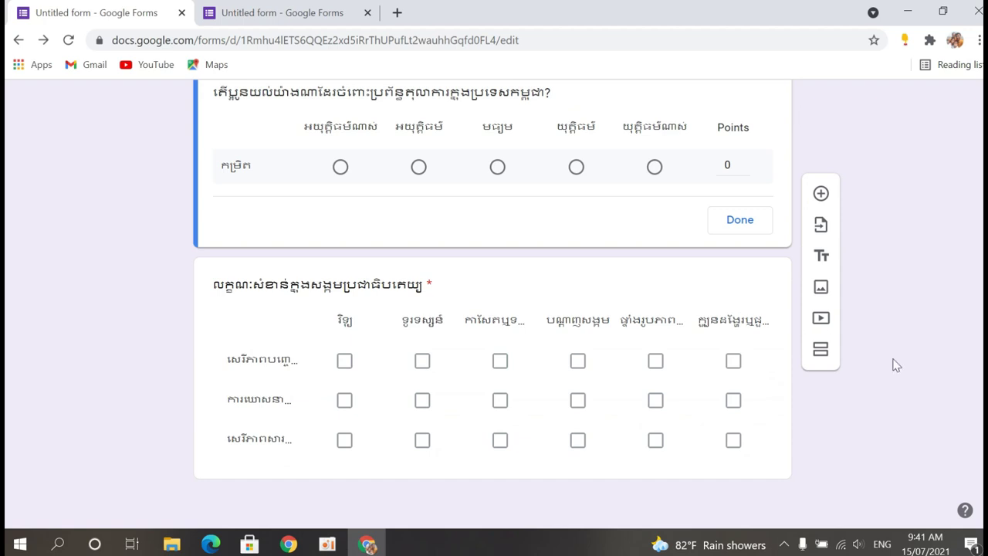
scroll(874, 366, "up", 1)
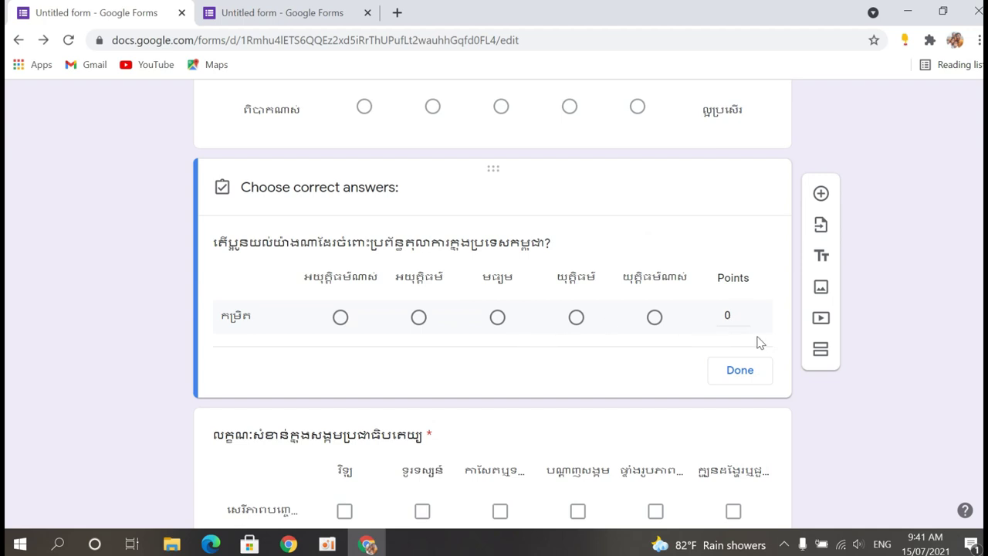
left_click(730, 315)
type("1")
left_click(740, 374)
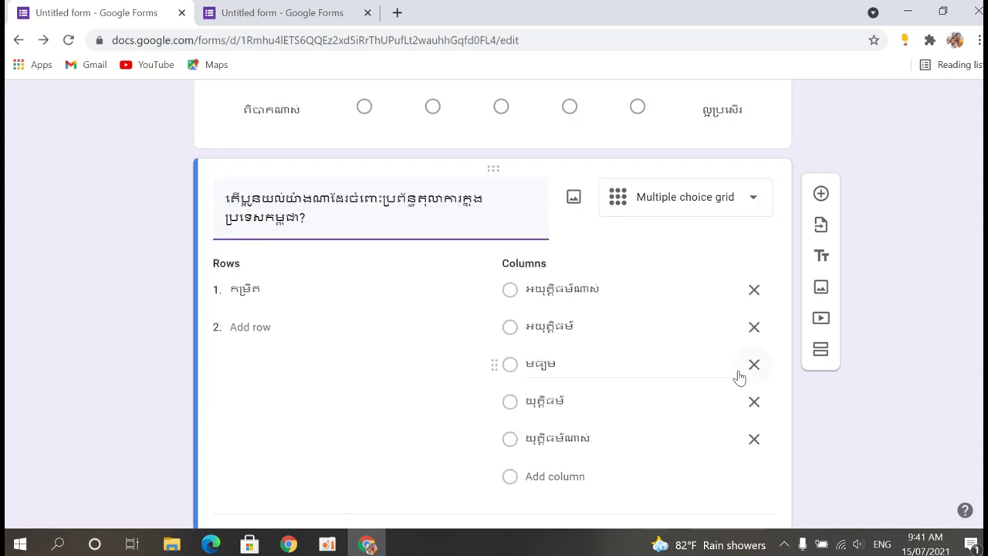
scroll(779, 390, "down", 2)
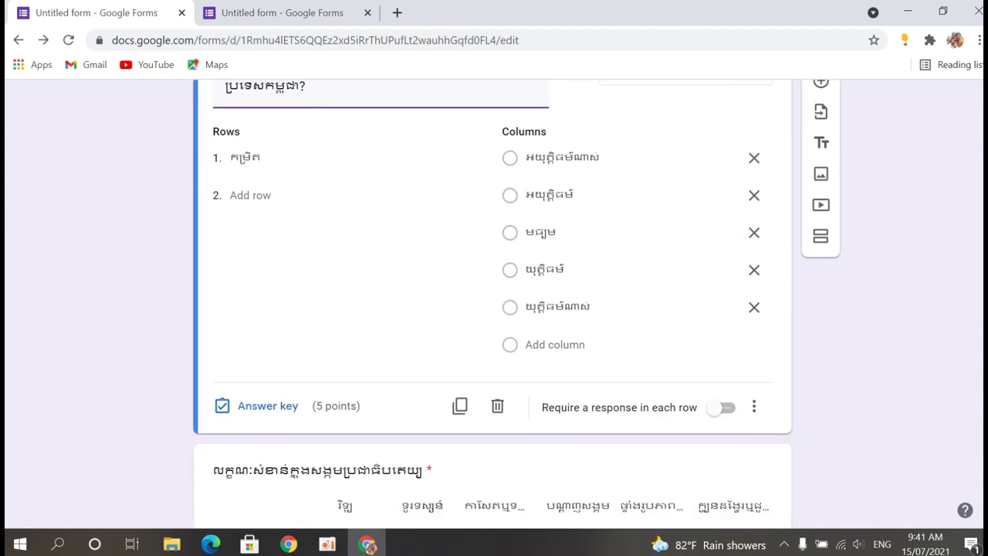
left_click(720, 401)
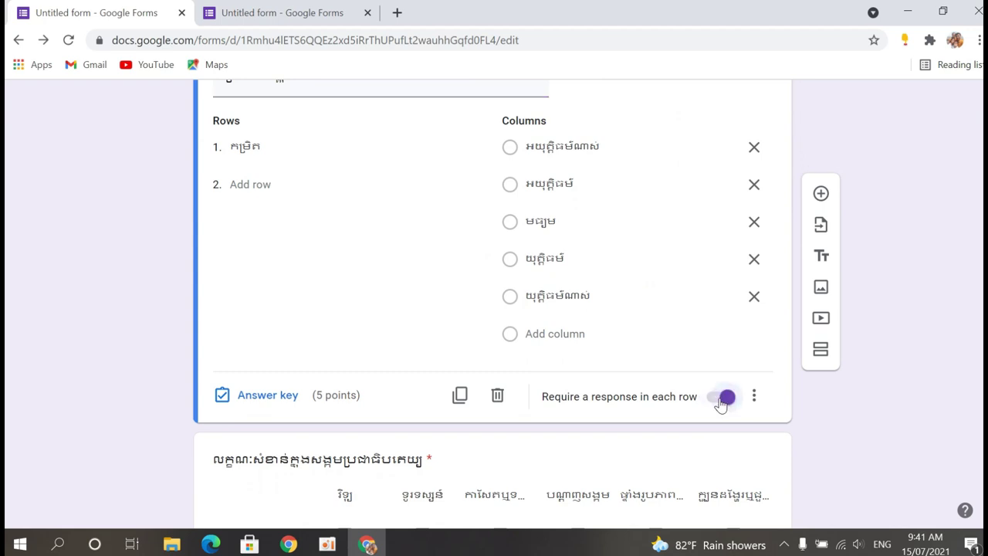
In the answer key of the checkbox grid question, assign 3 points to the first row, 2 to the second and 5 to the third.
scroll(758, 384, "down", 2)
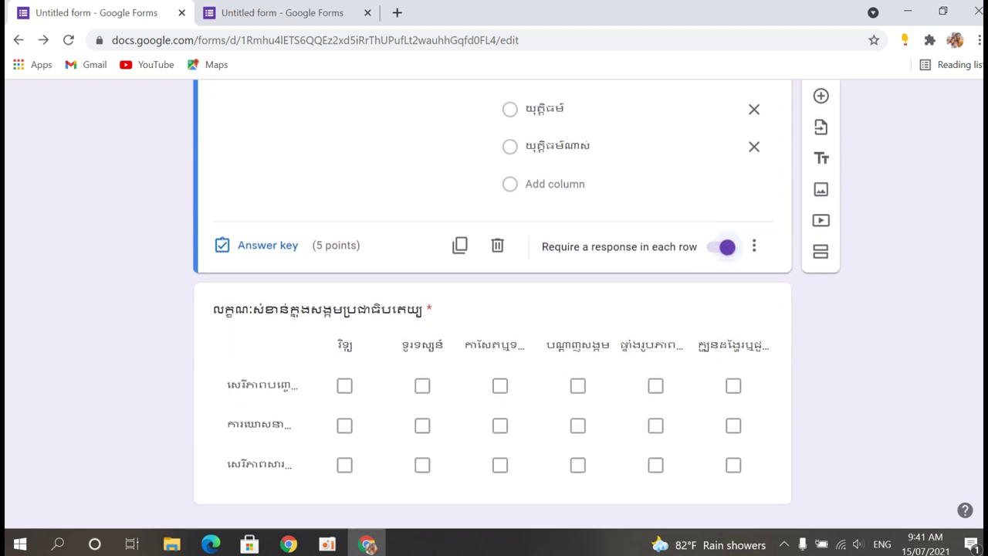
left_click(359, 310)
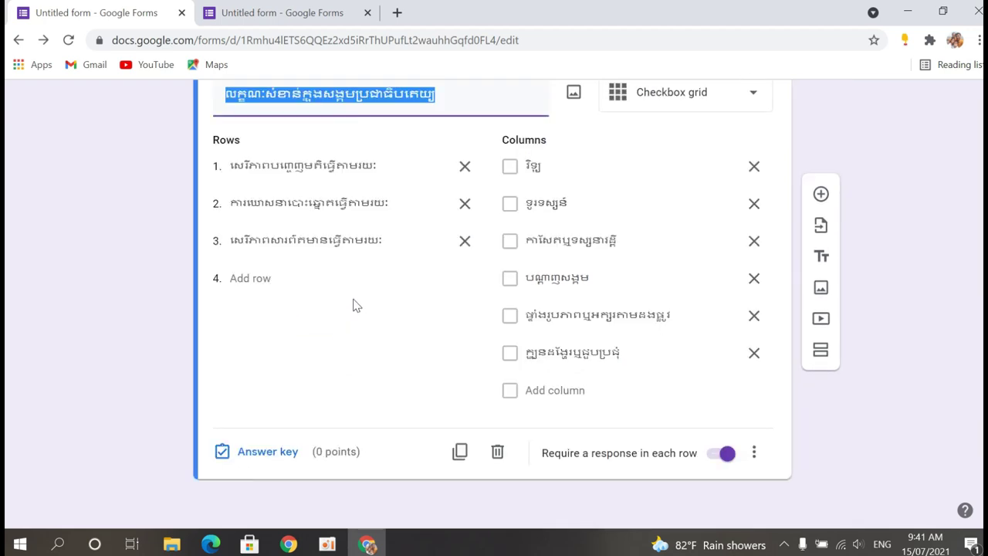
left_click(267, 452)
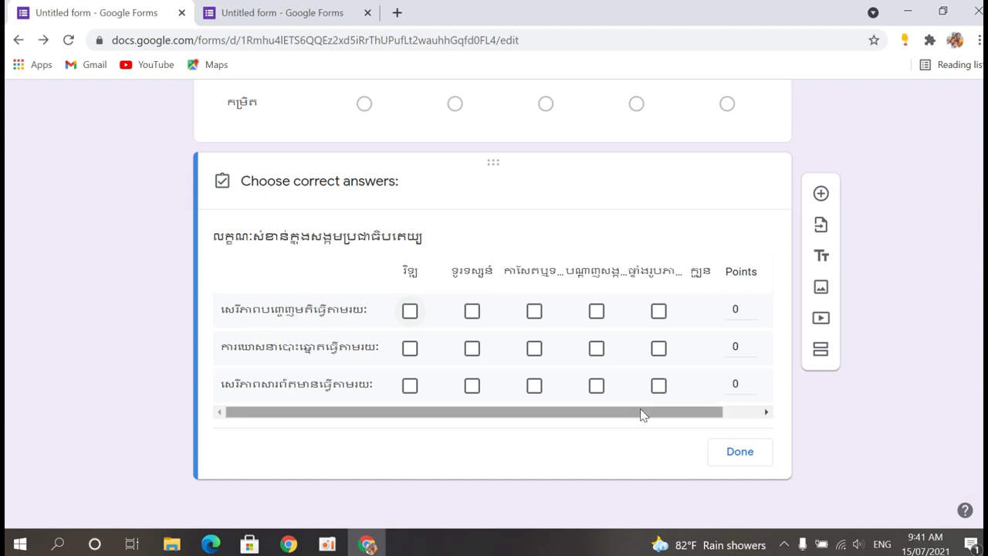
mouse_move(735, 319)
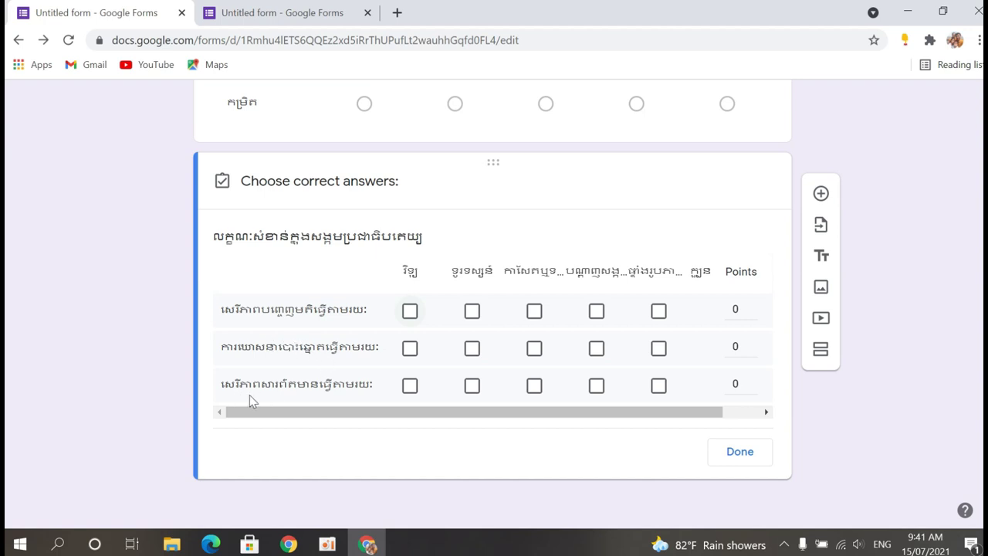
left_click(755, 305)
left_click(753, 306)
left_click(753, 306)
left_click(752, 343)
left_click(753, 344)
left_click(752, 379)
left_click(752, 379)
left_click(753, 379)
left_click(753, 379)
left_click(752, 379)
In the checkbox grid's answer key, mark radio, television, newspapers or magazines, and social networks as correct for the first row.
left_click(410, 317)
left_click(473, 311)
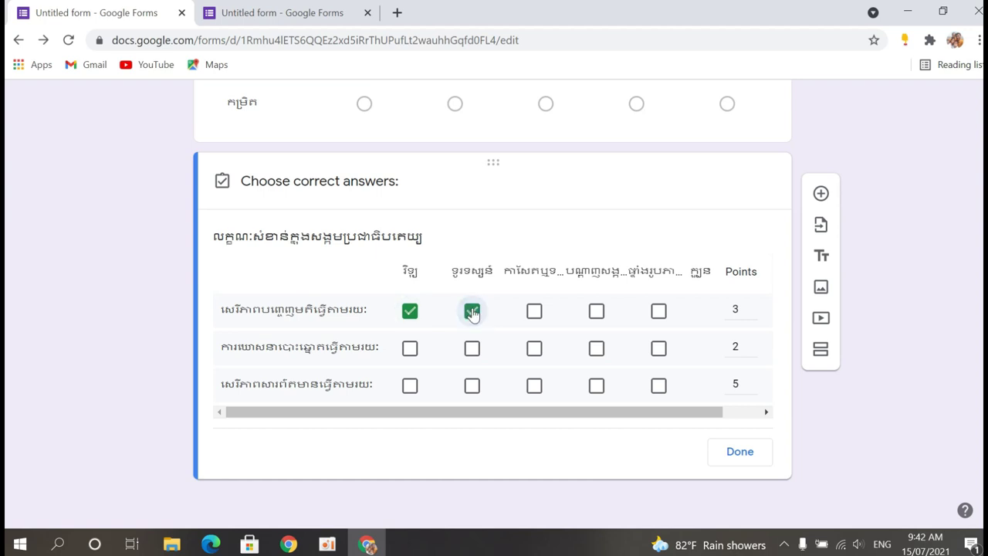
left_click(535, 311)
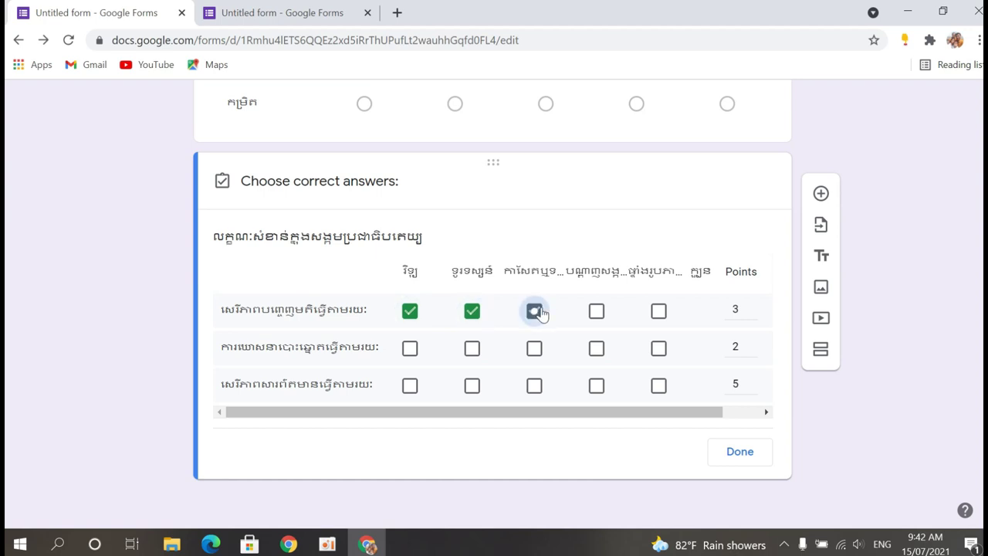
left_click(597, 314)
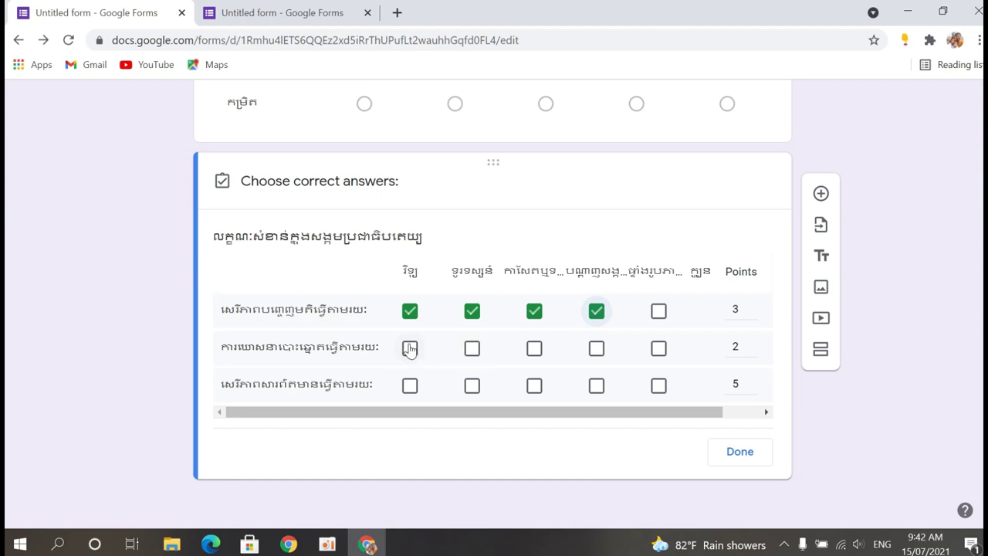
Mark the first five columns, from radio through posters, as correct for the grid's second row about election campaigning.
left_click(472, 353)
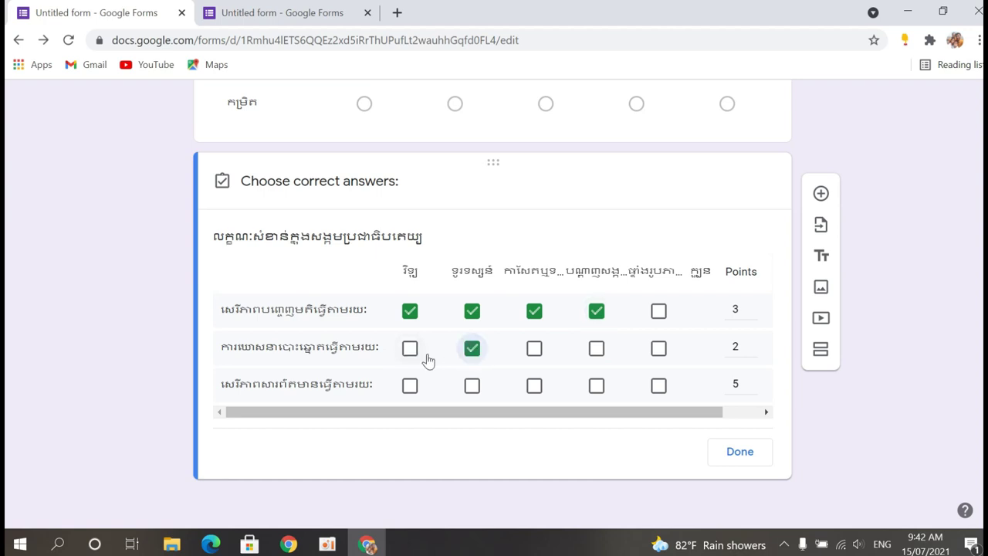
left_click(409, 351)
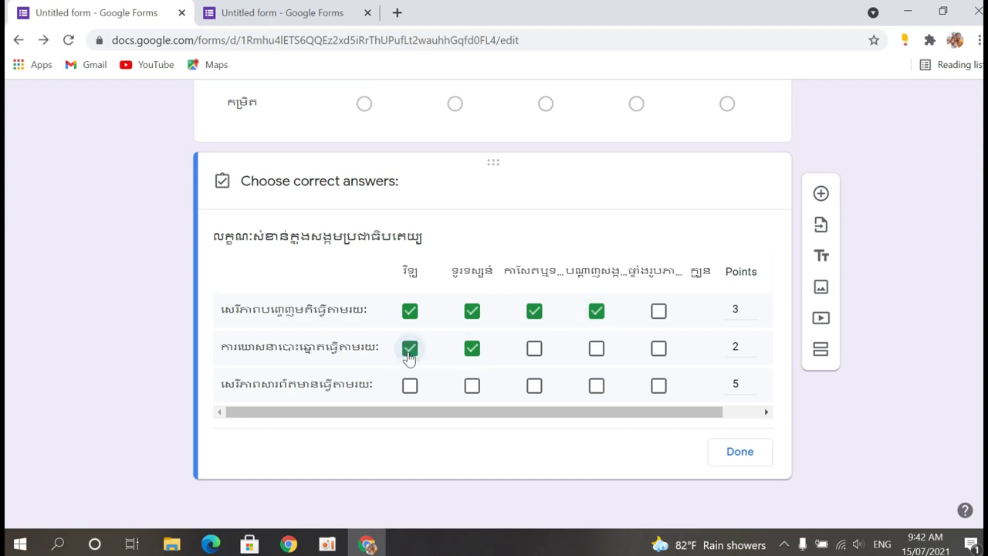
left_click(535, 351)
left_click(591, 352)
left_click(665, 352)
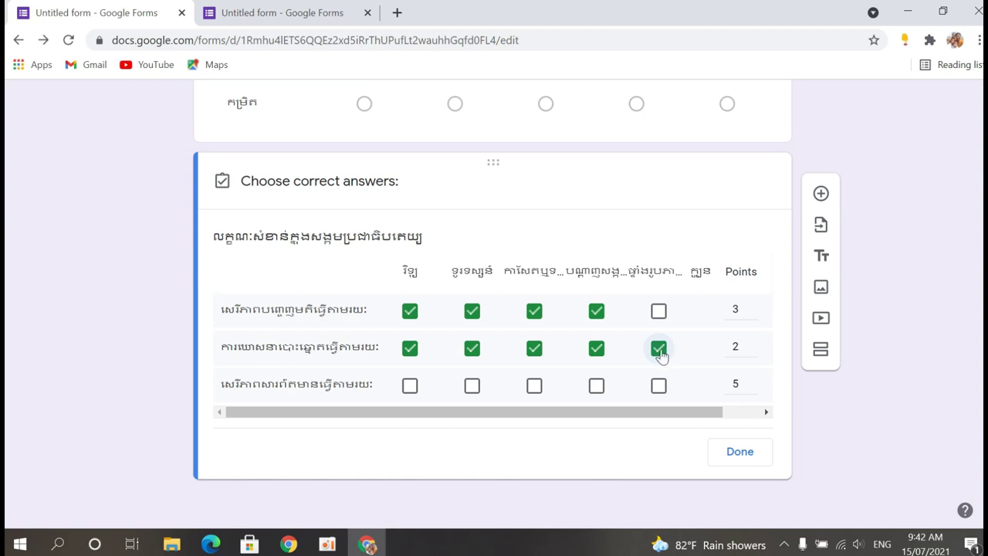
Mark social networks, television and radio as correct answers for the grid's third row about press freedom.
left_click(597, 387)
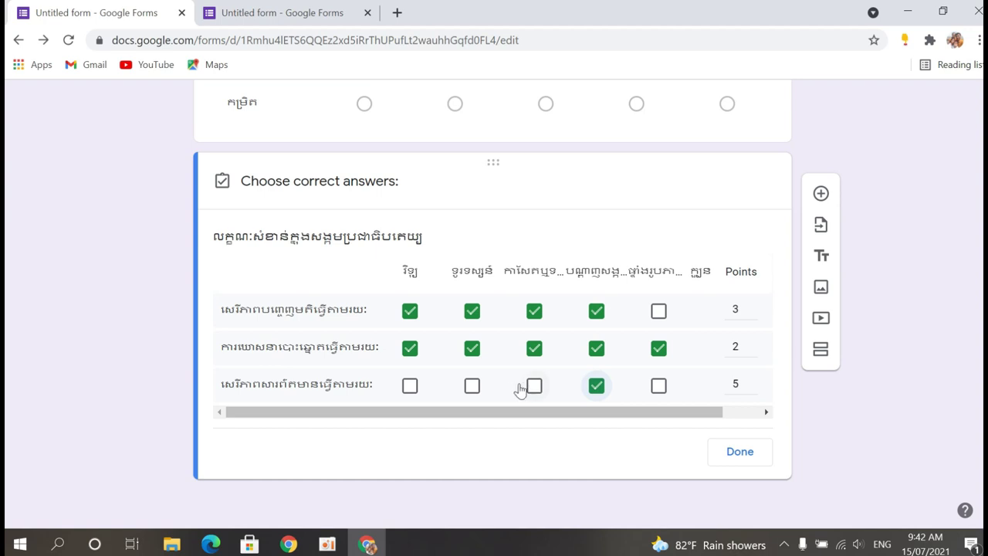
left_click(470, 388)
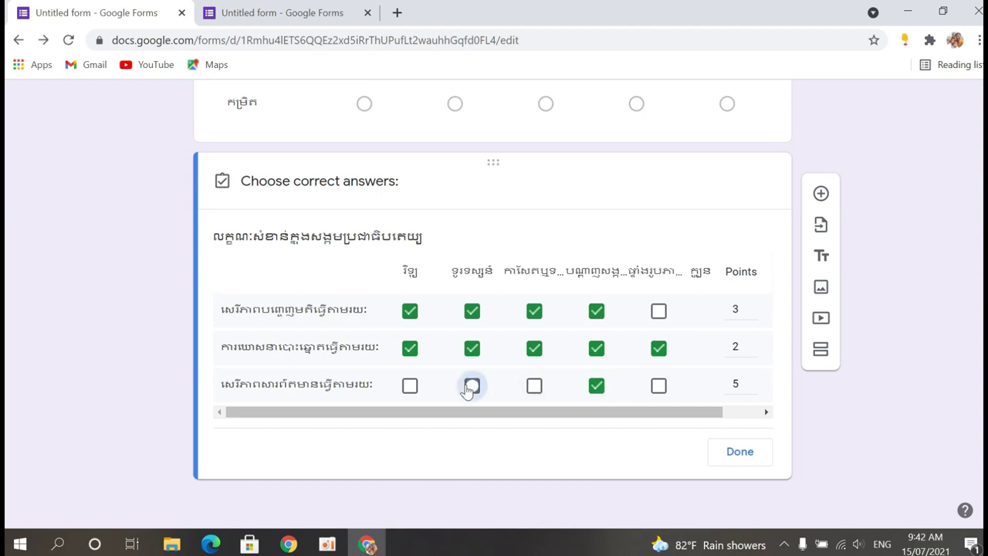
left_click(408, 388)
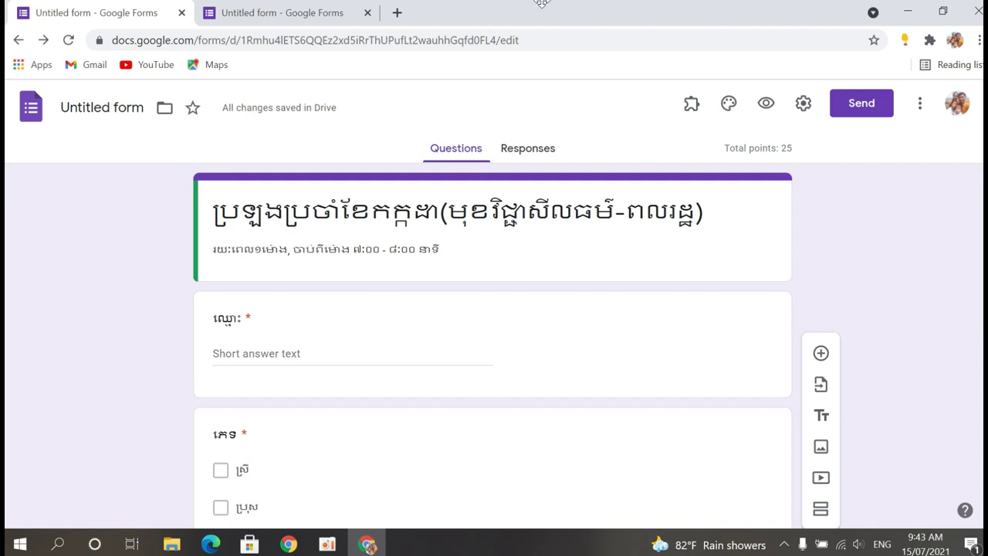
Copy the form's full sharing link from the send options, without shortening it, and close them.
left_click(863, 106)
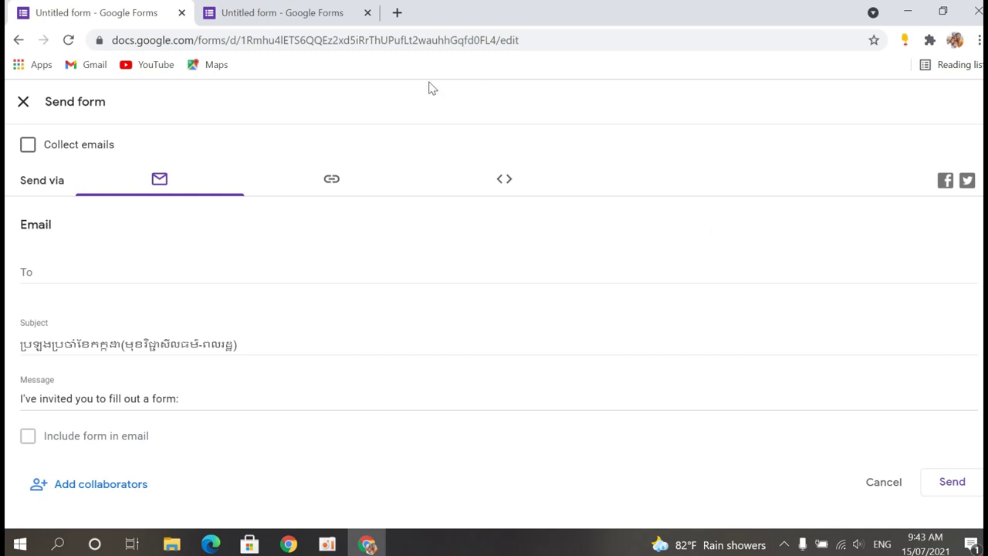
left_click(330, 186)
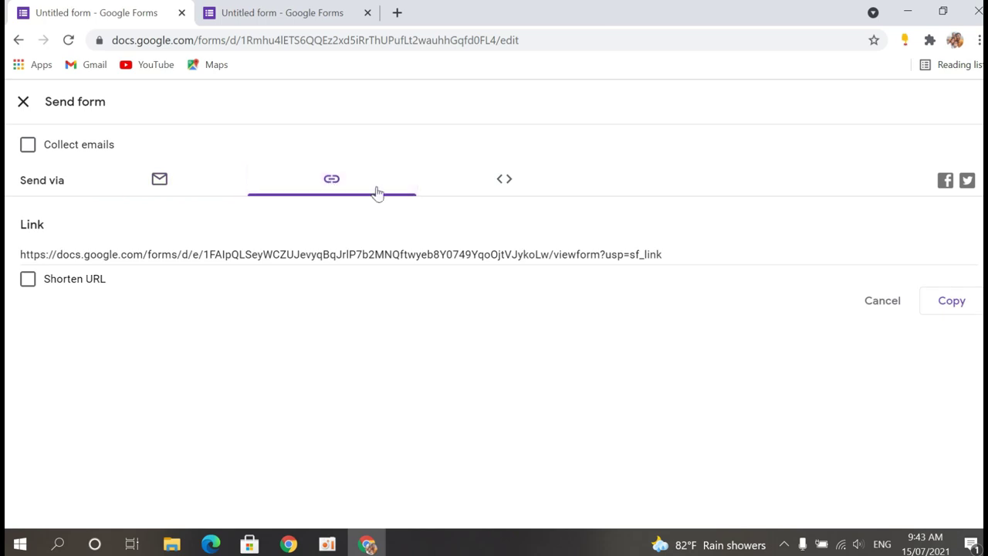
left_click(953, 310)
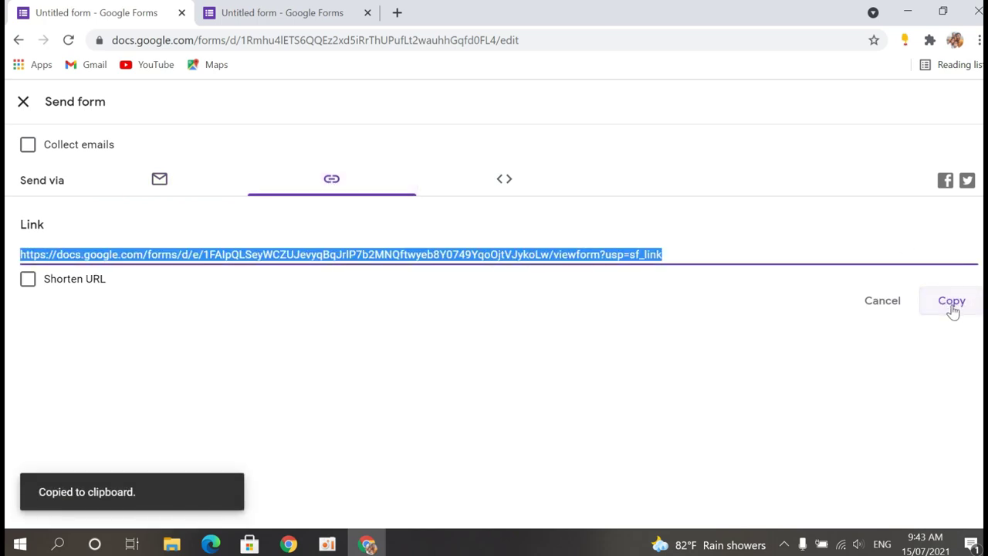
left_click(22, 105)
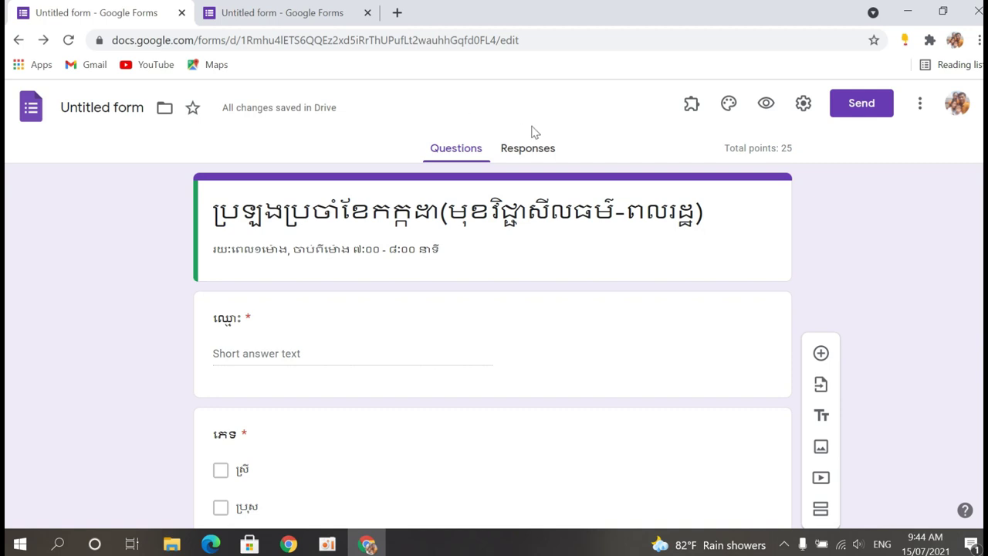
Stop the form from accepting responses and turn accepting responses back on.
left_click(526, 150)
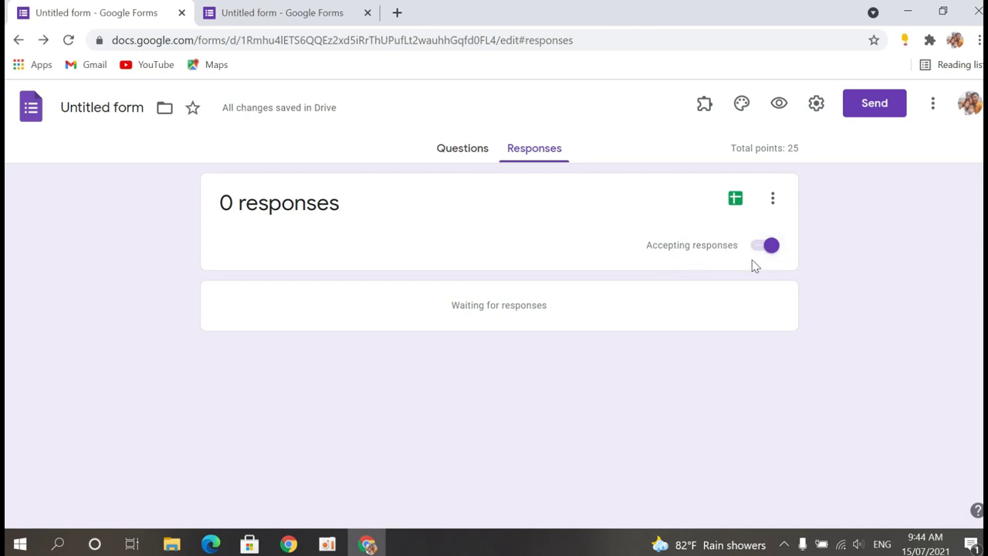
left_click(768, 246)
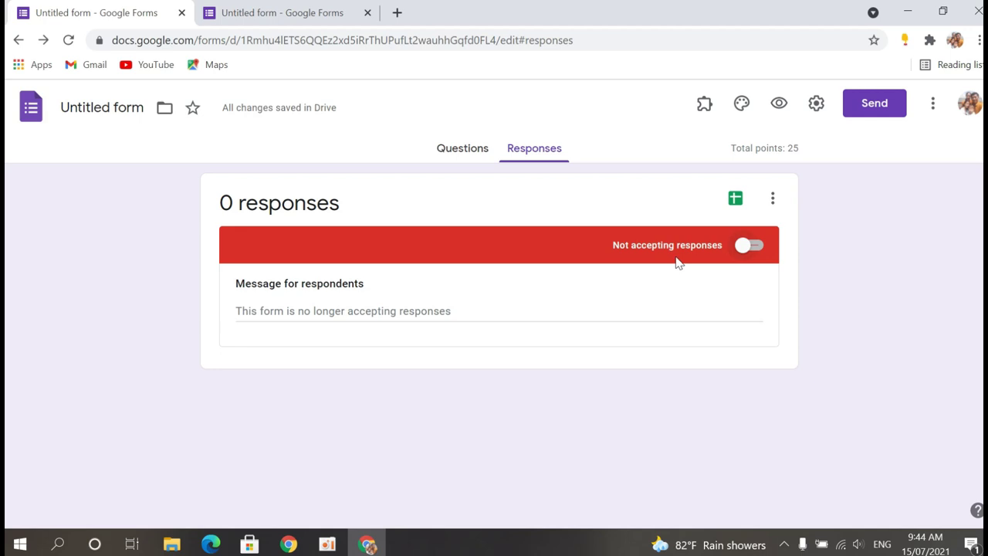
left_click(745, 246)
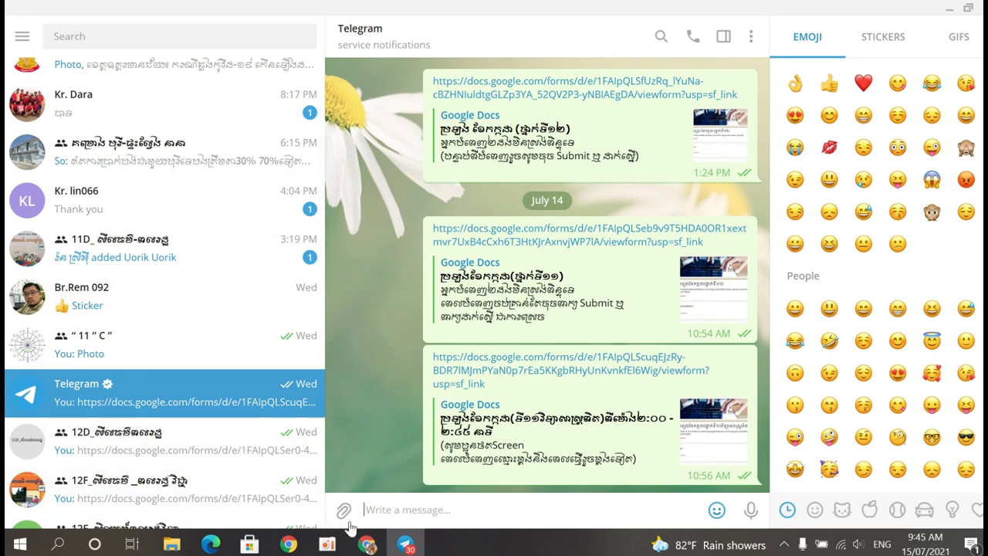
Switch to Telegram, send the copied form link in the Telegram service notifications chat and open it.
key("ctrl+v")
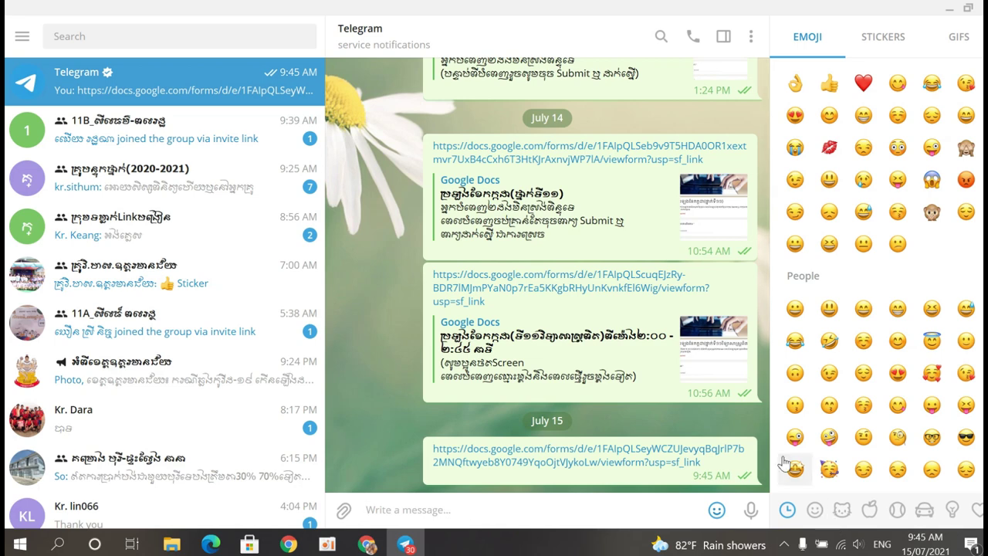
left_click(650, 451)
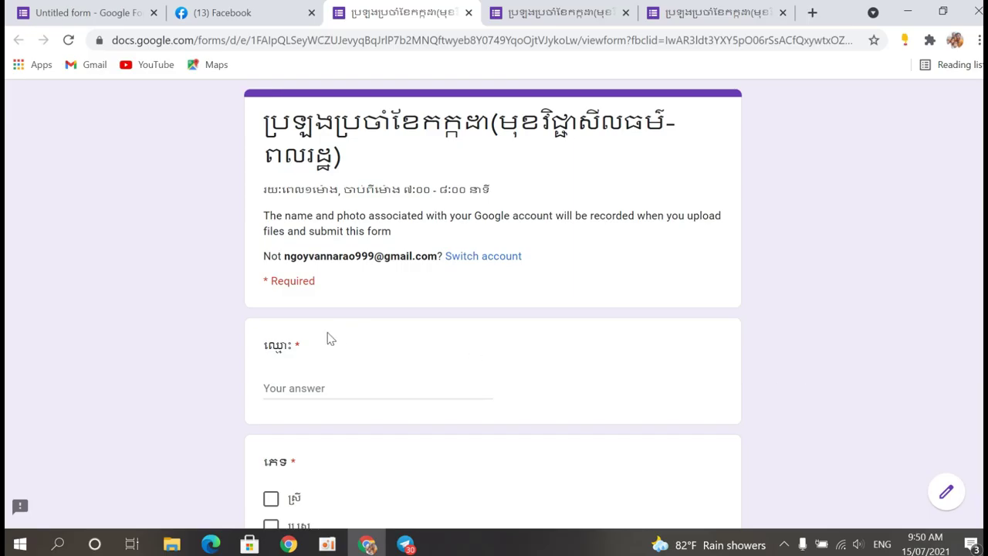
Fill in the student details in the live form: the student's name, gender ប្រុស and grade 11 class A.
left_click(324, 390)
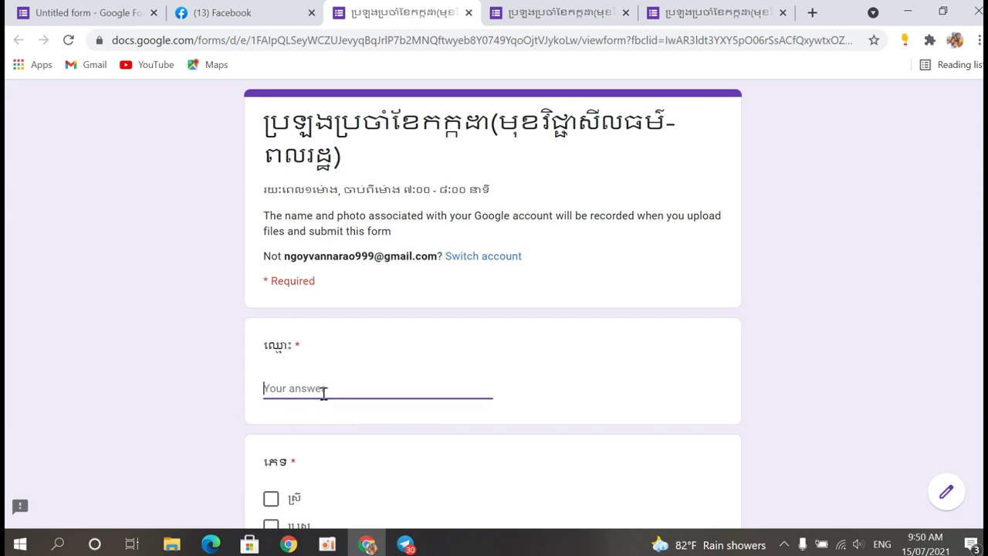
type("kakda")
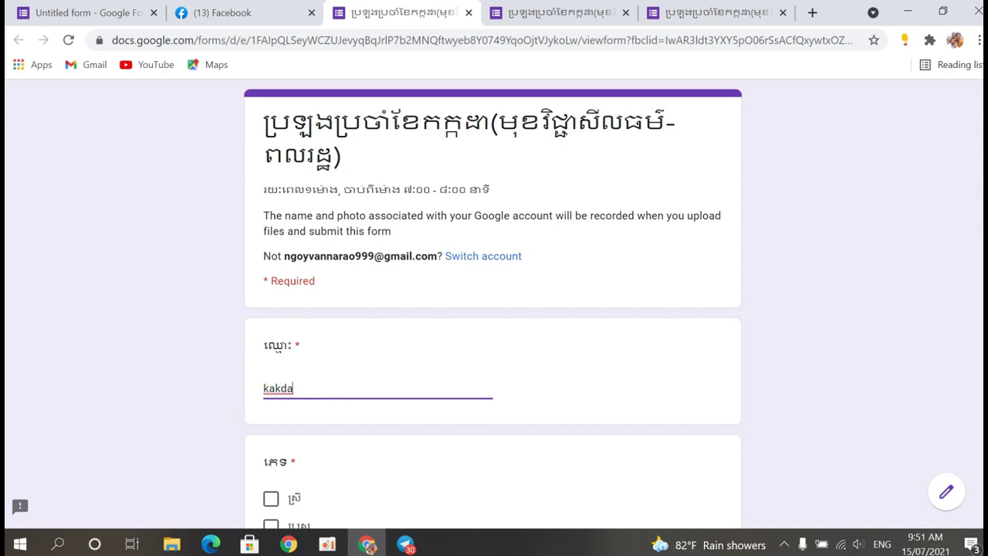
scroll(739, 247, "down", 2)
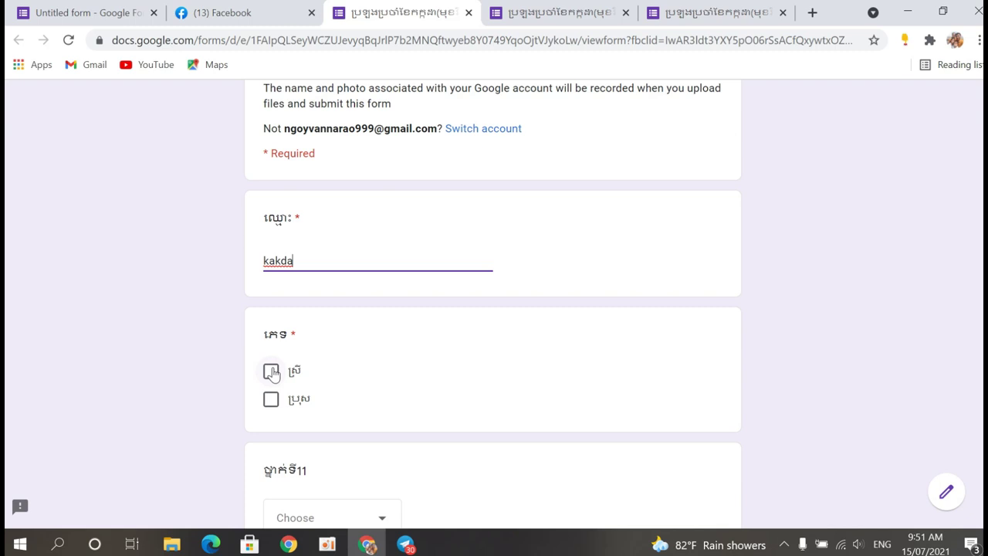
left_click(271, 399)
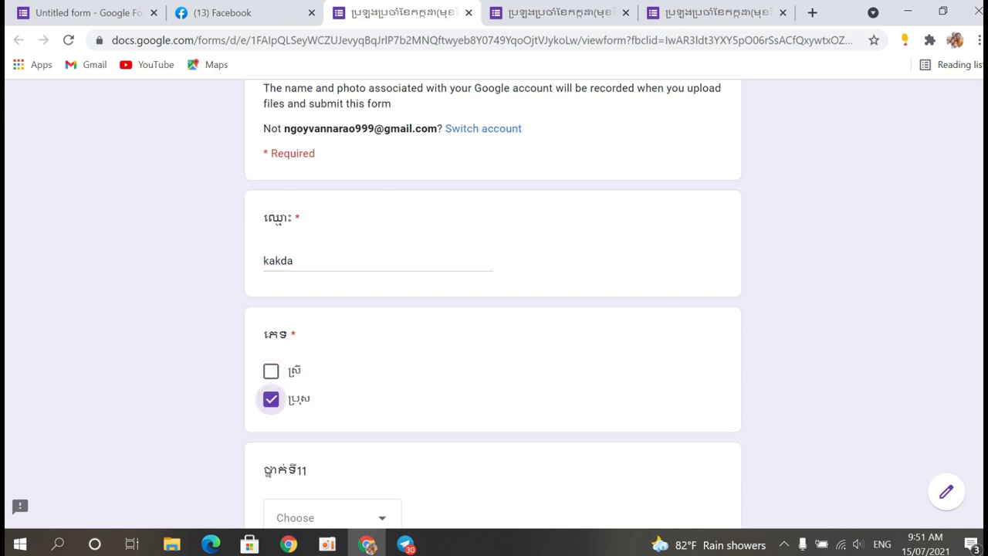
scroll(670, 247, "down", 3)
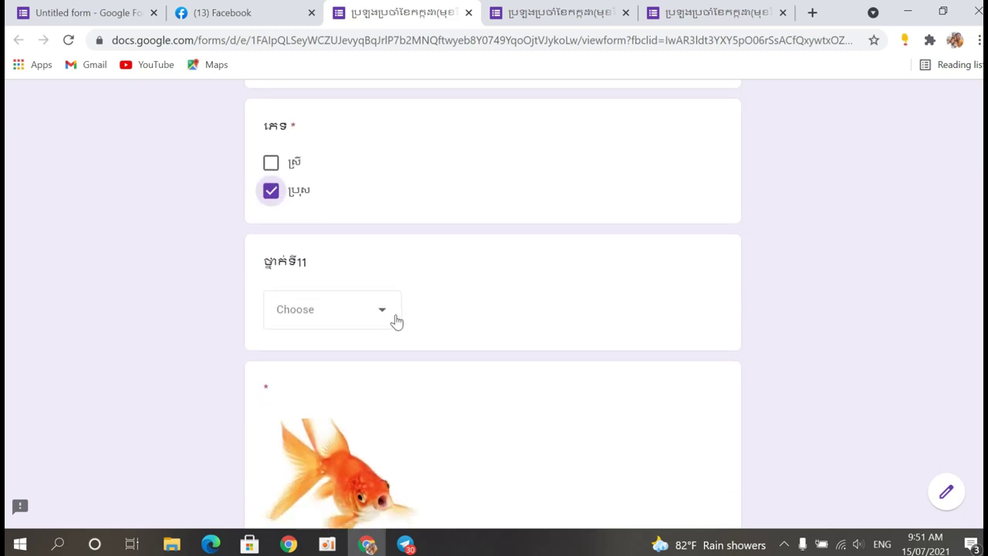
left_click(380, 317)
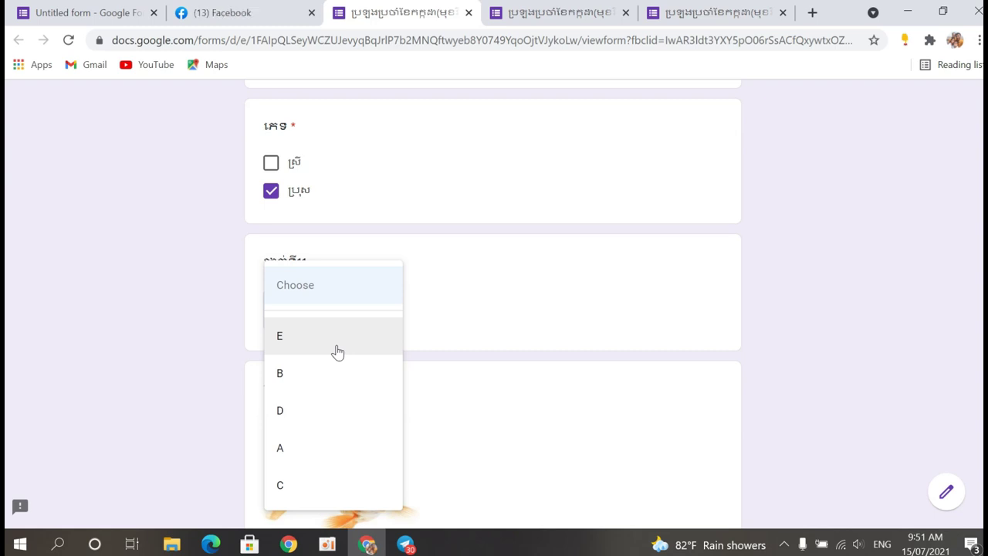
left_click(322, 452)
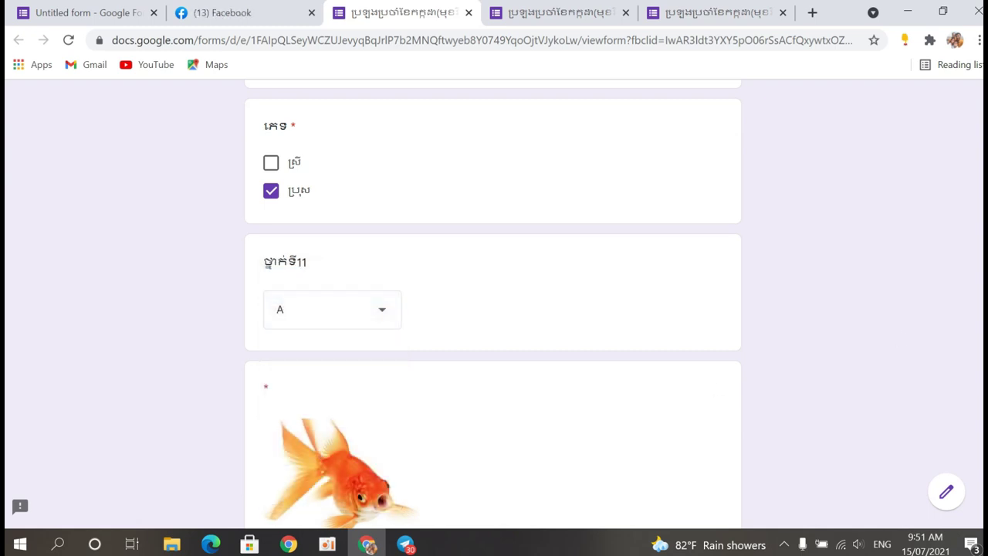
Upload photo_2021-02-14_18-30-36 (2).jpg from the English folder as the answer to the goldfish question.
scroll(390, 296, "down", 3)
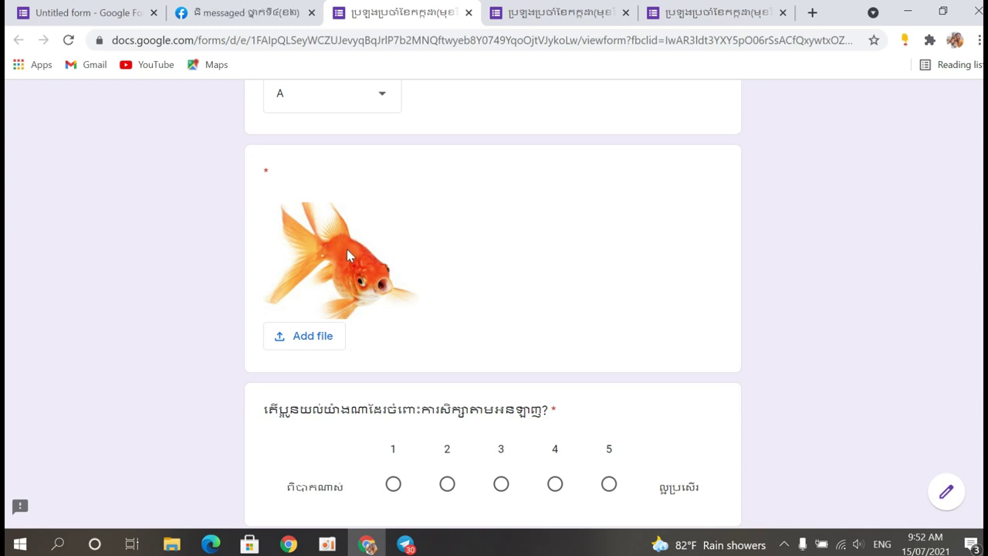
left_click(307, 337)
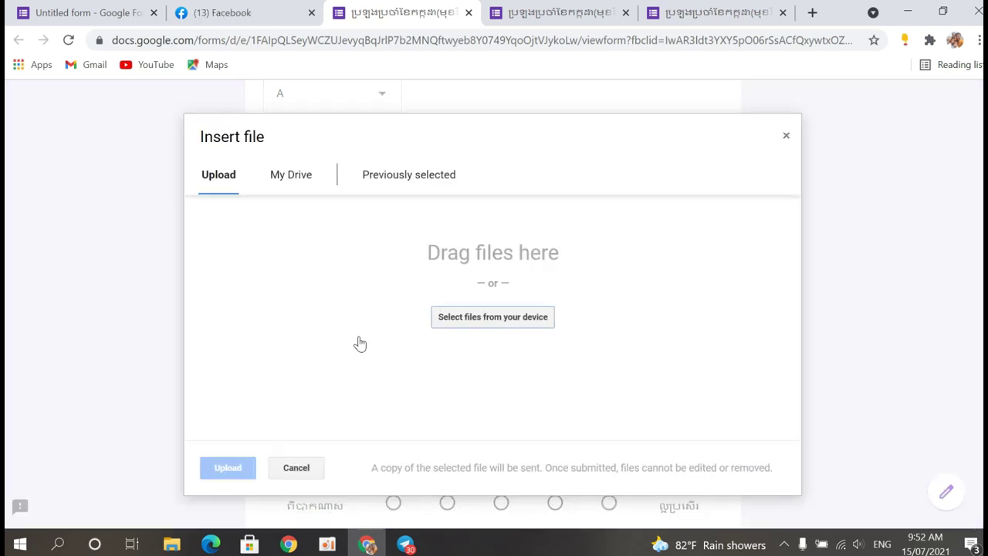
left_click(502, 323)
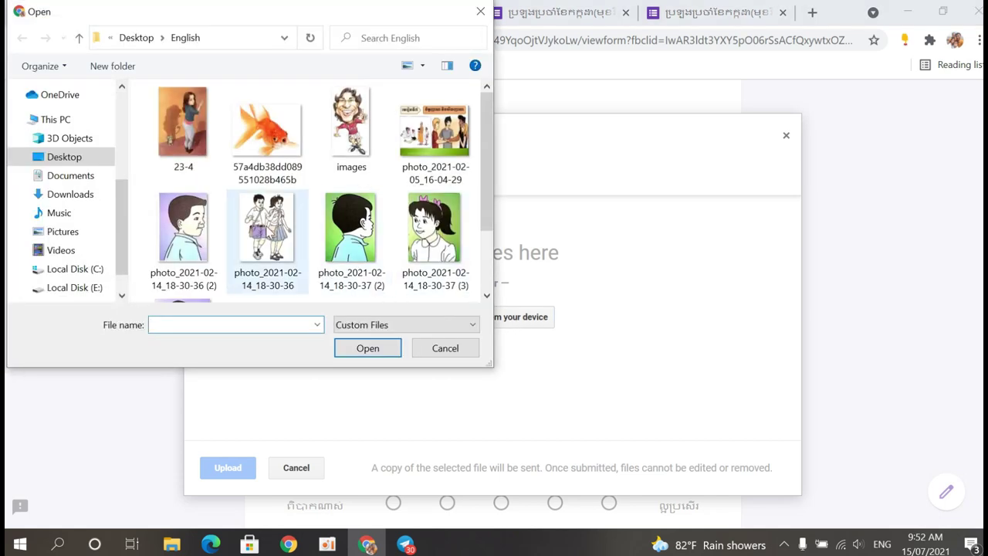
left_click(204, 222)
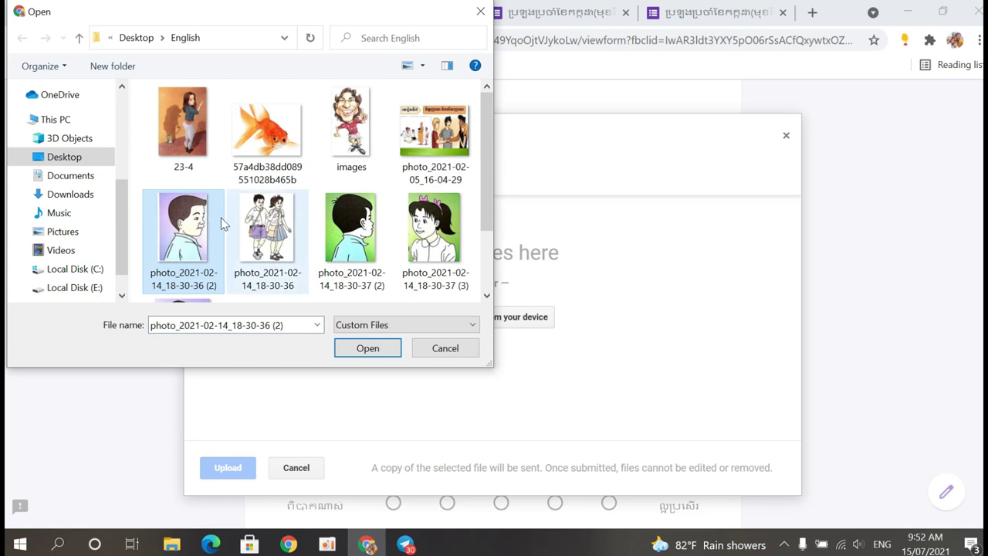
left_click(369, 349)
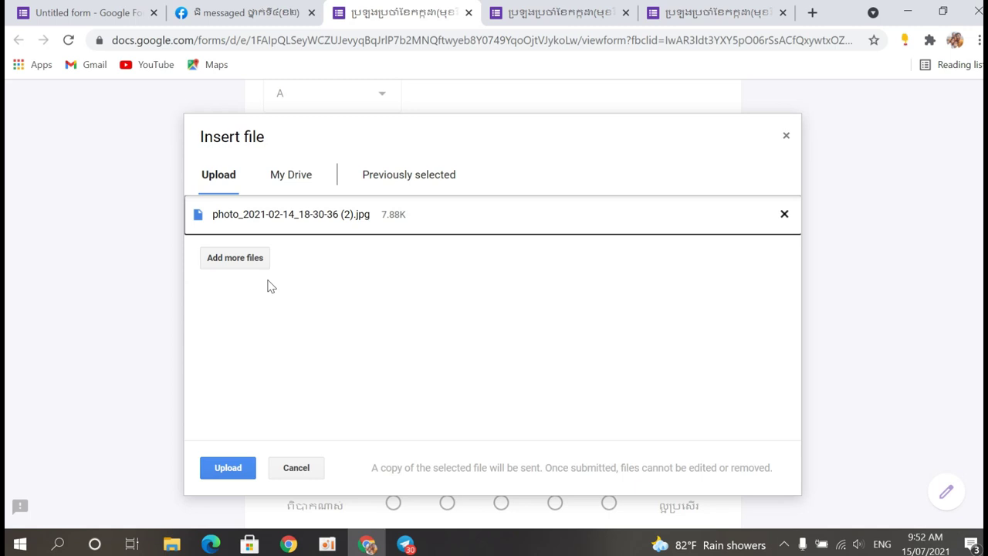
left_click(243, 469)
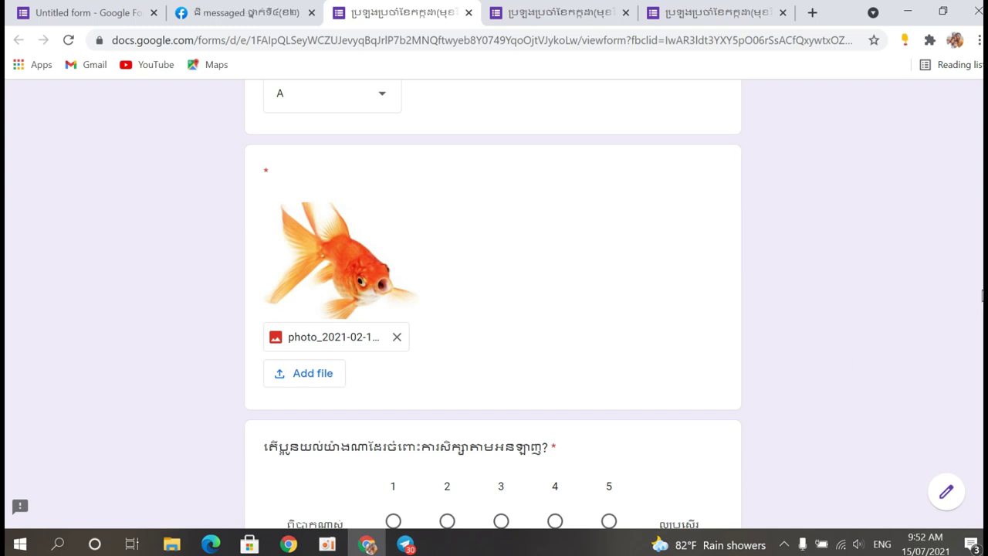
Answer the linear scale question about online learning with 3.
scroll(493, 309, "down", 2)
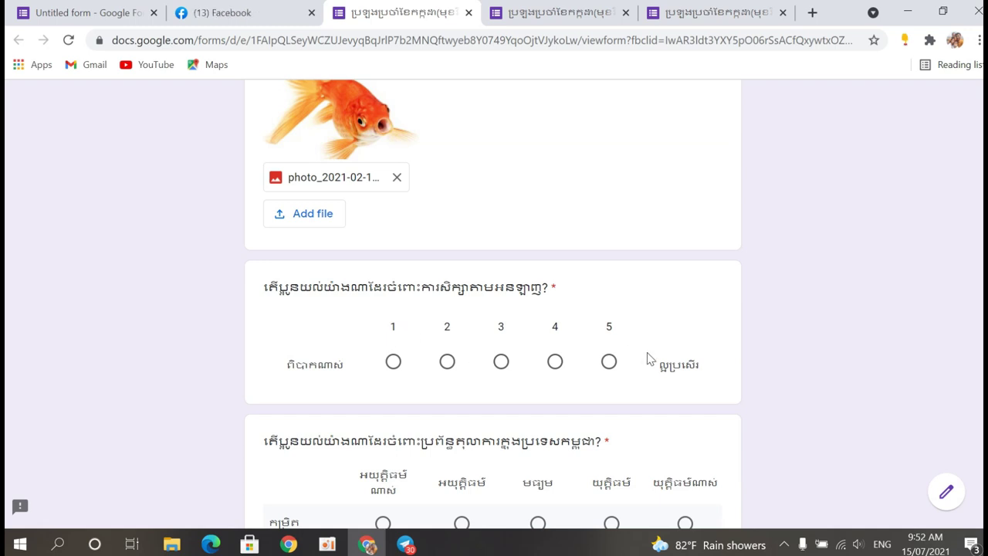
left_click(502, 362)
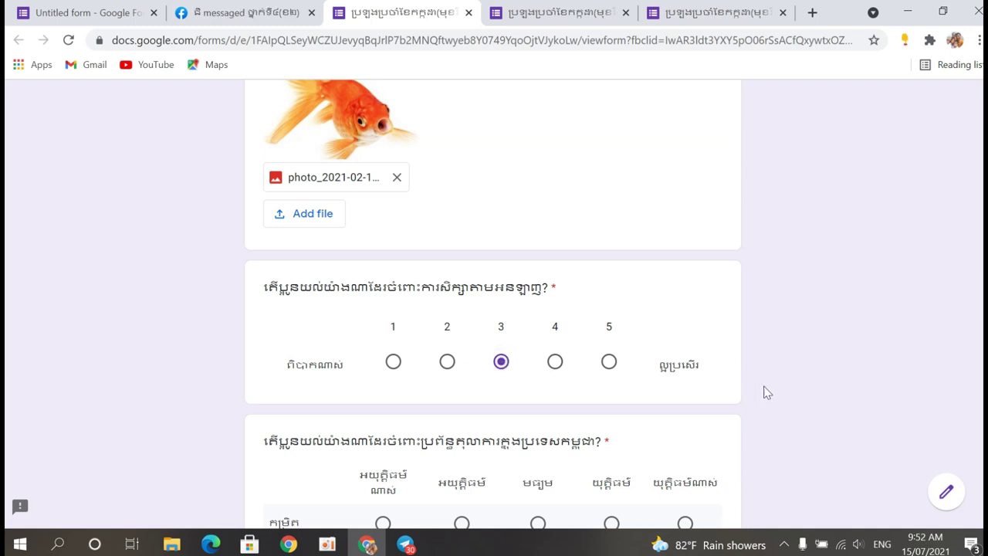
scroll(493, 303, "down", 3)
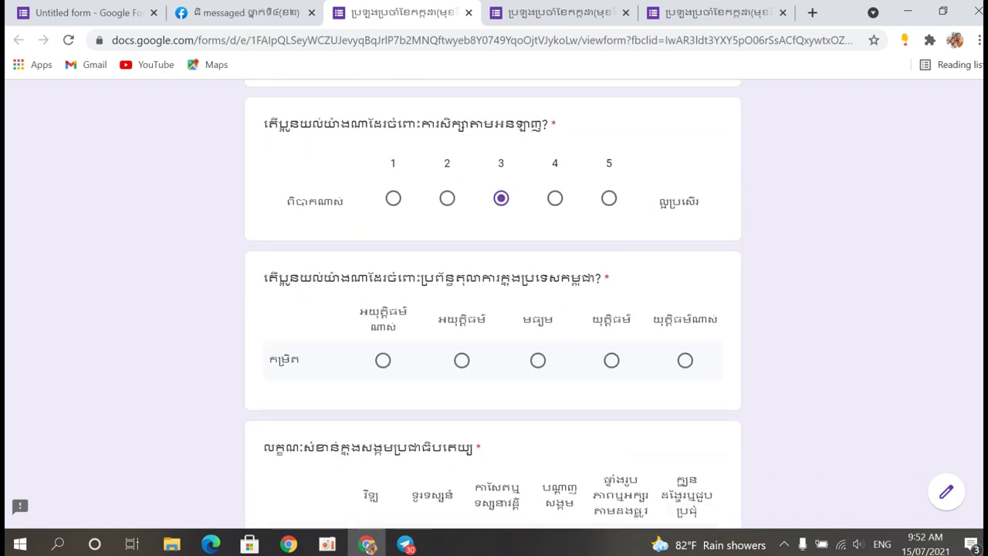
scroll(493, 303, "down", 1)
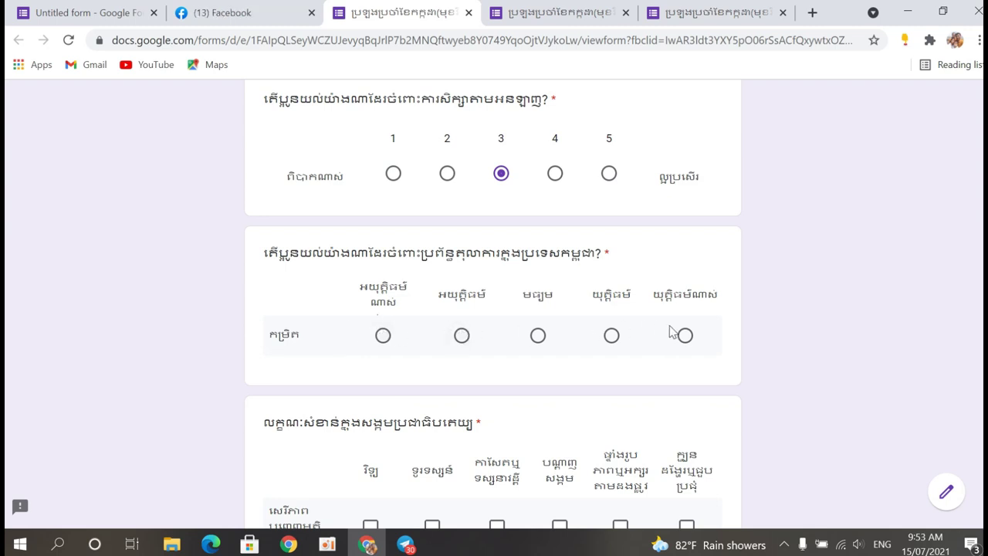
Answer the question about Cambodia's court system with យុត្តិធម៌.
left_click(610, 341)
scroll(493, 304, "down", 2)
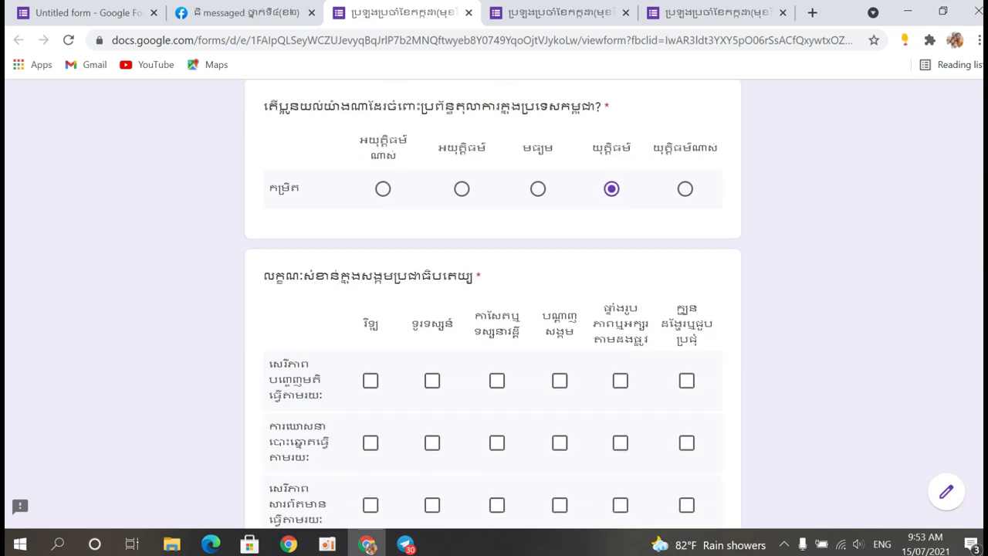
In the democratic society grid, tick every medium except ក្បួនដង្ហែរឬជួបប្រជុំ for the freedom of expression row.
scroll(493, 313, "down", 1)
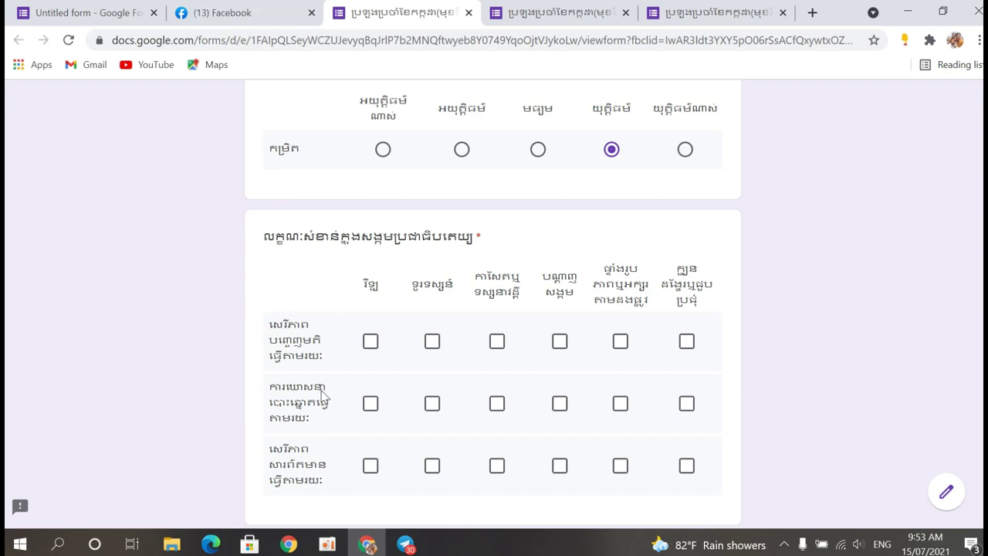
left_click(370, 340)
left_click(433, 341)
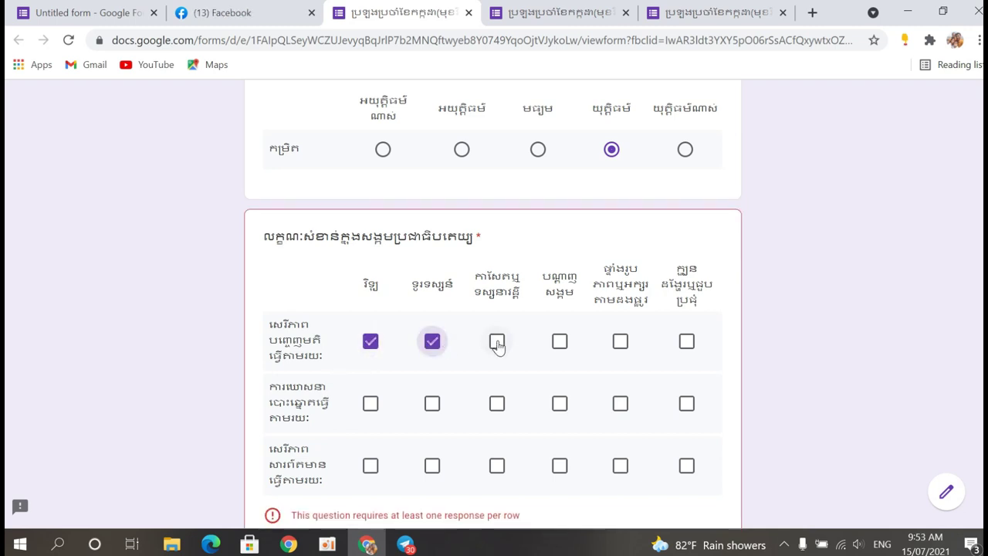
left_click(497, 342)
left_click(561, 342)
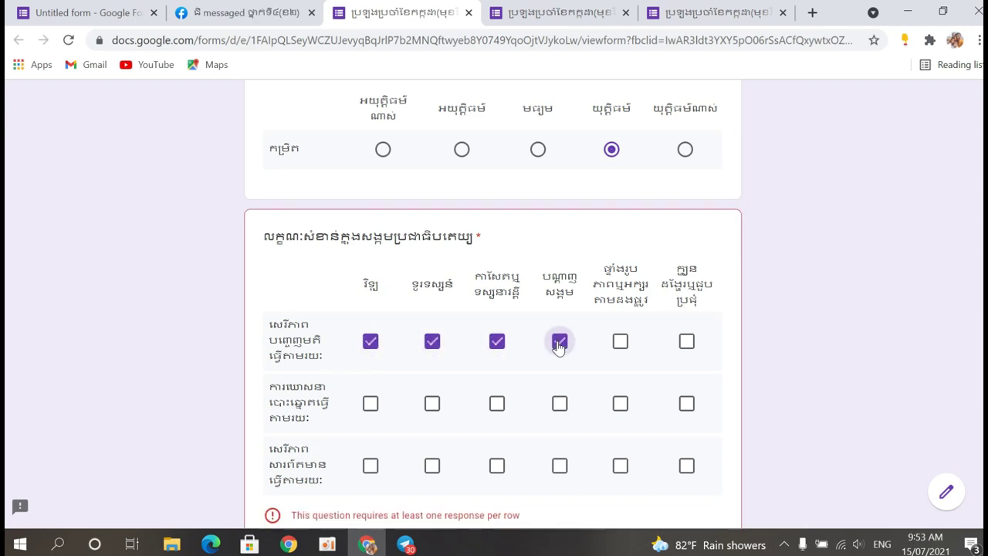
left_click(620, 342)
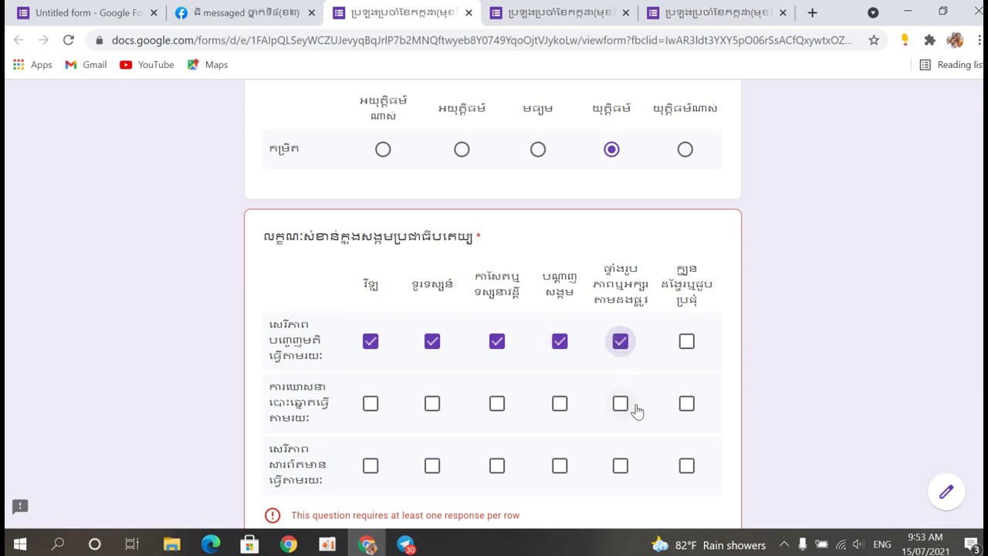
Tick all six media columns for the election campaign row of the democratic society grid.
left_click(685, 405)
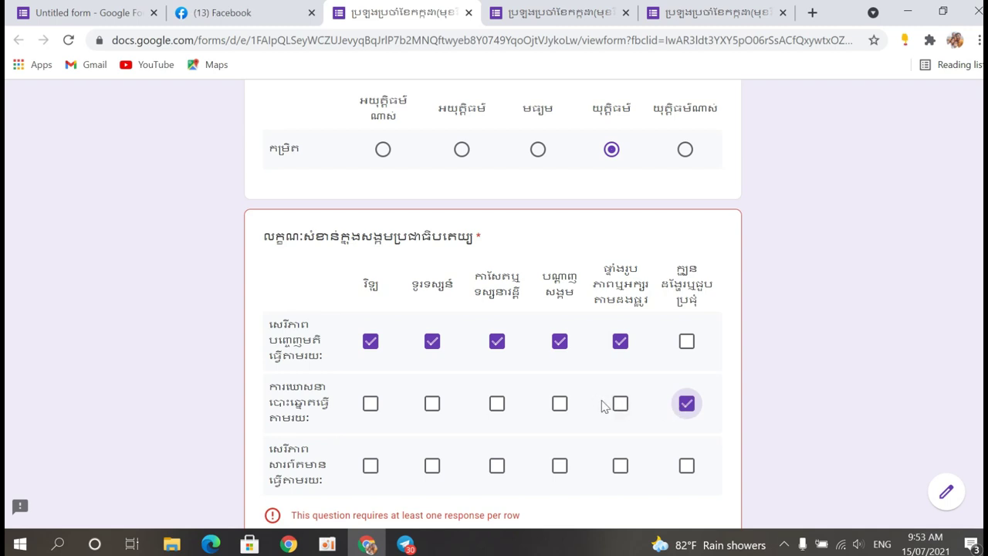
left_click(559, 404)
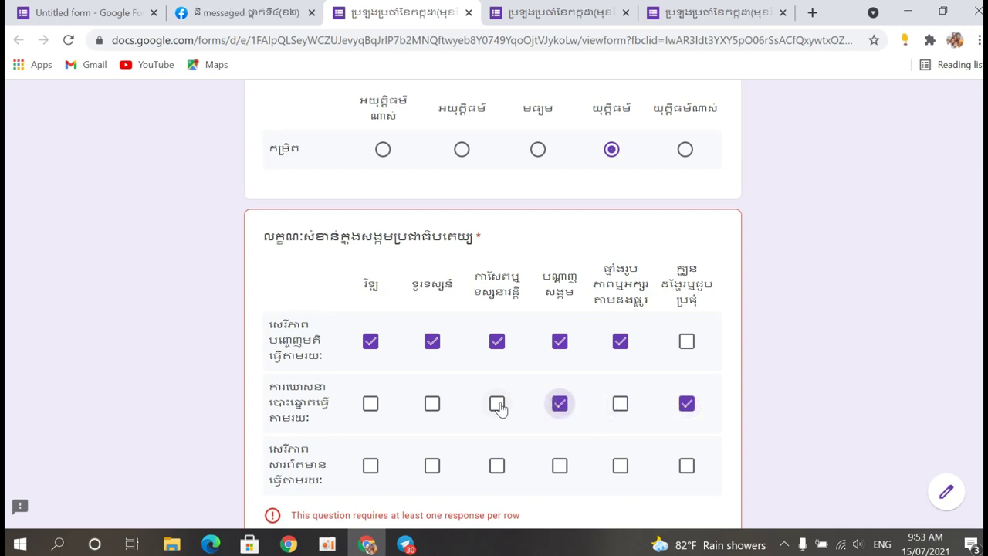
left_click(496, 404)
left_click(433, 404)
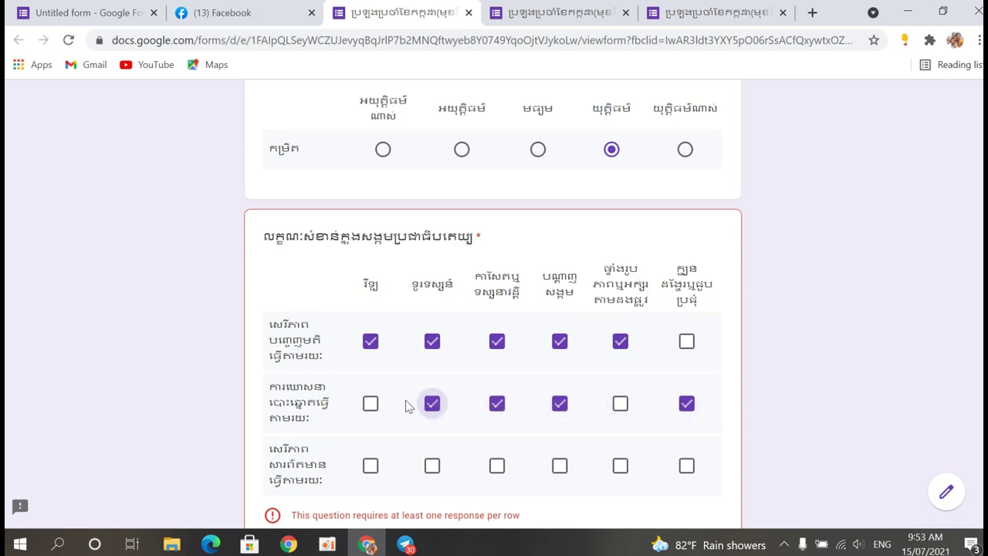
left_click(370, 405)
left_click(620, 404)
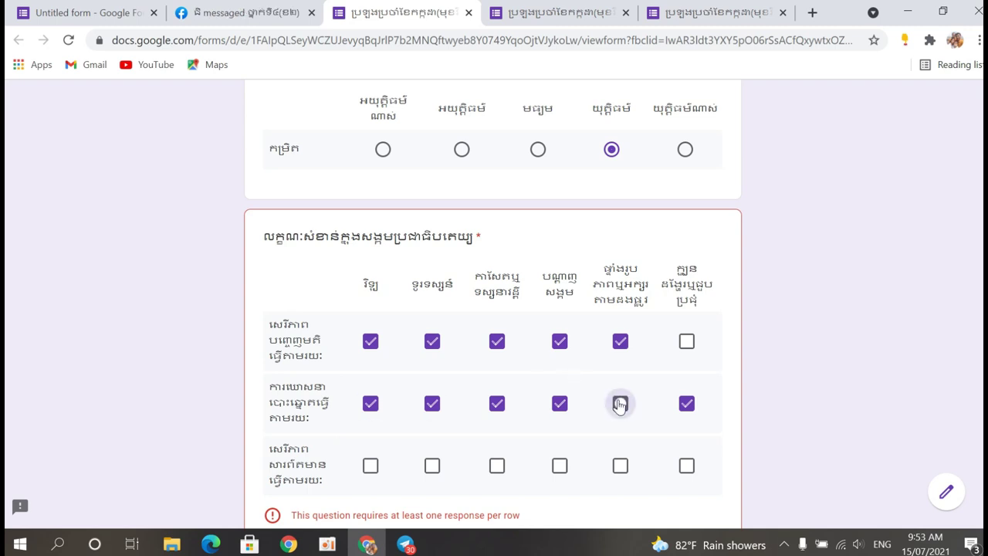
Tick radio, television and newspaper or magazine for the press freedom row, and submit the form response.
left_click(371, 466)
left_click(432, 466)
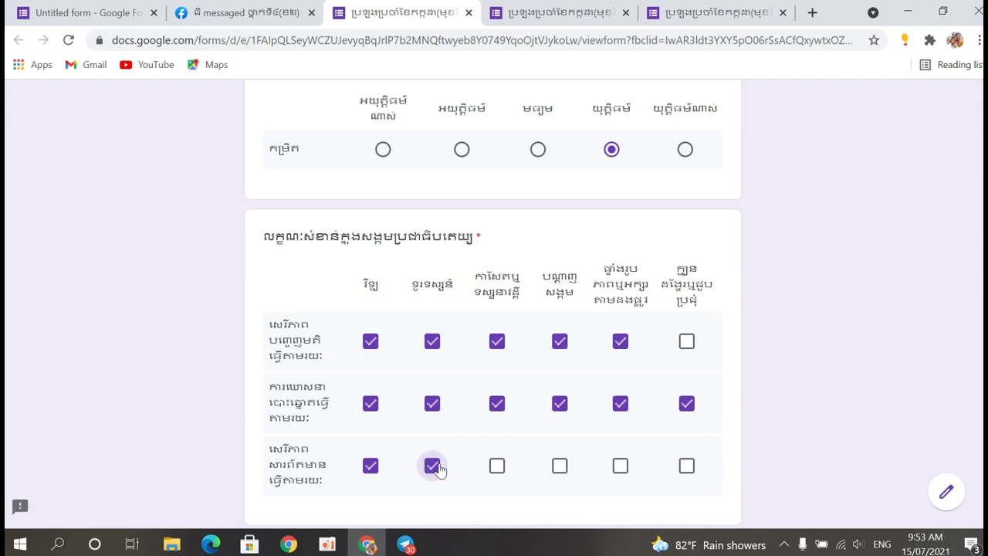
left_click(497, 466)
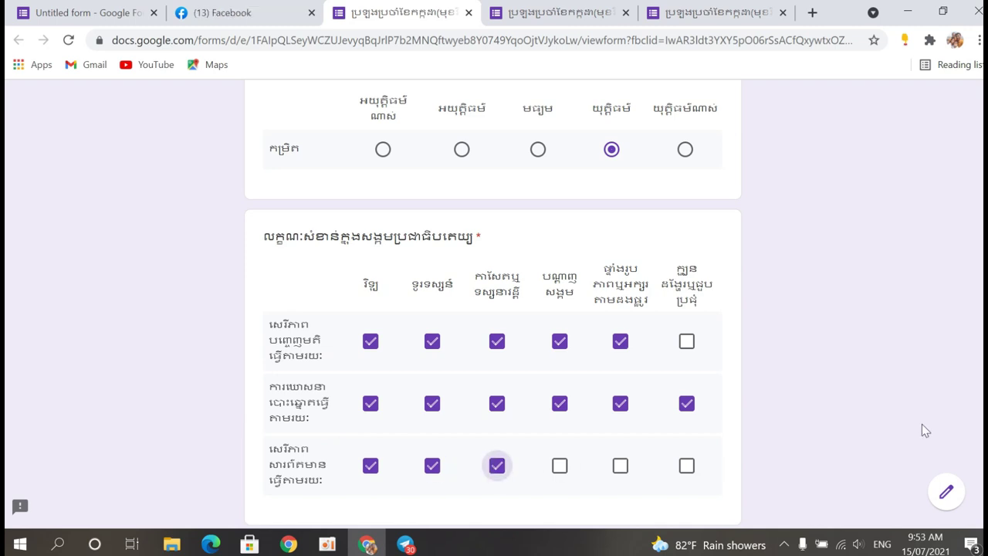
scroll(979, 412, "down", 2)
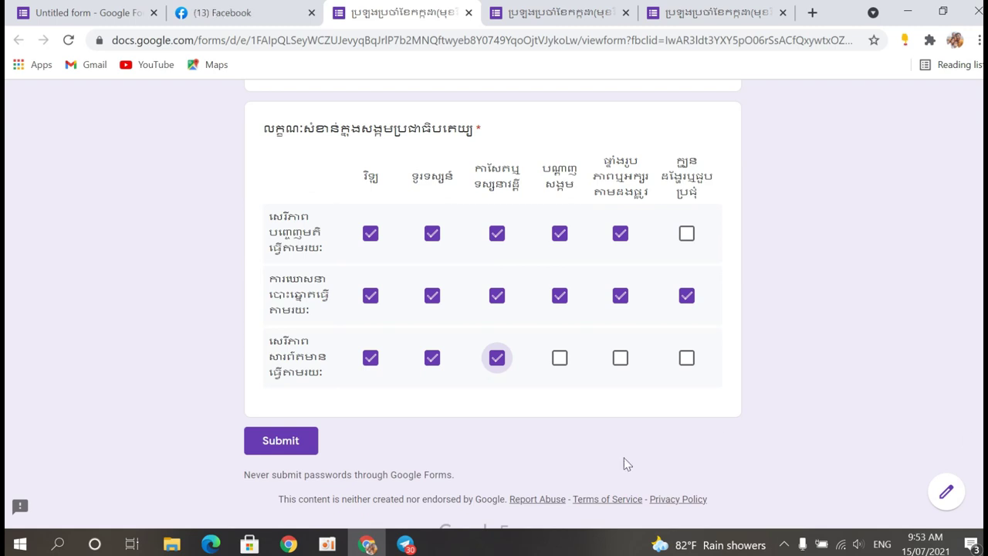
left_click(281, 440)
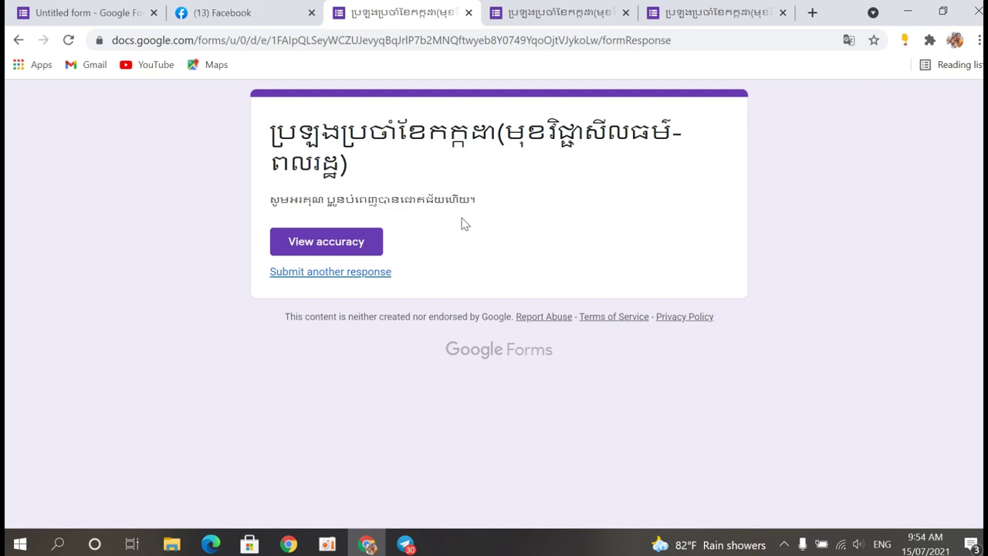
Open the accuracy view of the submitted response and review its answers.
left_click(326, 245)
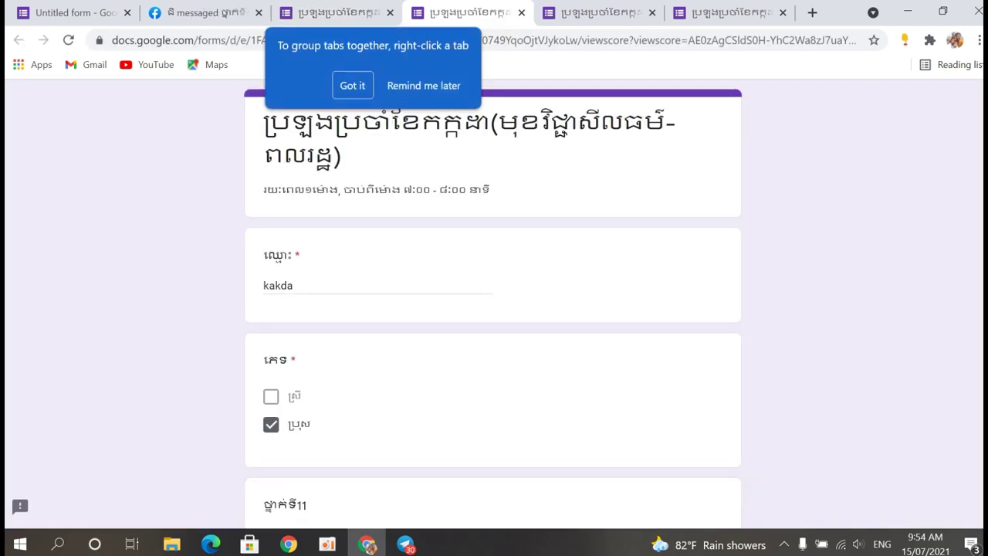
scroll(980, 266, "down", 3)
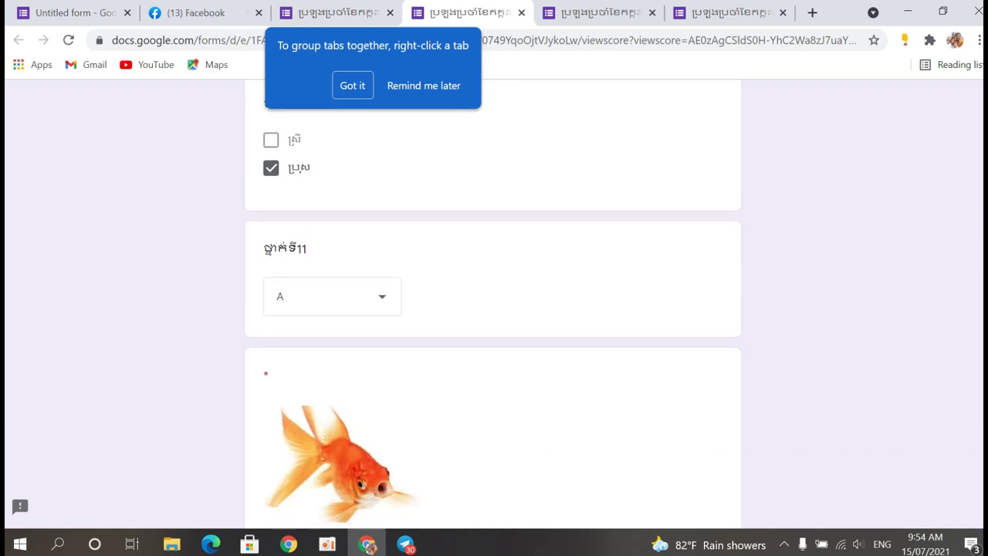
scroll(493, 309, "down", 5)
scroll(493, 309, "up", 10)
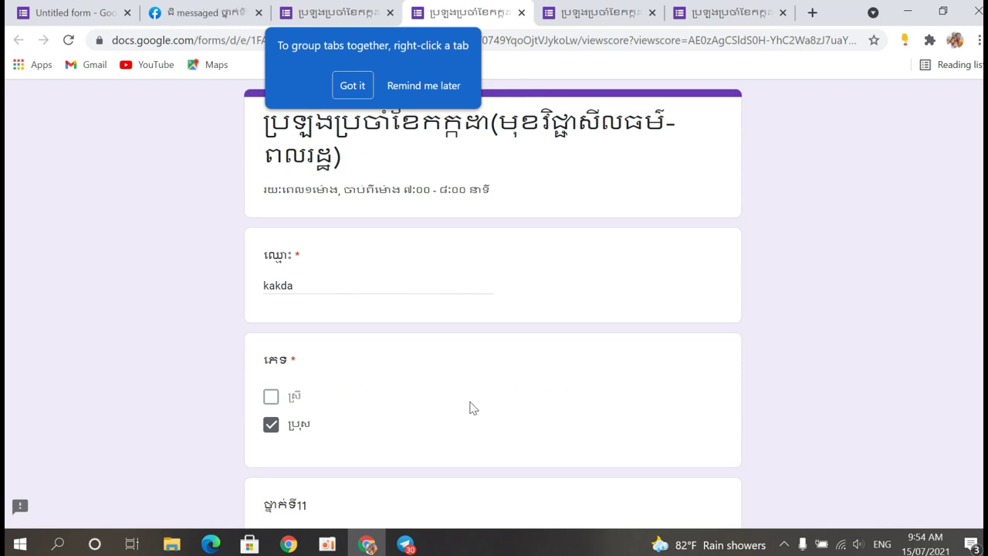
Switch to the form editor in Edge, open the summary of the form's responses and dismiss the Telegram notifications.
left_click(367, 544)
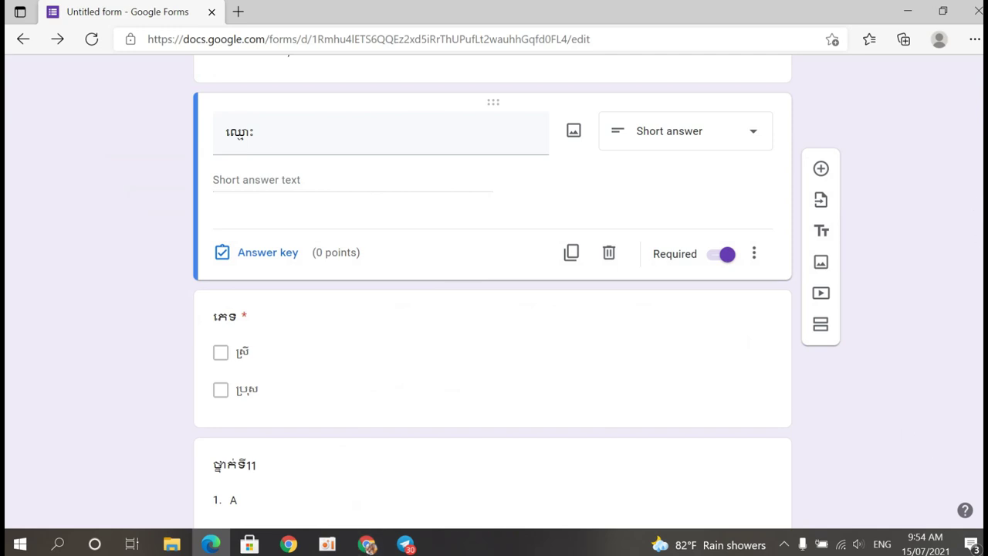
scroll(494, 309, "up", 3)
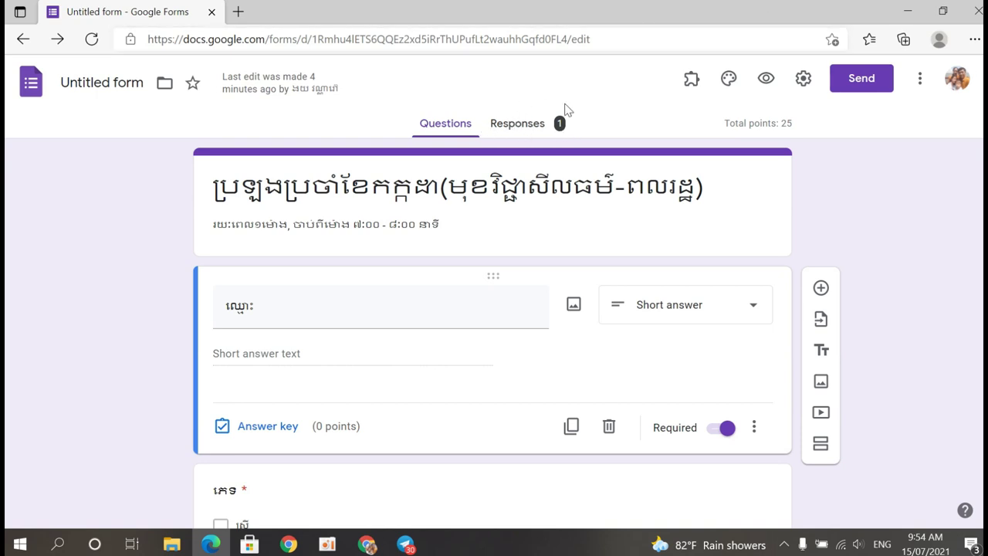
left_click(534, 124)
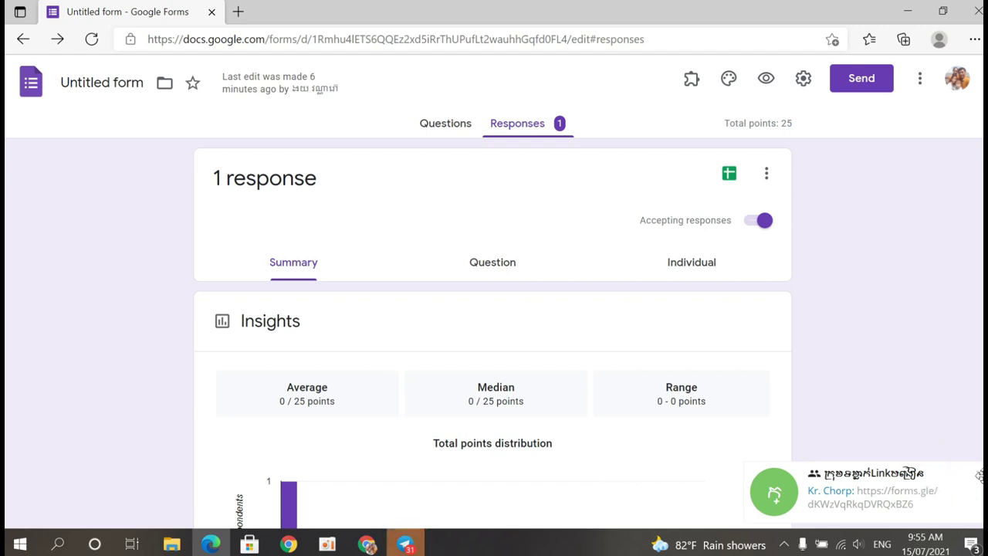
left_click(979, 475)
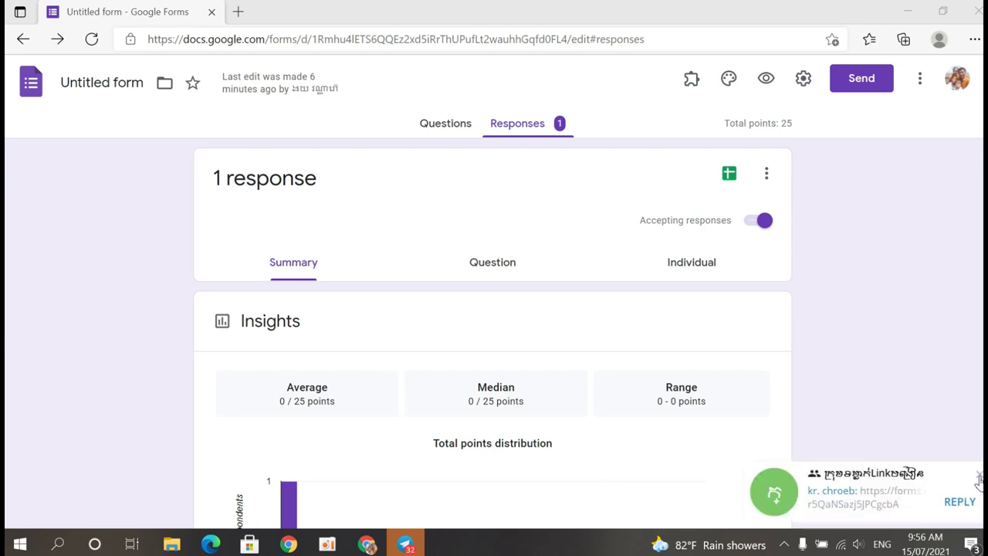
left_click(978, 476)
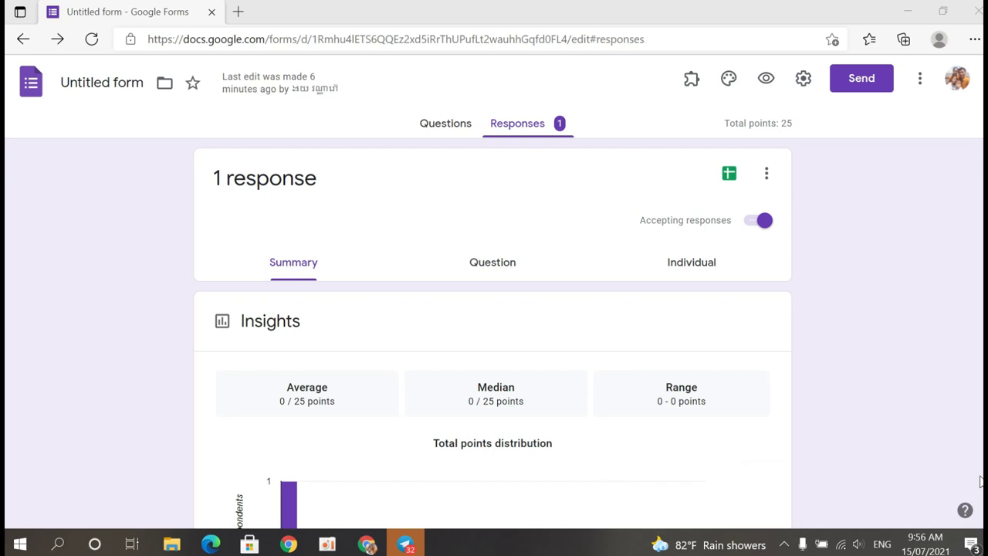